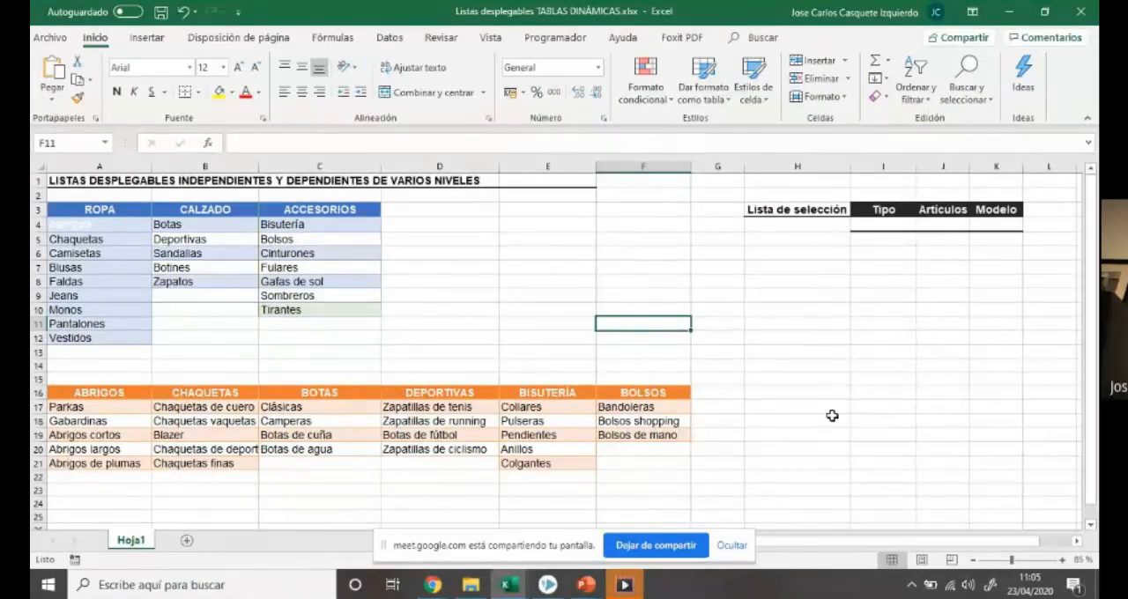
# Hide the screen-sharing notice and highlight the selection list block in H2:K6
pyautogui.click(742, 549)
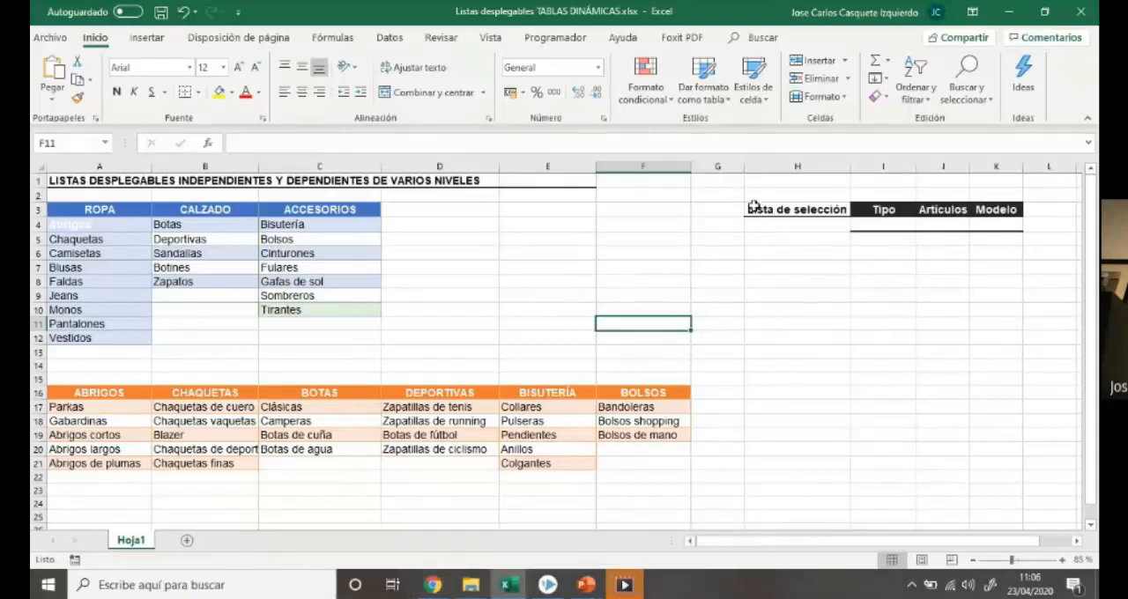
pyautogui.moveTo(751, 195); pyautogui.dragTo(996, 256)
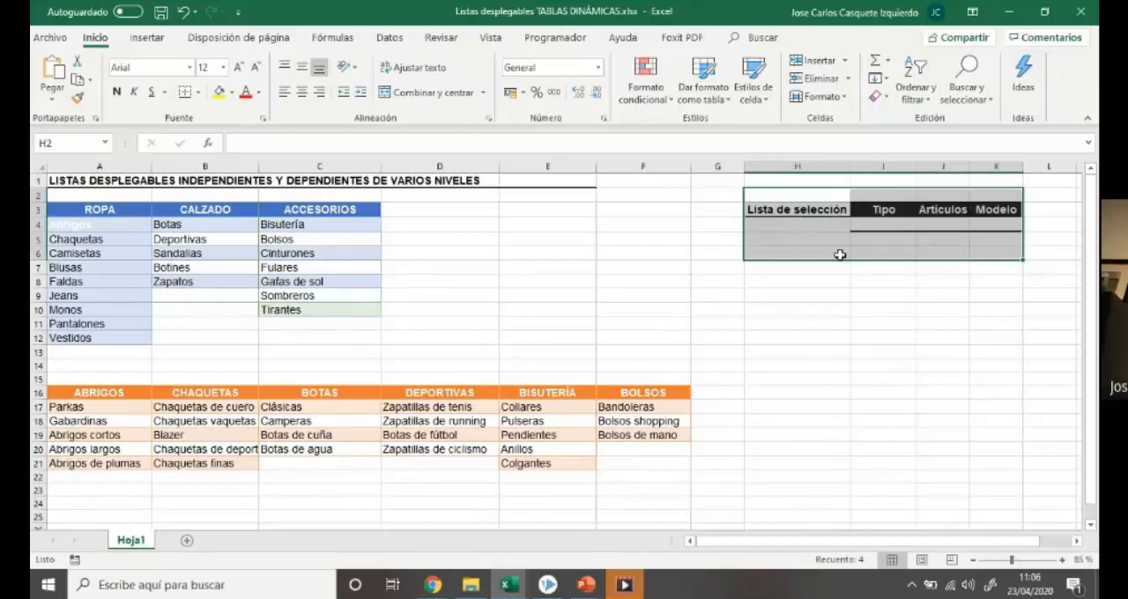
pyautogui.click(878, 268)
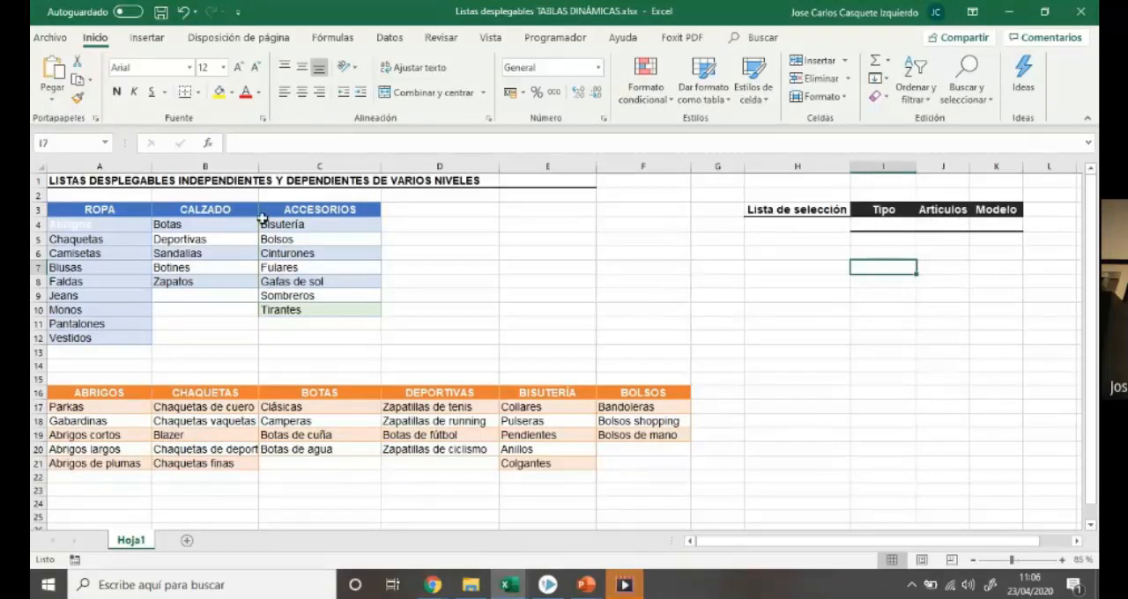
# Examine the ROPA, CALZADO and ACCESORIOS headings and the articles listed under each in the blue table
pyautogui.click(102, 209)
pyautogui.click(174, 209)
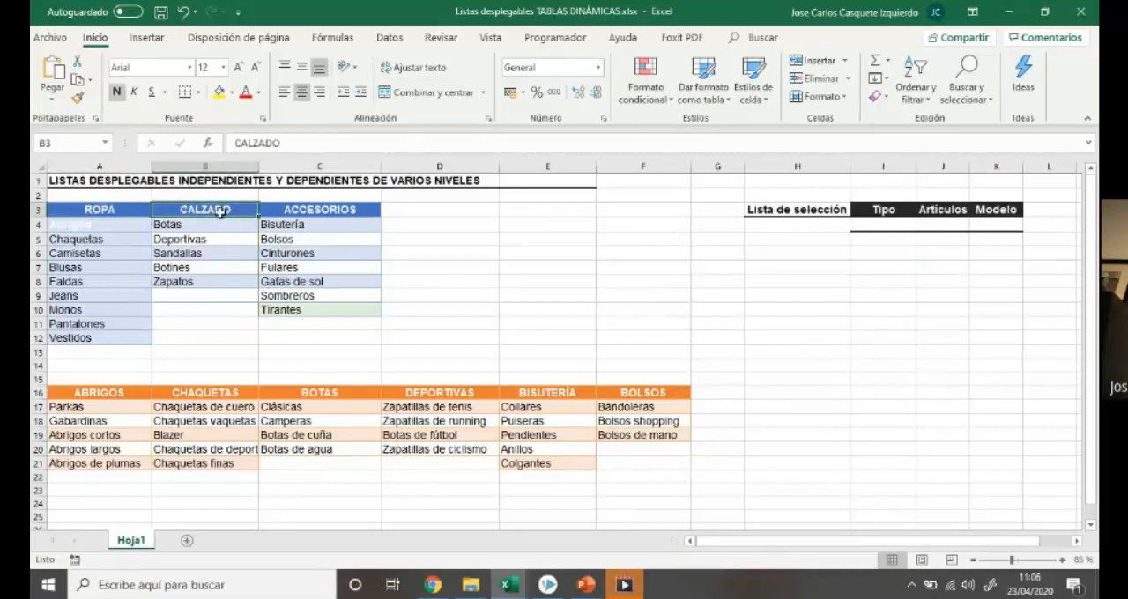
pyautogui.click(289, 213)
pyautogui.click(124, 213)
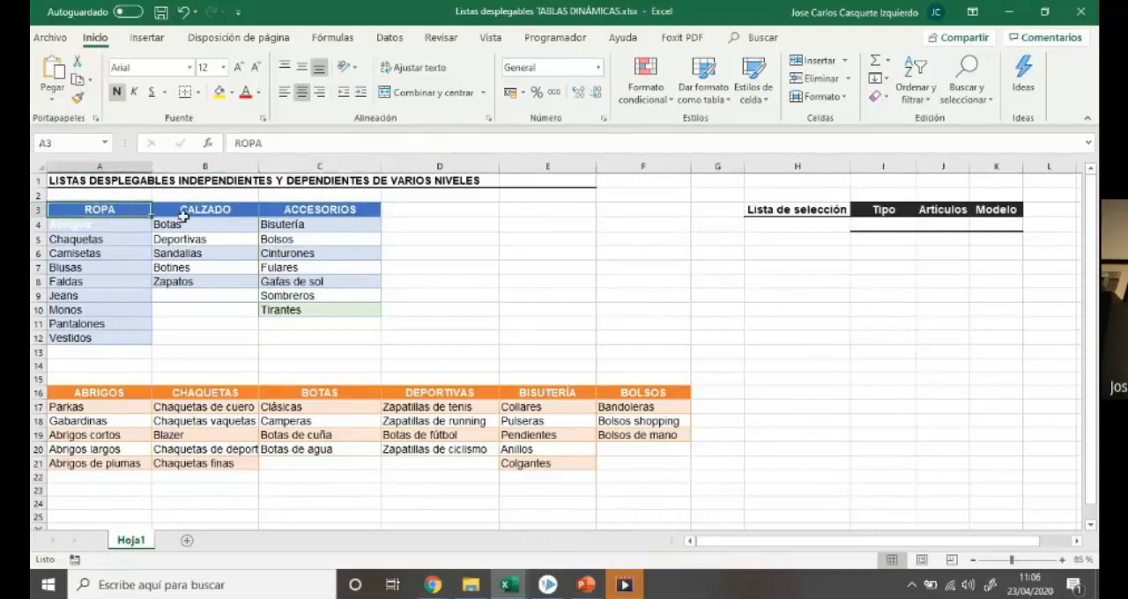
pyautogui.click(207, 212)
pyautogui.click(300, 210)
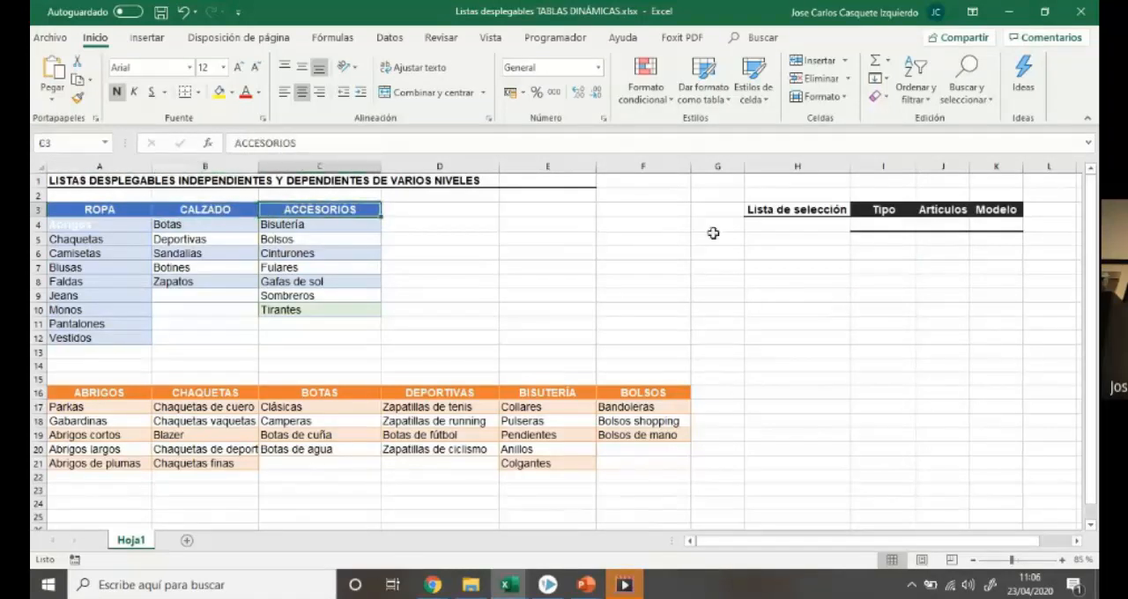
pyautogui.click(944, 224)
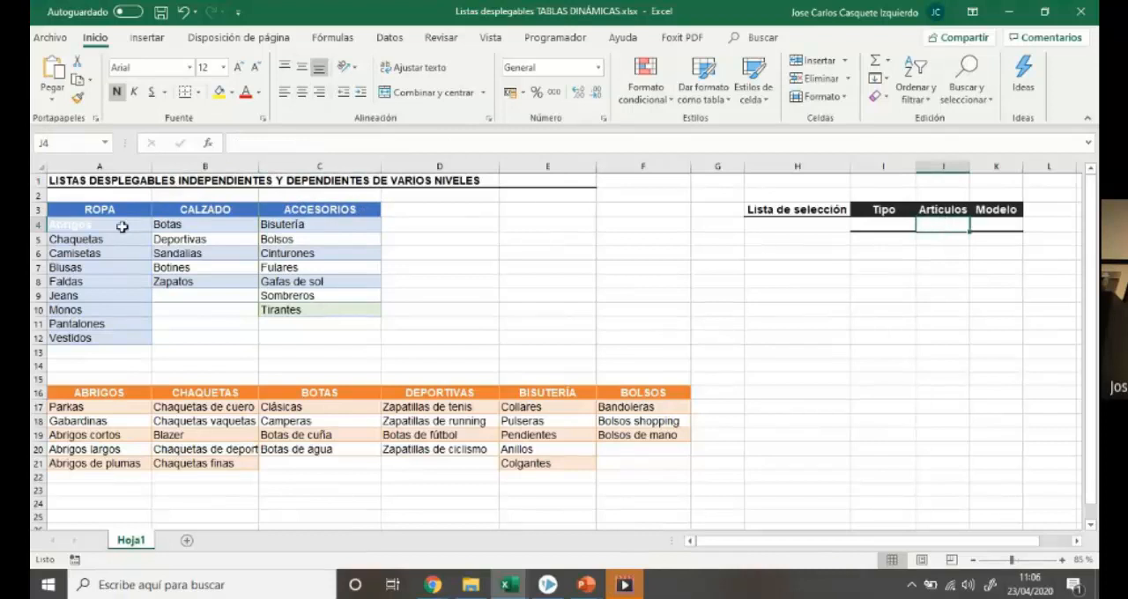
pyautogui.moveTo(124, 227); pyautogui.dragTo(108, 335)
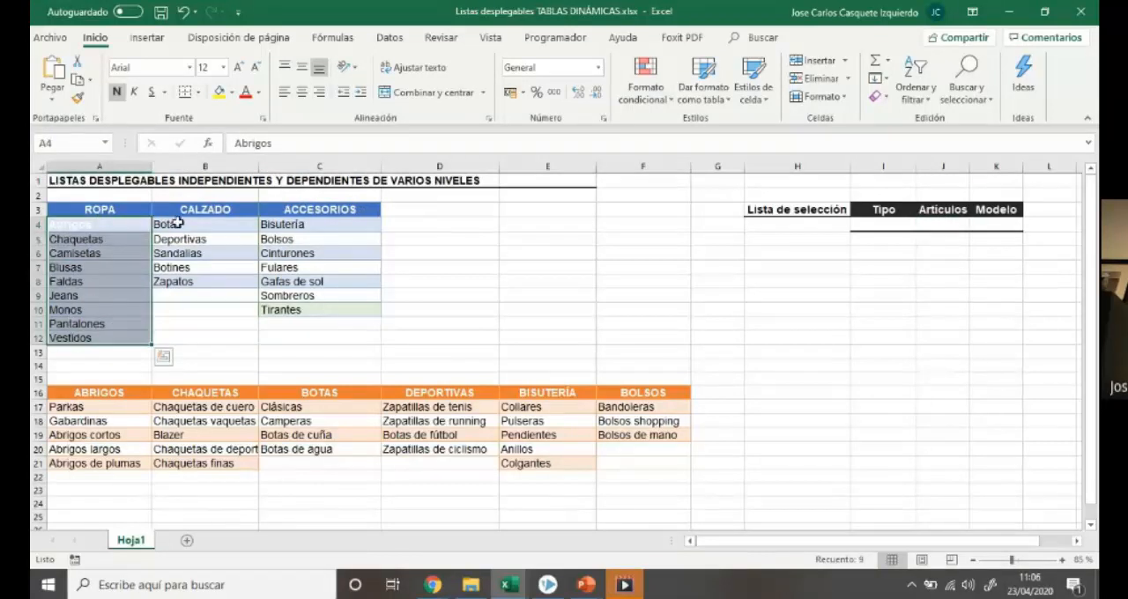
pyautogui.moveTo(163, 224); pyautogui.dragTo(184, 281)
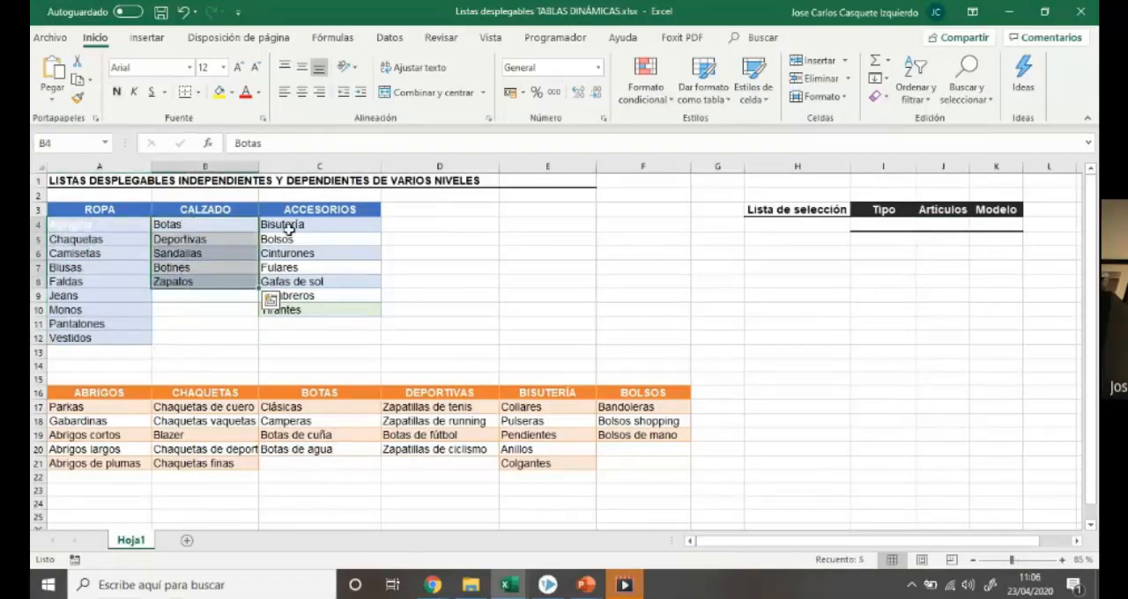
pyautogui.moveTo(317, 223); pyautogui.dragTo(322, 314)
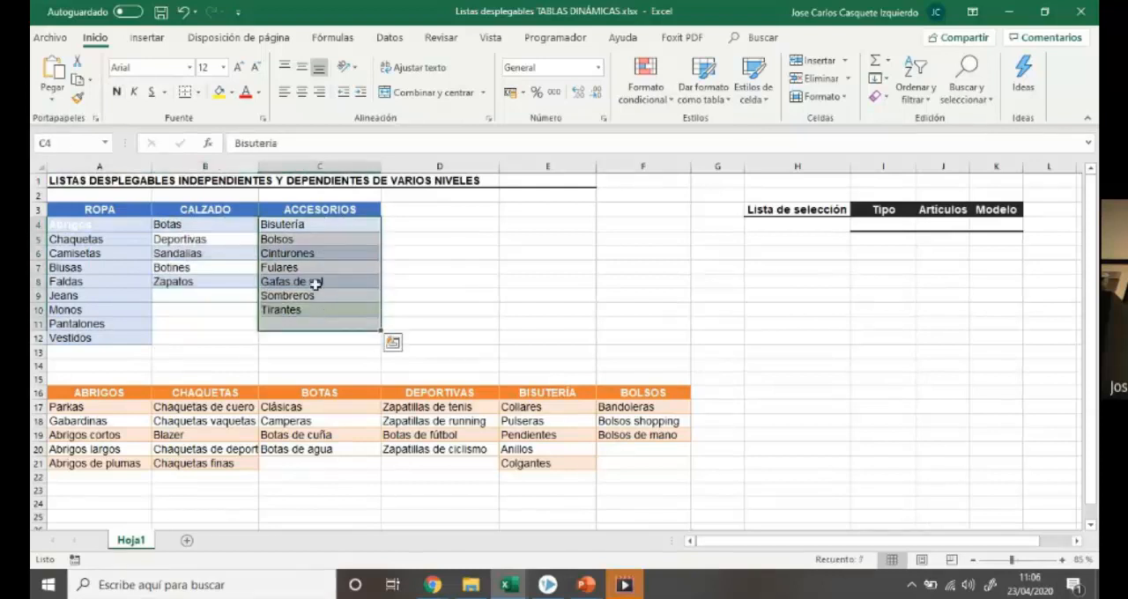
pyautogui.click(996, 226)
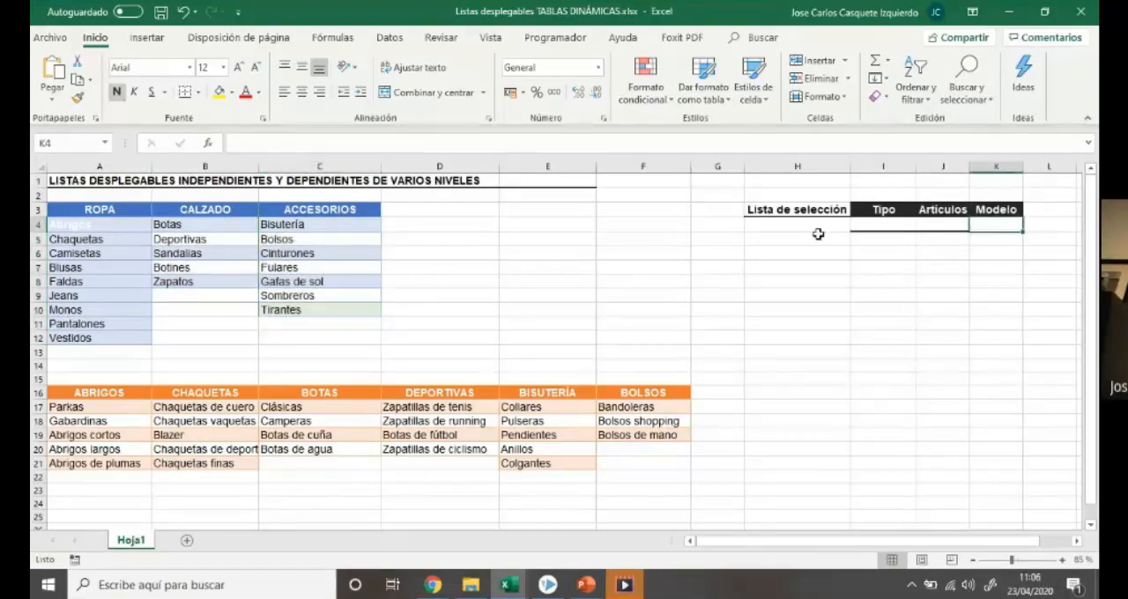
# Compare the first articles of the blue table with the orange table's headings and the models under ABRIGOS and CHAQUETAS
pyautogui.click(131, 228)
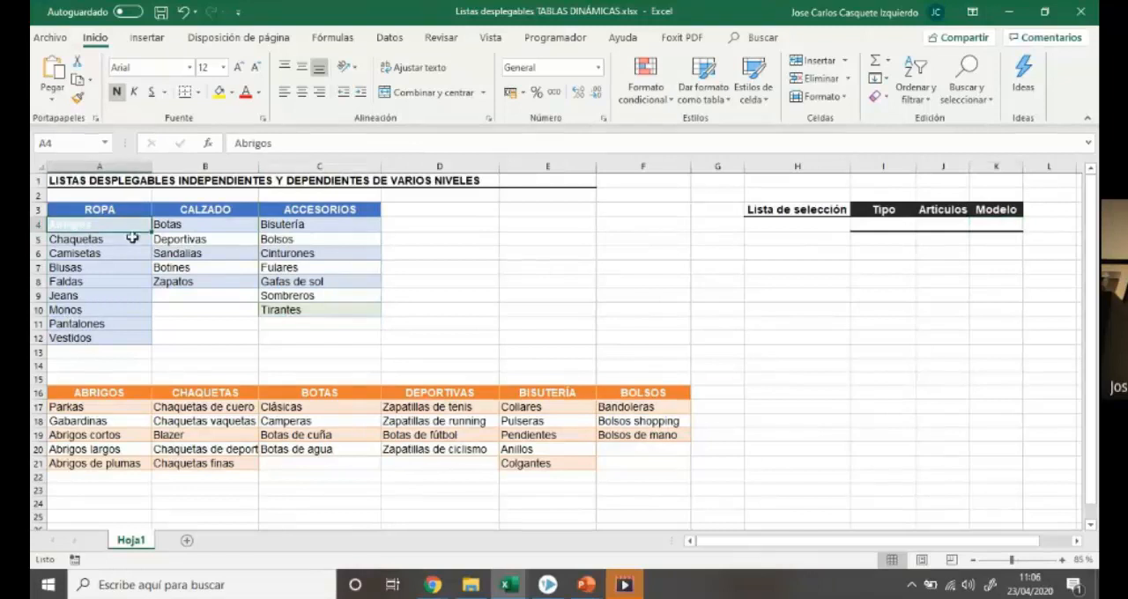
pyautogui.click(133, 240)
pyautogui.click(172, 229)
pyautogui.click(174, 240)
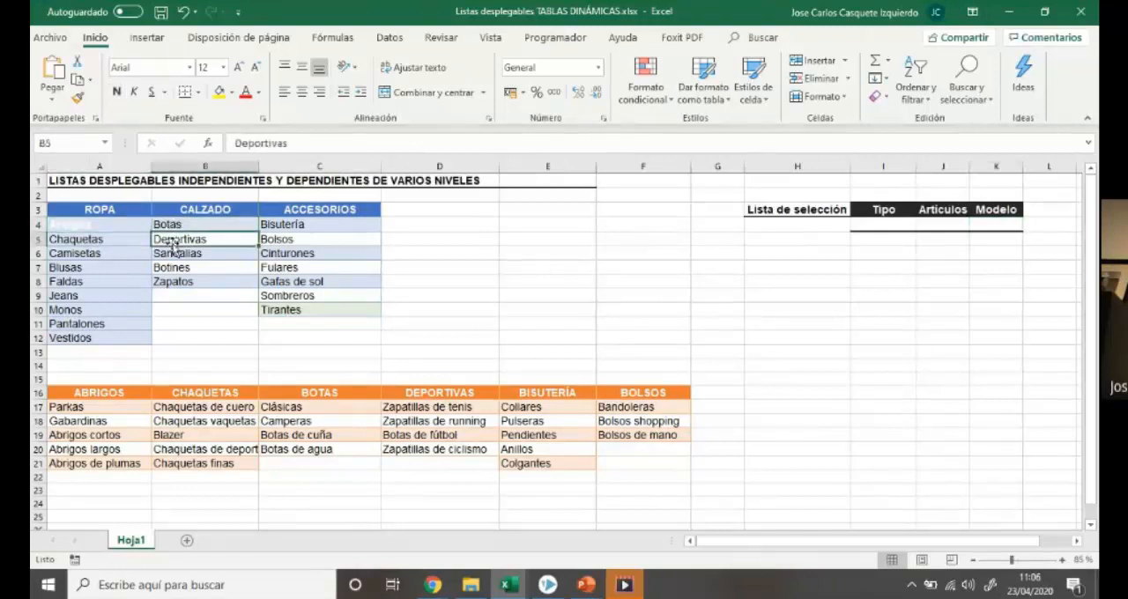
pyautogui.click(99, 392)
pyautogui.click(182, 393)
pyautogui.click(318, 395)
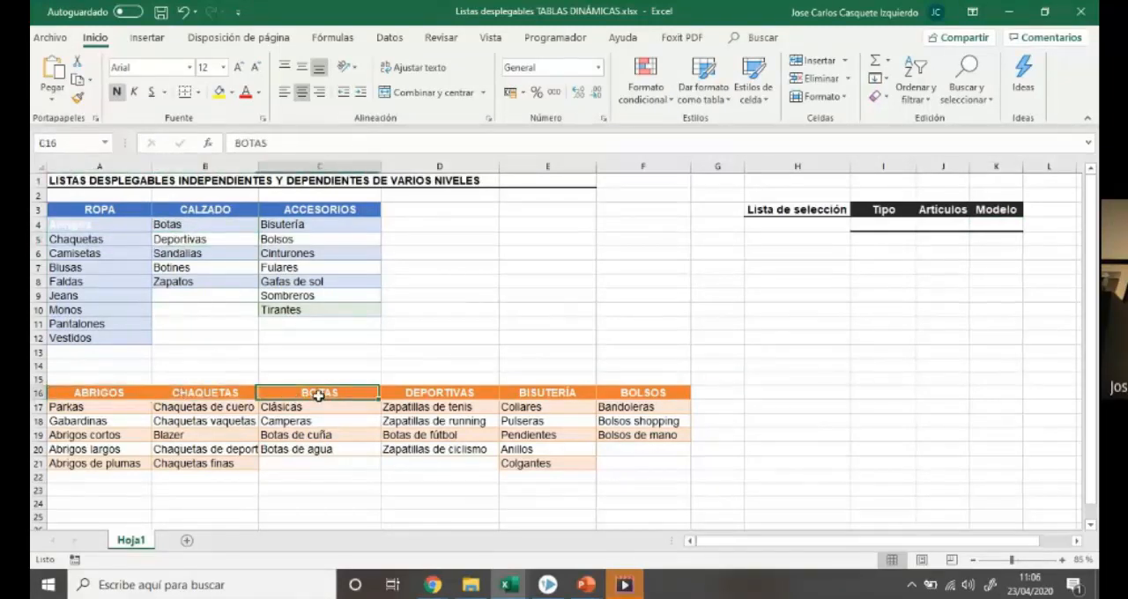
pyautogui.click(469, 393)
pyautogui.click(522, 394)
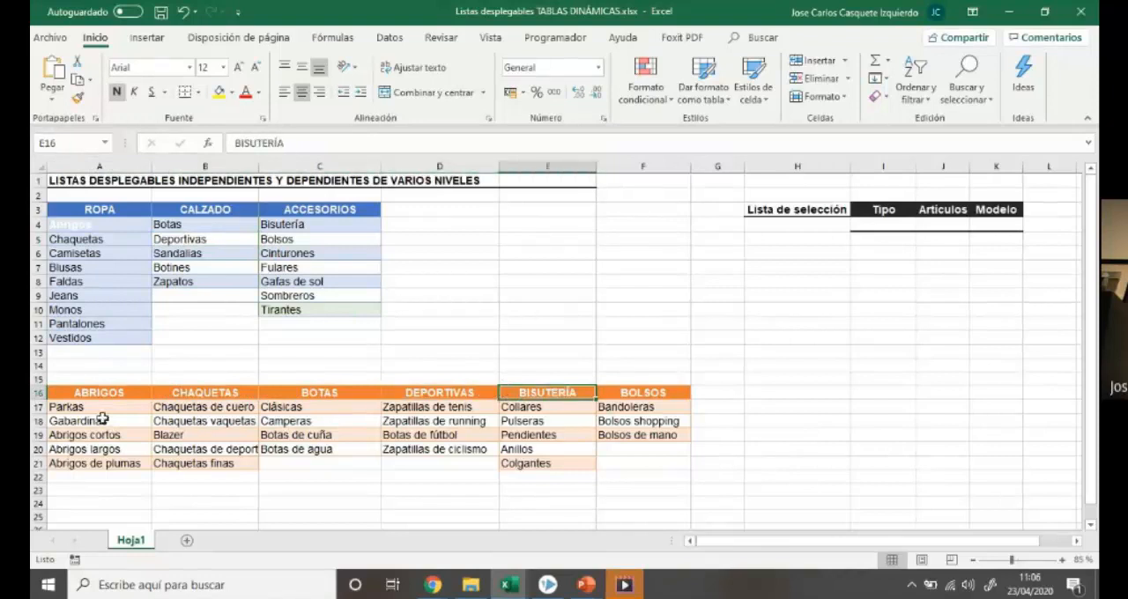
pyautogui.moveTo(101, 407); pyautogui.dragTo(107, 464)
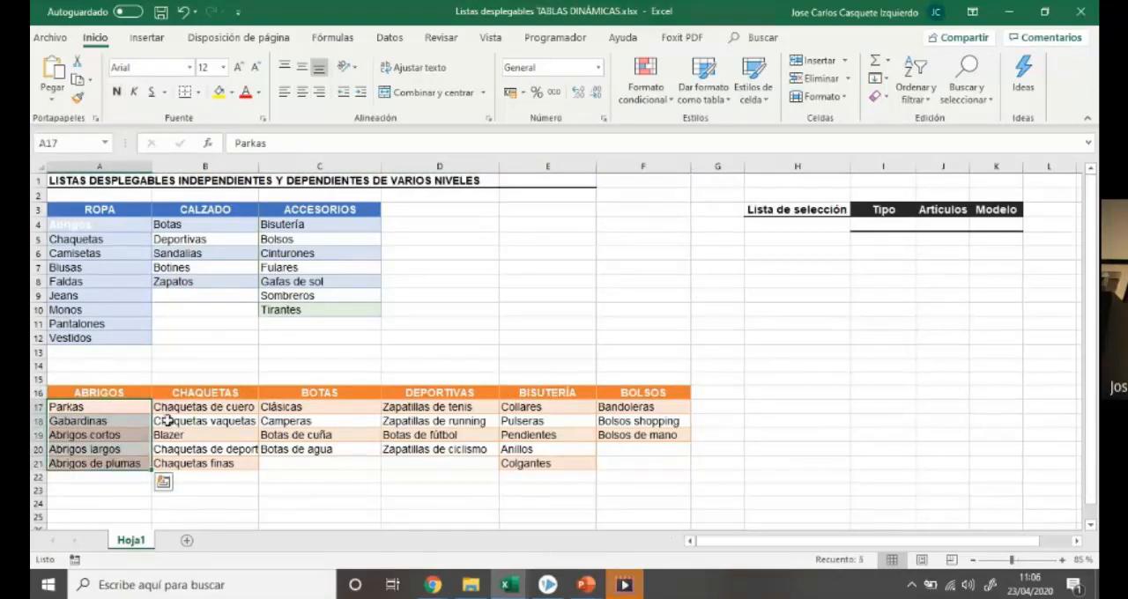
pyautogui.moveTo(177, 408); pyautogui.dragTo(190, 463)
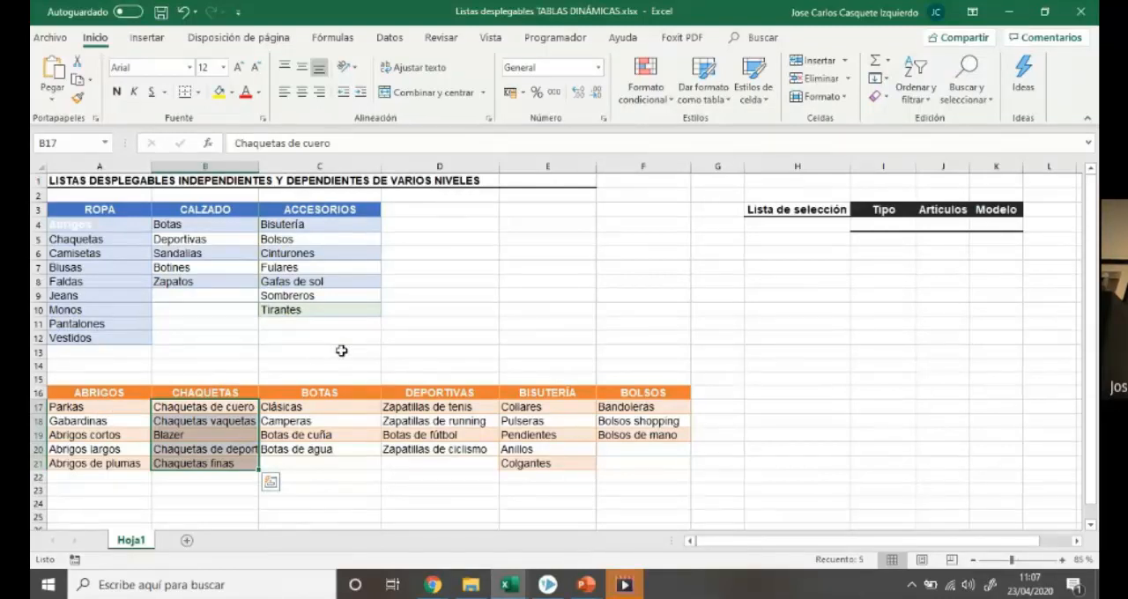
pyautogui.click(584, 322)
# Review the empty selection cells I4, J4 and K4 under Tipo, Artículos and Modelo
pyautogui.click(899, 225)
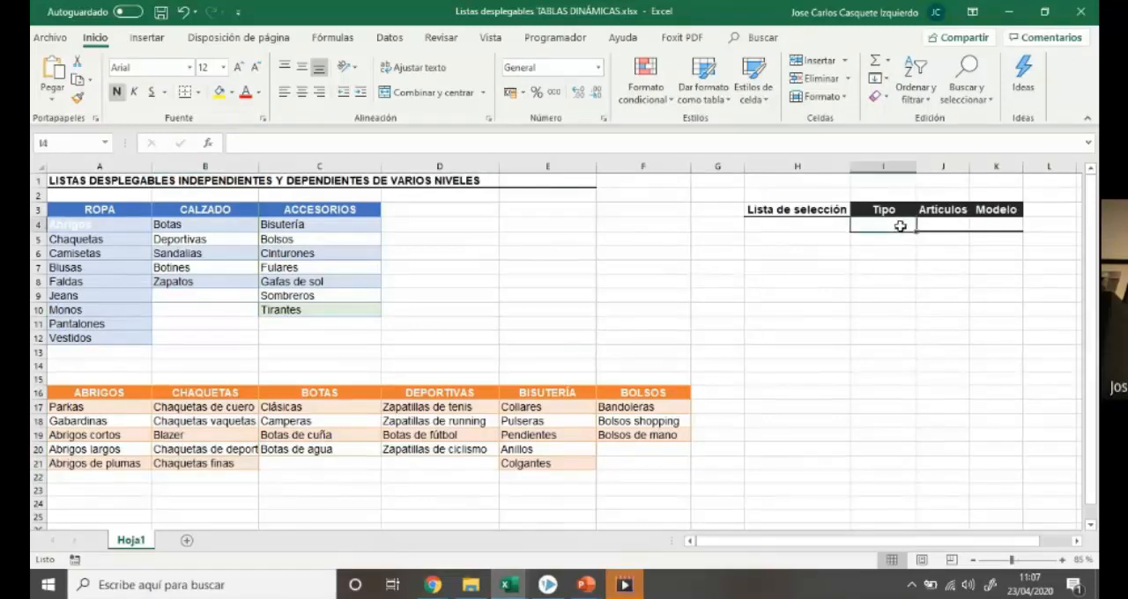
pyautogui.click(936, 224)
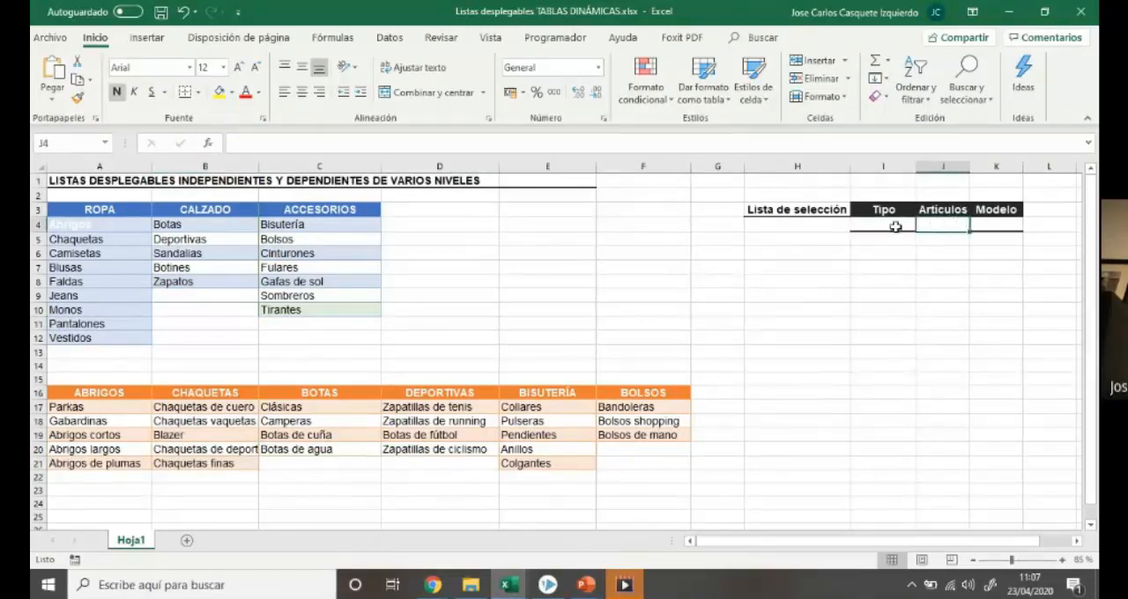
pyautogui.click(898, 226)
pyautogui.click(940, 227)
pyautogui.click(983, 226)
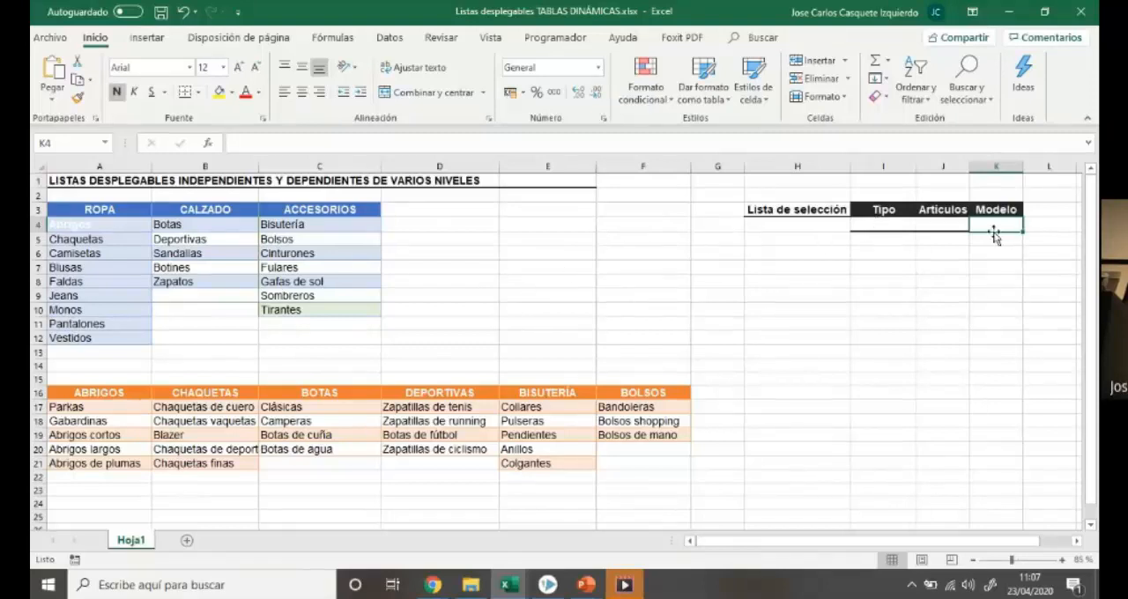
pyautogui.click(885, 224)
pyautogui.click(936, 225)
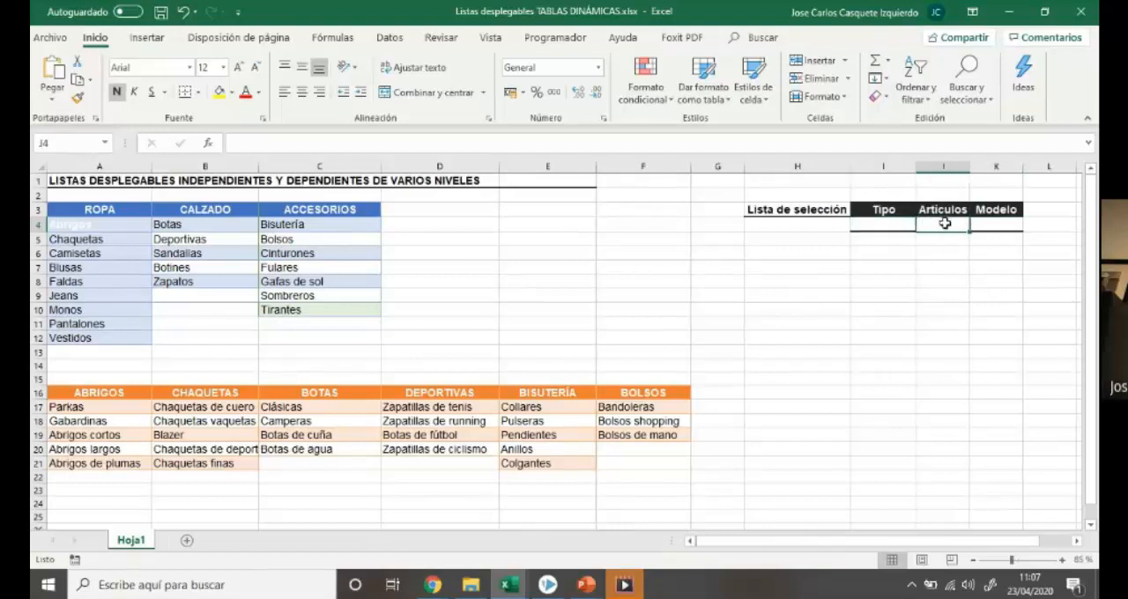
pyautogui.click(994, 225)
pyautogui.click(913, 228)
pyautogui.click(928, 226)
pyautogui.click(994, 224)
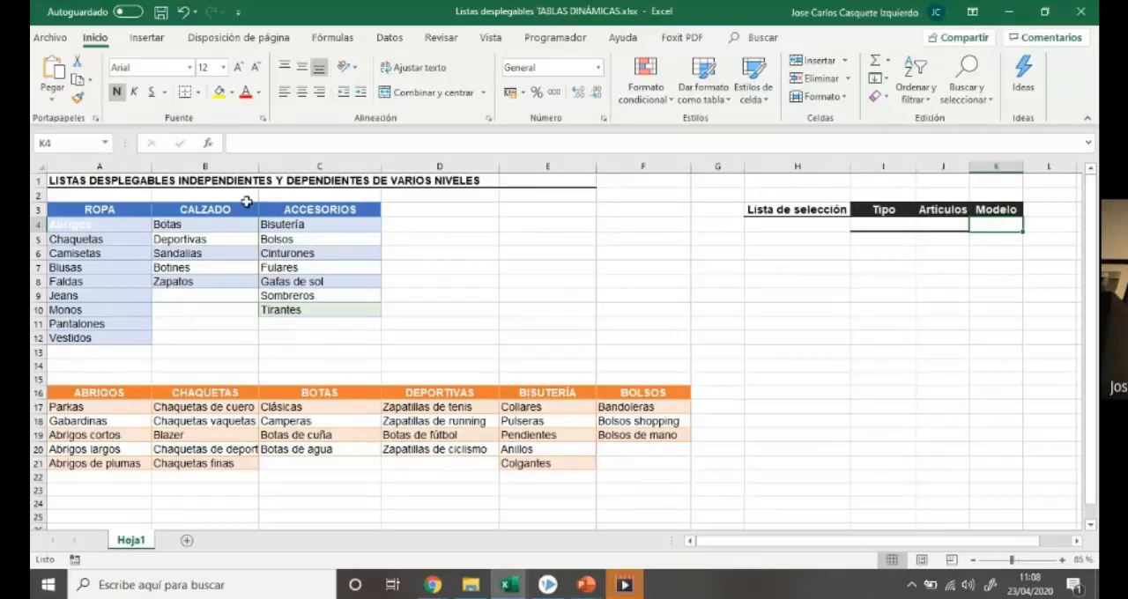
pyautogui.click(875, 224)
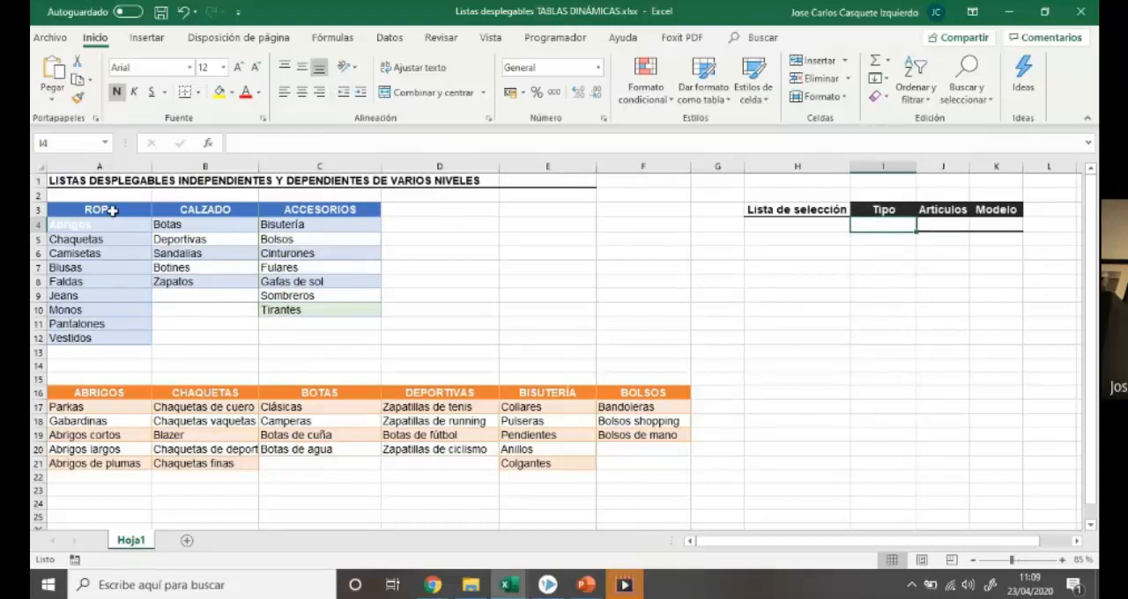
# Name the heading range A3:C3 of the blue table TIPO
pyautogui.moveTo(112, 210); pyautogui.dragTo(290, 216)
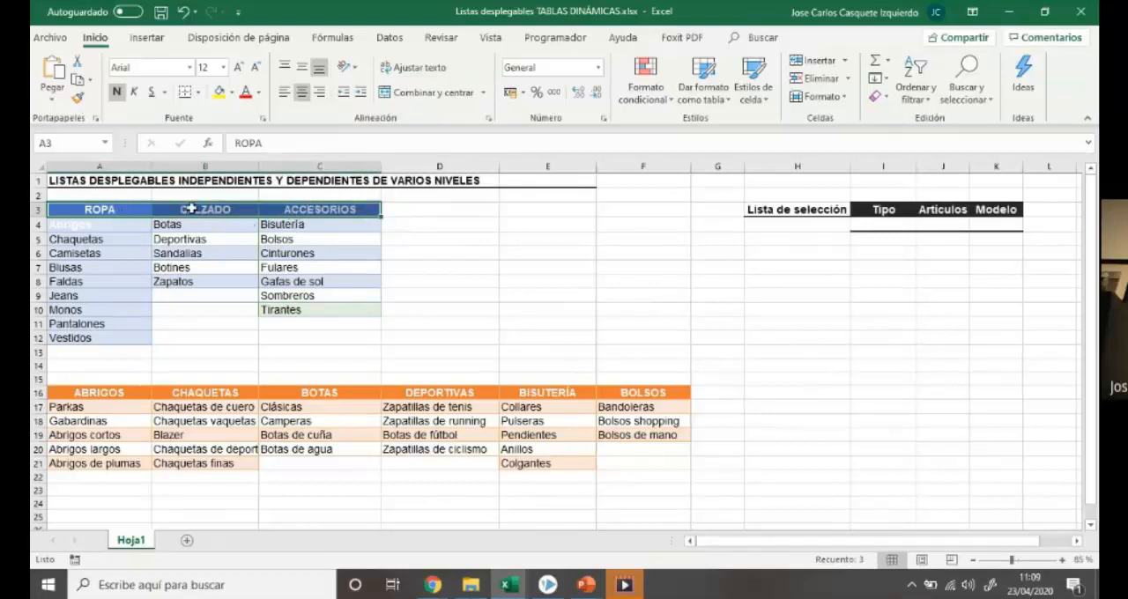
pyautogui.click(422, 211)
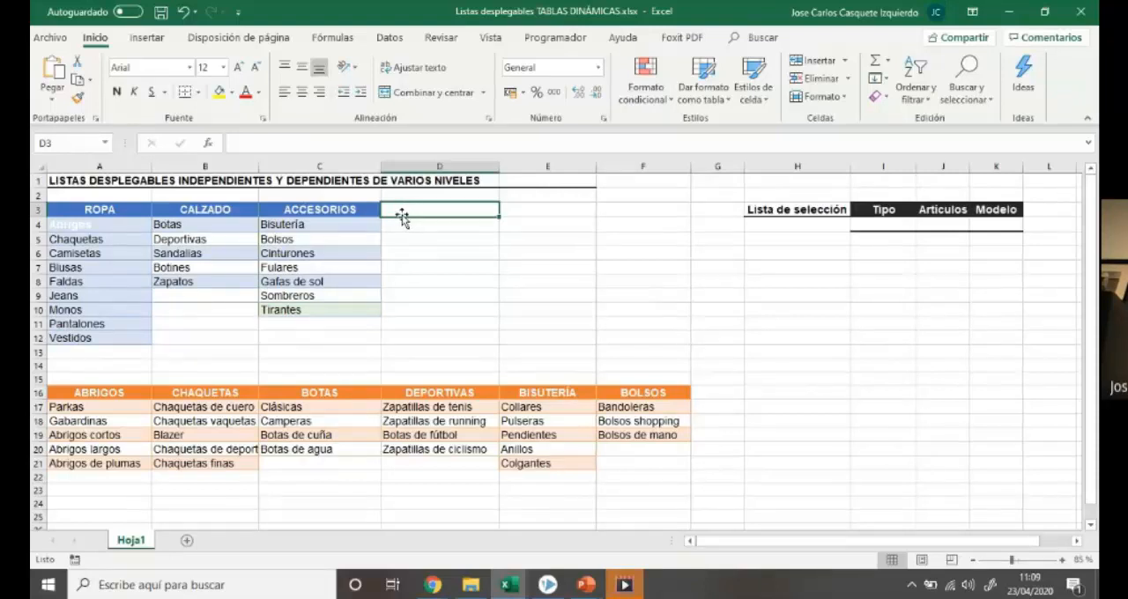
pyautogui.moveTo(113, 211); pyautogui.dragTo(303, 212)
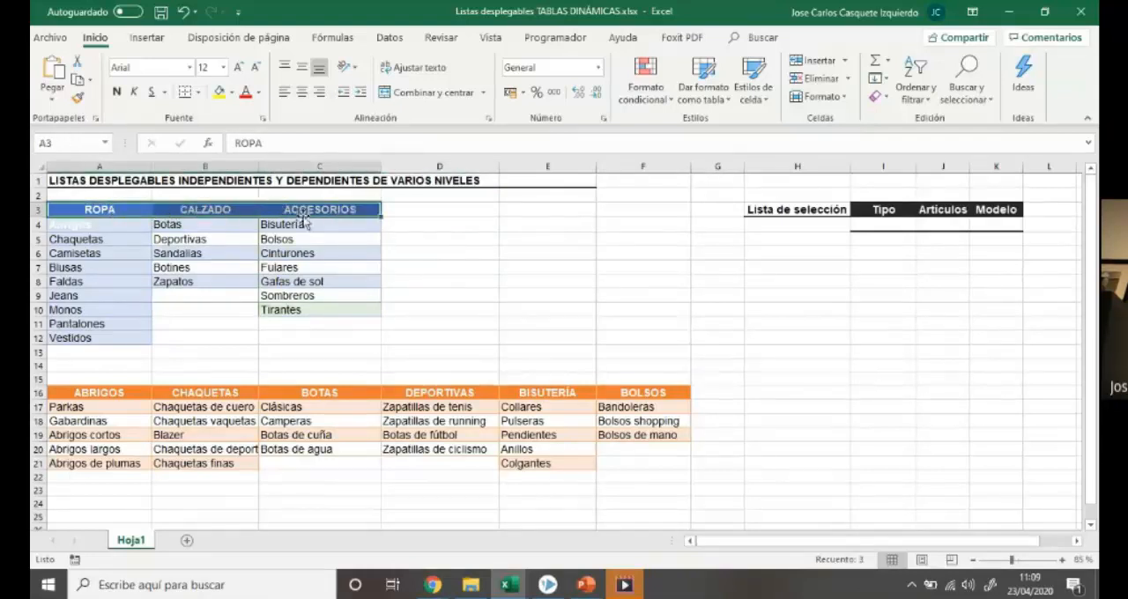
pyautogui.click(73, 143)
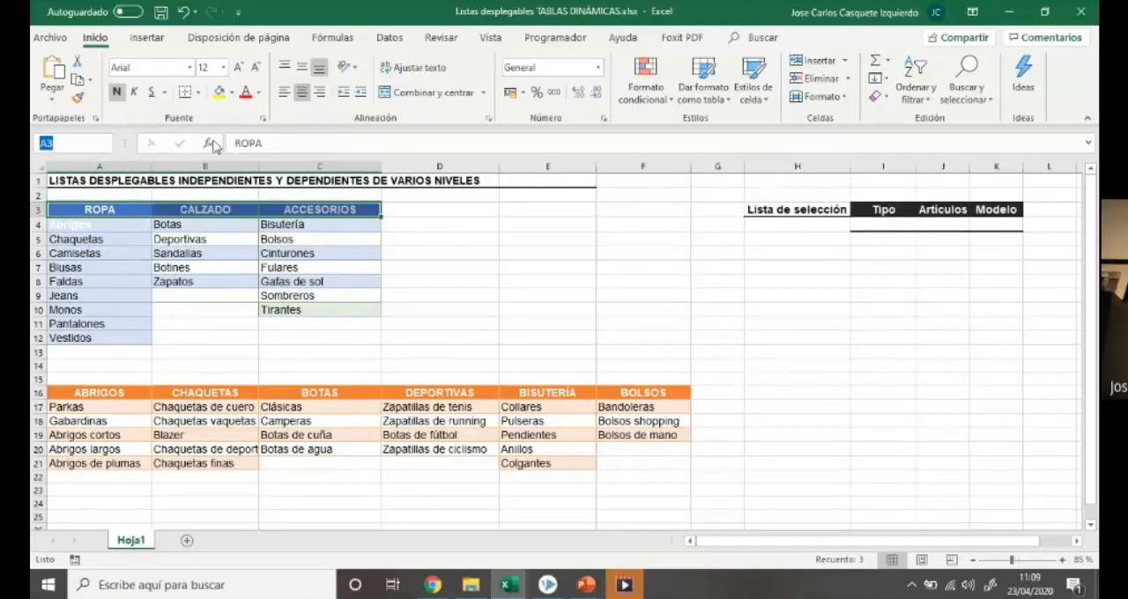
pyautogui.write('t')
pyautogui.press('Return')
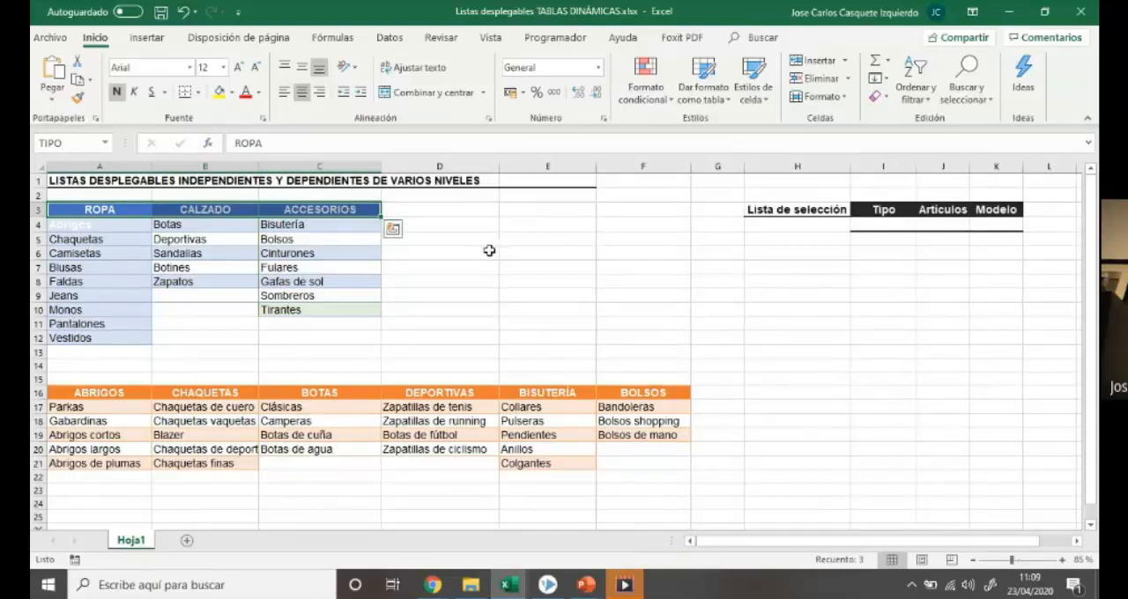
pyautogui.click(487, 256)
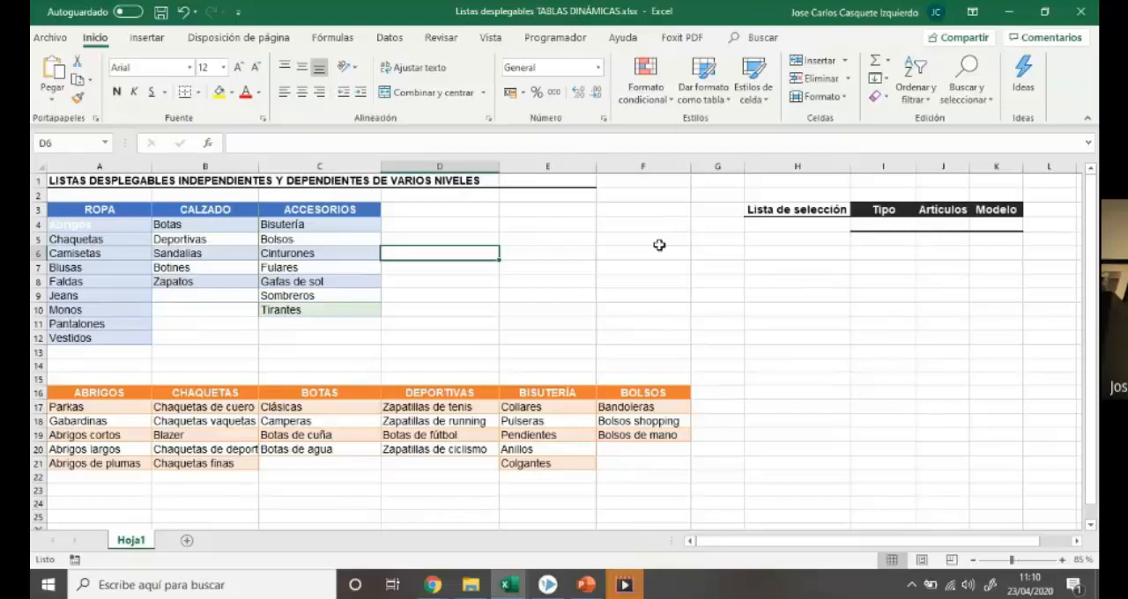
# Add data validation to cell I4 under Tipo that allows a list with the named range =TIPO as its source
pyautogui.click(870, 224)
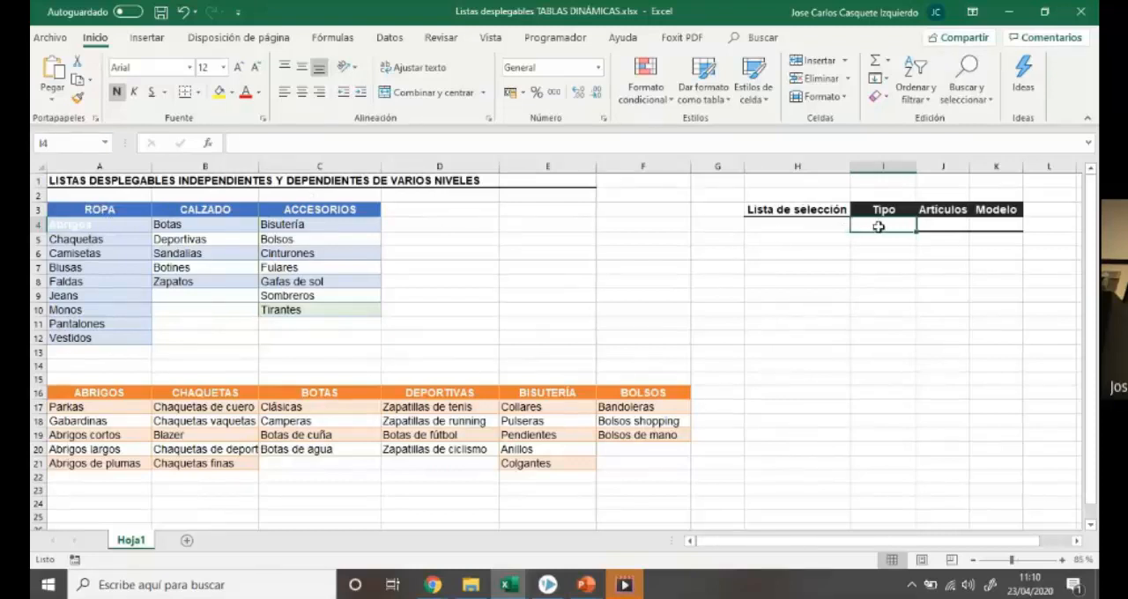
pyautogui.click(388, 40)
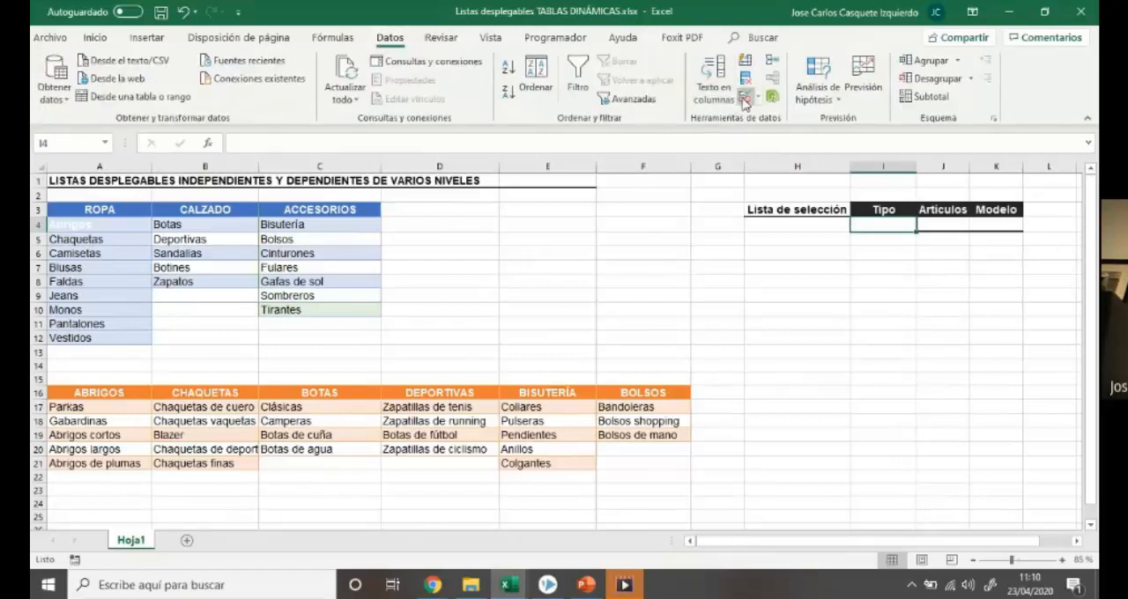
pyautogui.click(757, 99)
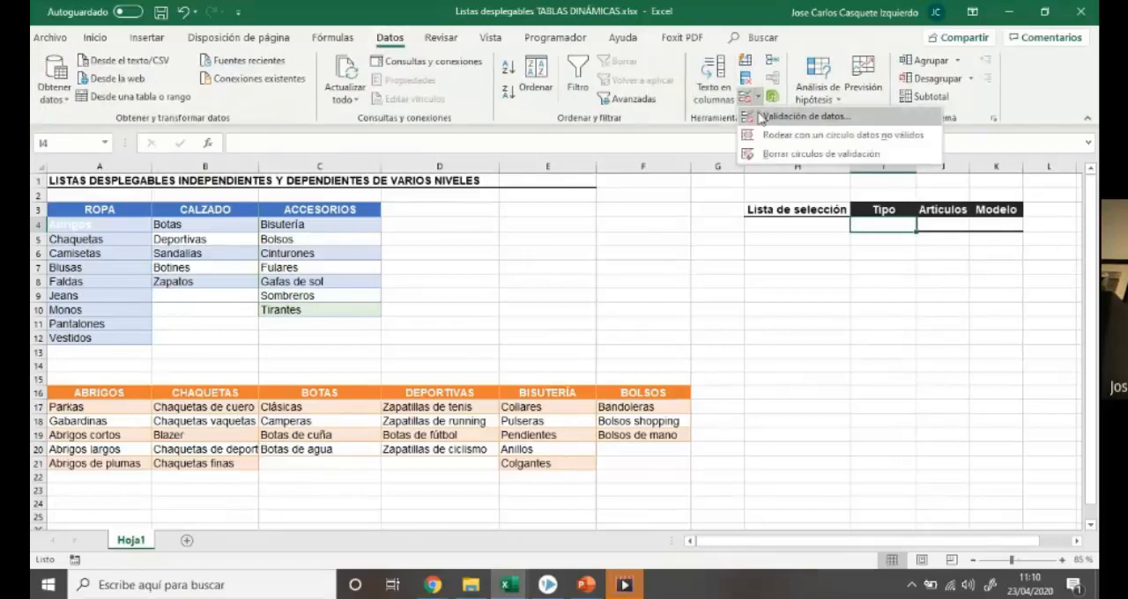
pyautogui.click(762, 118)
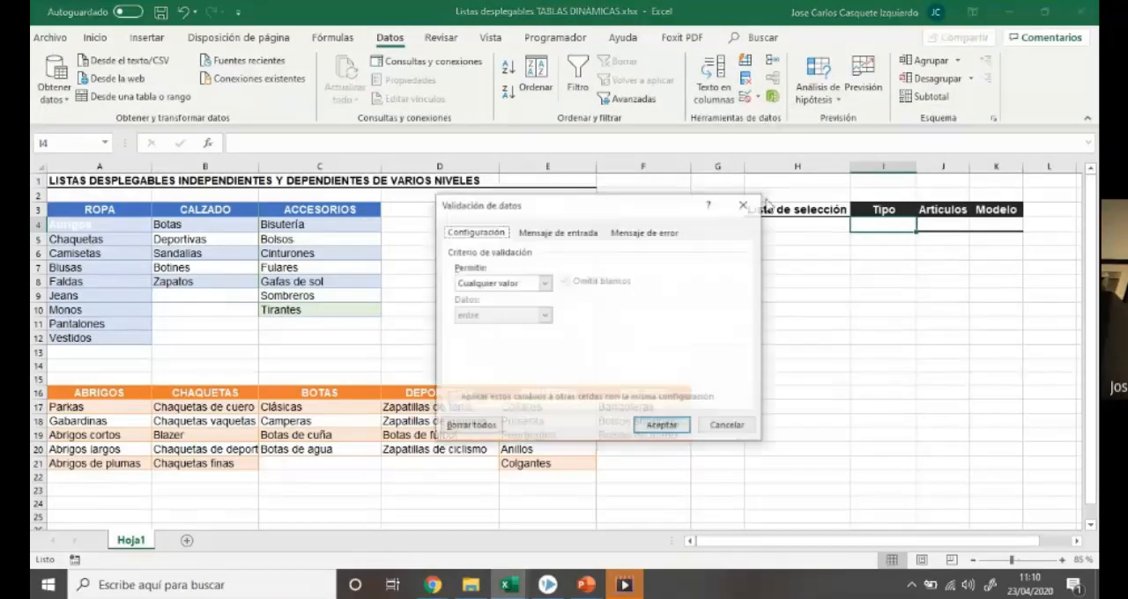
pyautogui.click(543, 286)
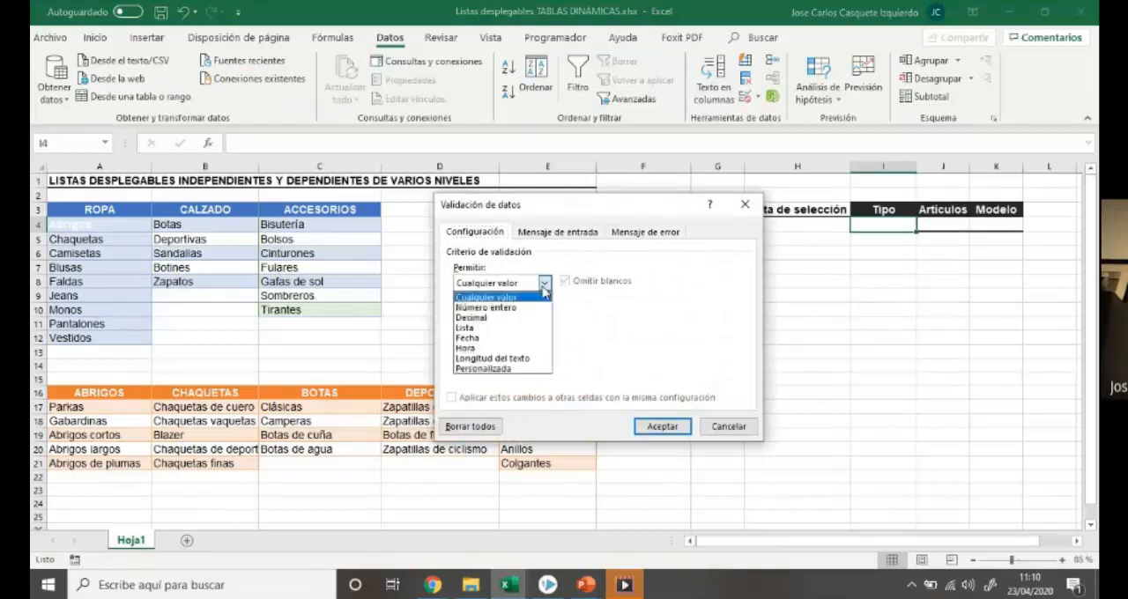
pyautogui.click(483, 330)
pyautogui.click(480, 346)
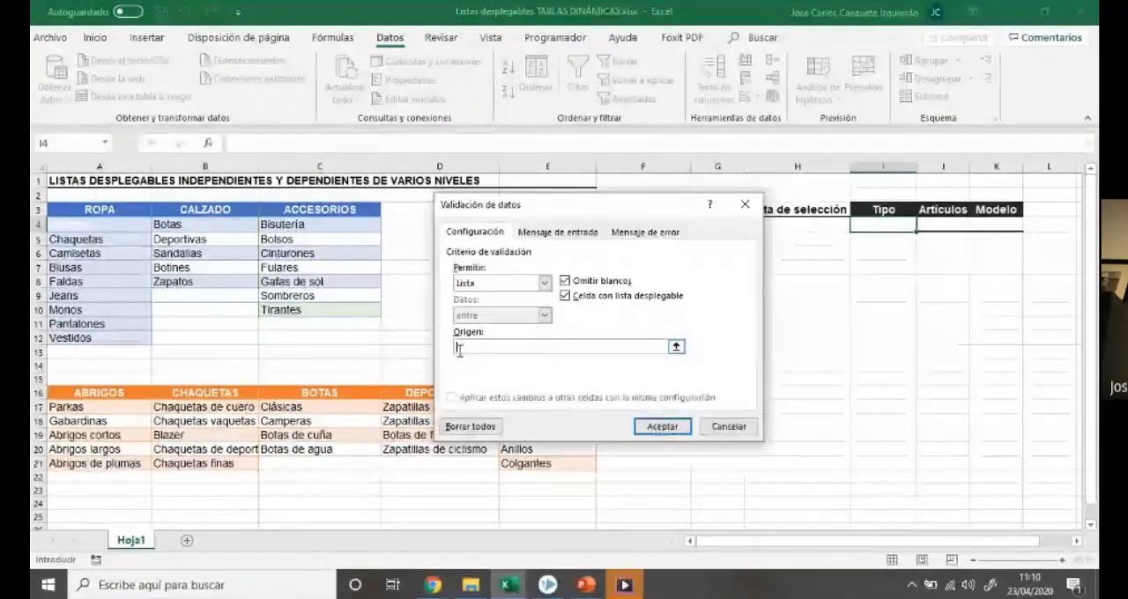
pyautogui.click(346, 42)
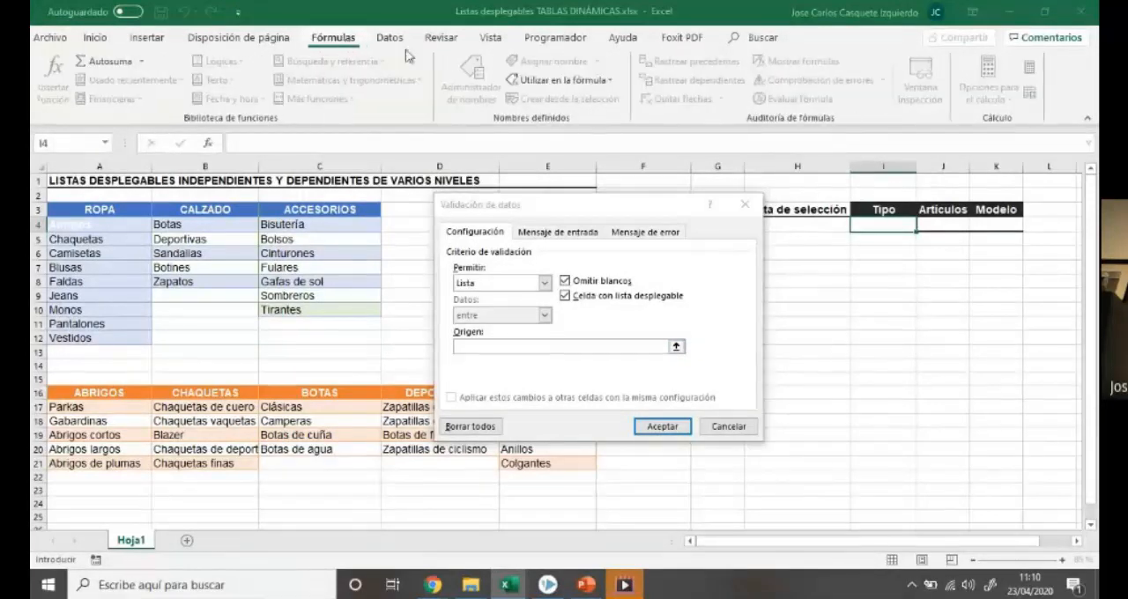
pyautogui.click(532, 81)
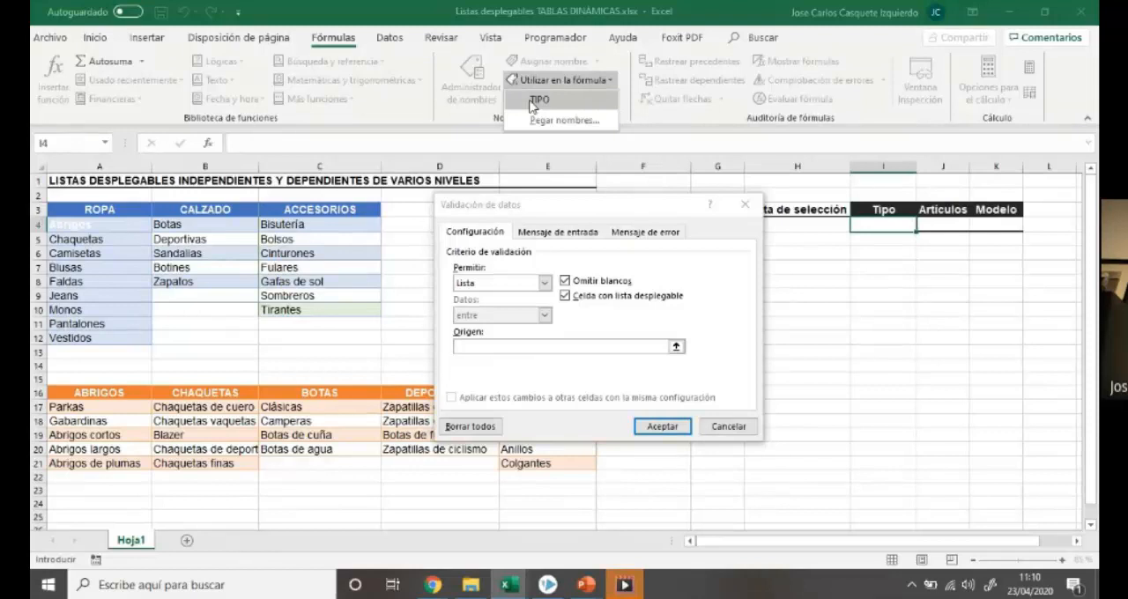
pyautogui.click(533, 100)
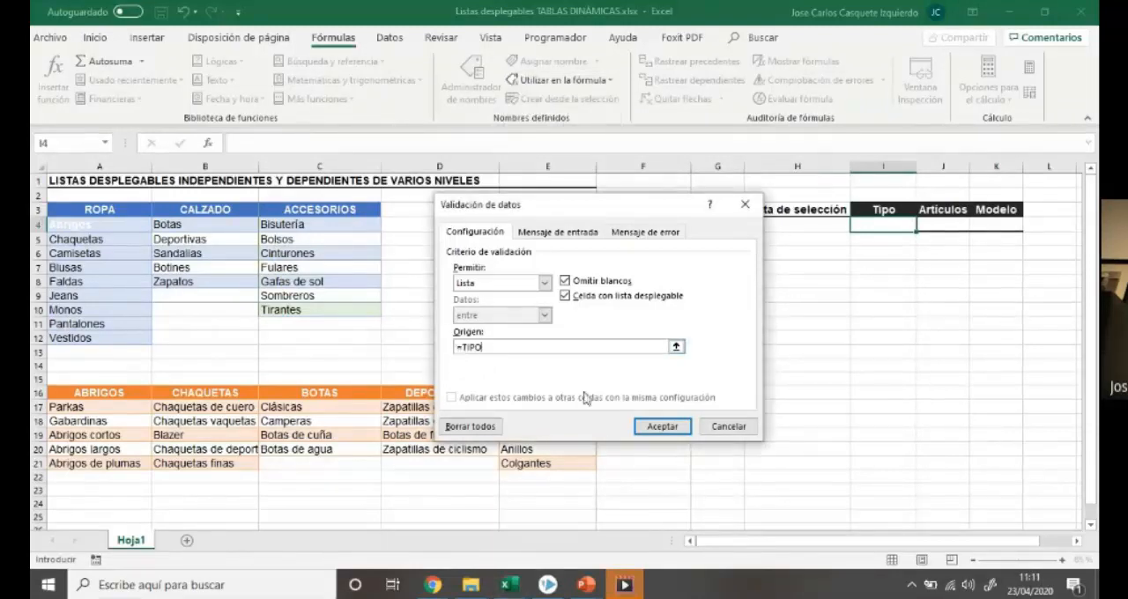
pyautogui.click(662, 427)
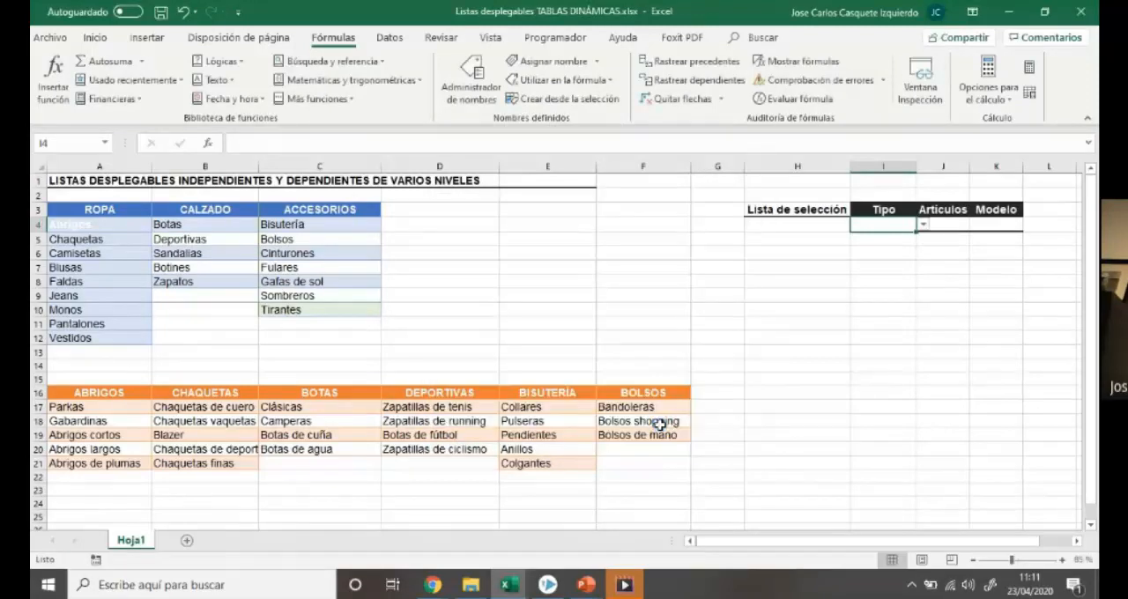
# Test the list in cell I4 by choosing ROPA, CALZADO and ACCESORIOS in turn, and clear the cell
pyautogui.click(923, 224)
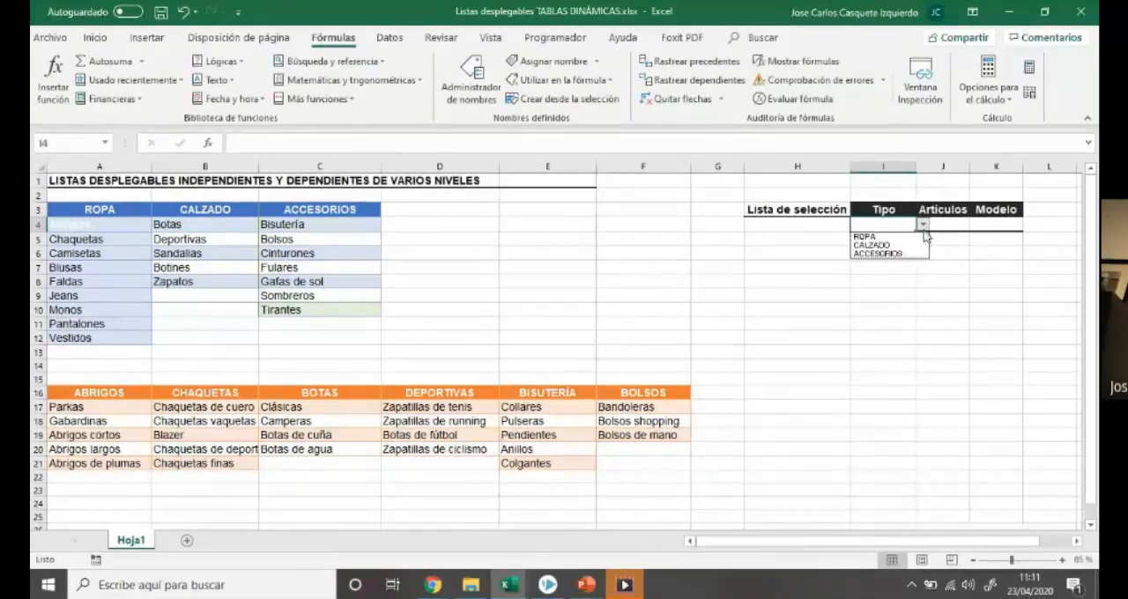
pyautogui.click(922, 234)
pyautogui.click(923, 226)
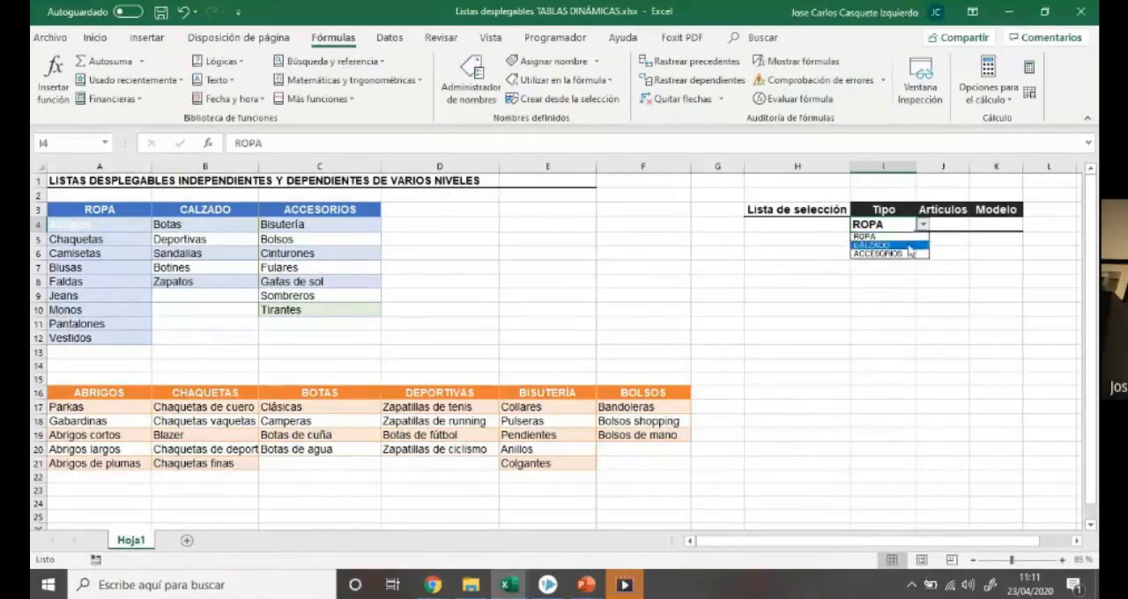
pyautogui.click(916, 244)
pyautogui.click(923, 224)
pyautogui.click(912, 253)
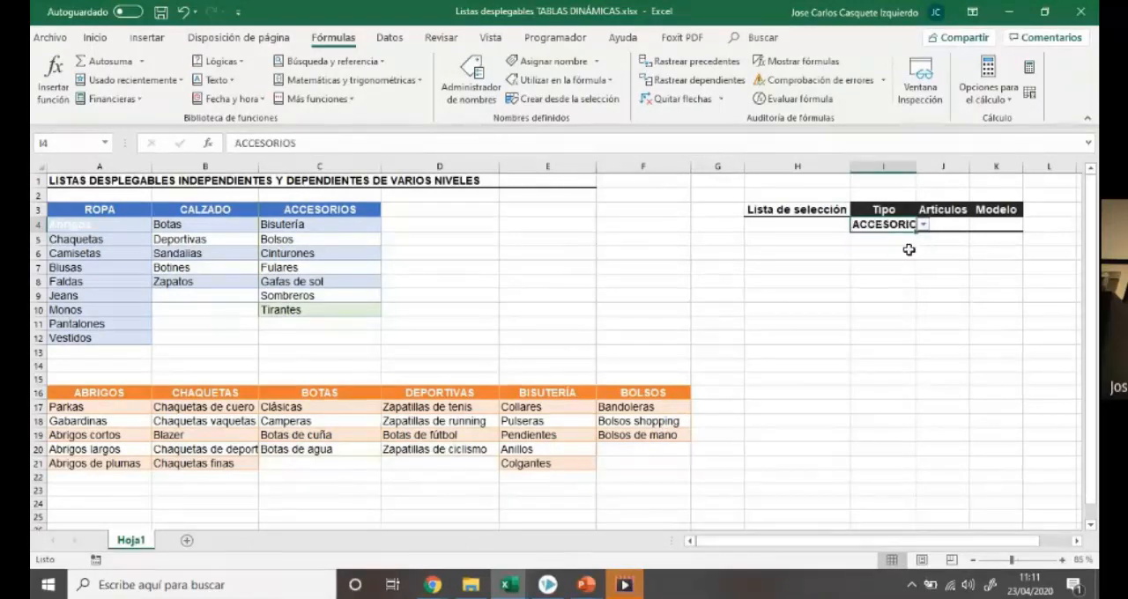
pyautogui.click(881, 250)
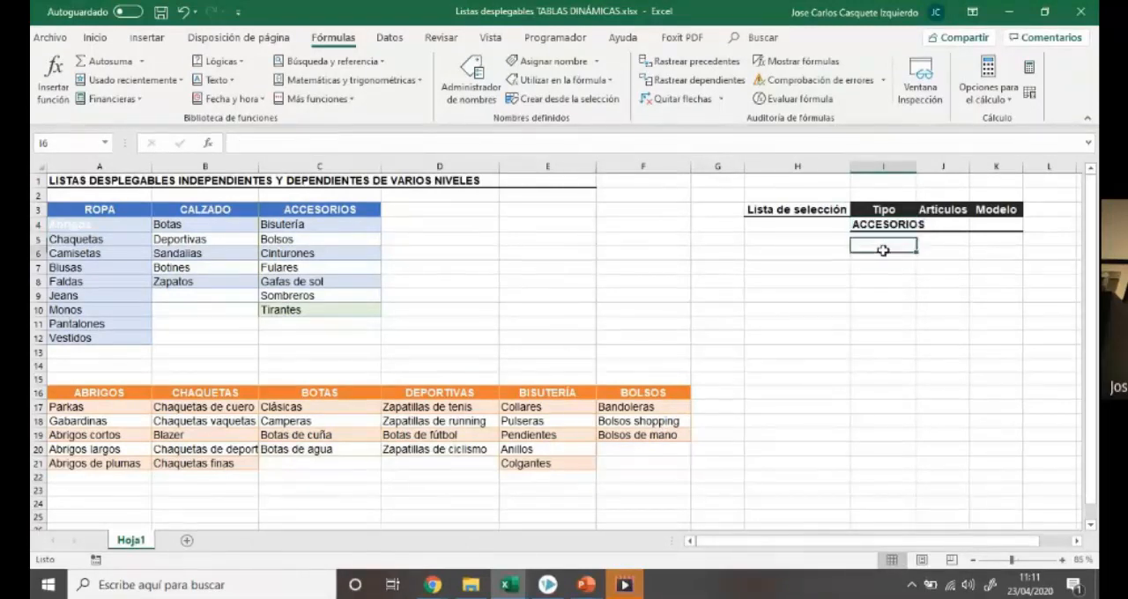
pyautogui.click(884, 225)
pyautogui.press('Delete')
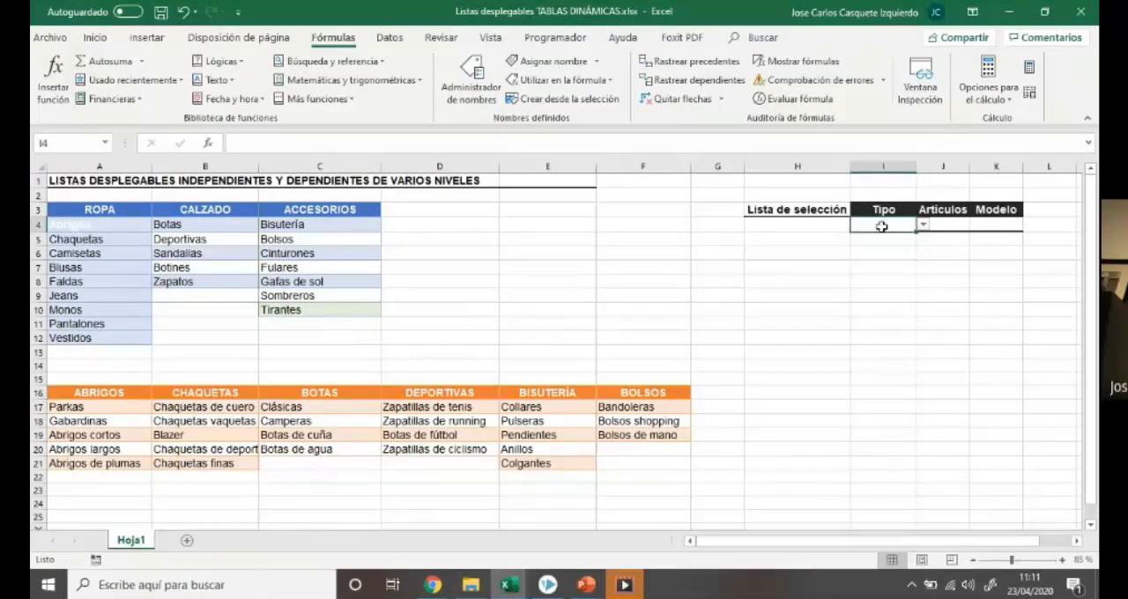
# Examine how cells J4 and K4 under Artículos and Modelo relate to I4 and to the article columns of the blue table
pyautogui.click(948, 229)
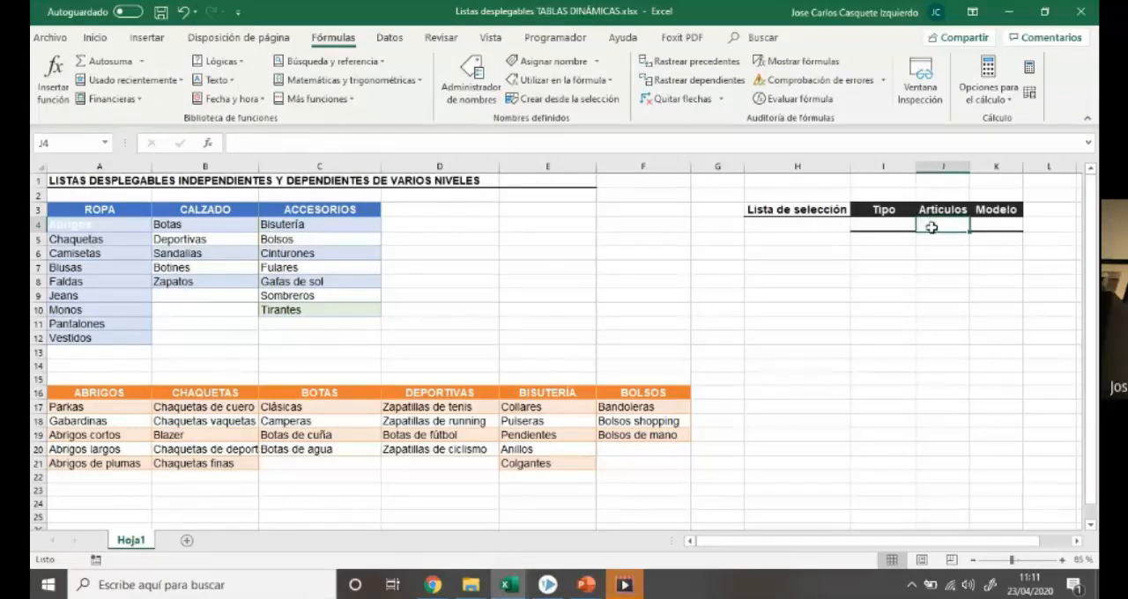
pyautogui.click(1001, 220)
pyautogui.click(953, 227)
pyautogui.click(986, 227)
pyautogui.click(953, 228)
pyautogui.click(997, 227)
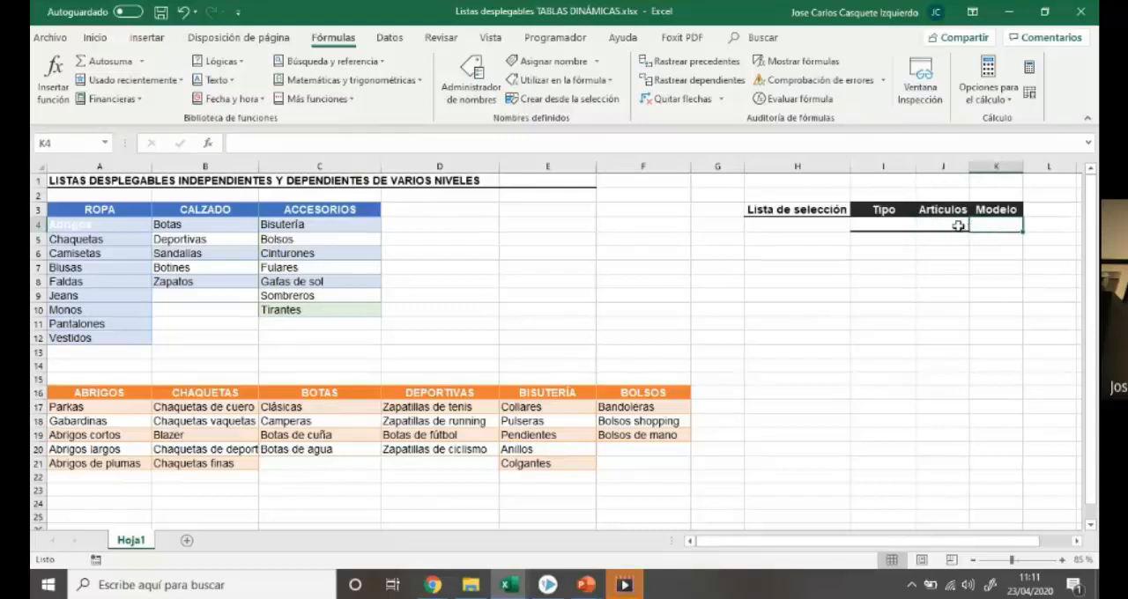
pyautogui.click(958, 225)
pyautogui.click(1000, 225)
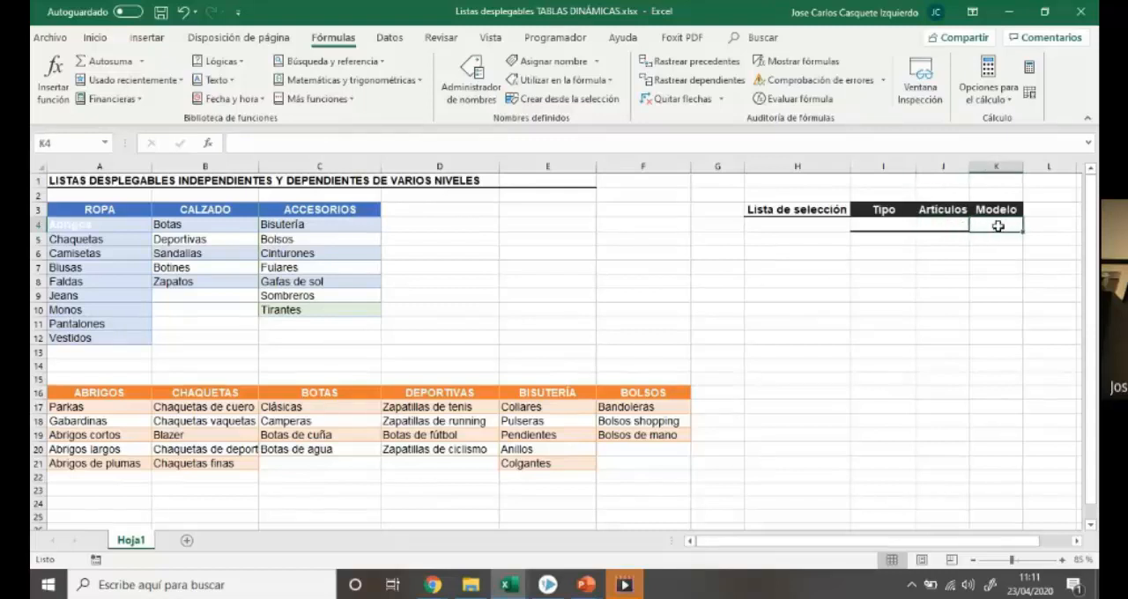
pyautogui.click(896, 227)
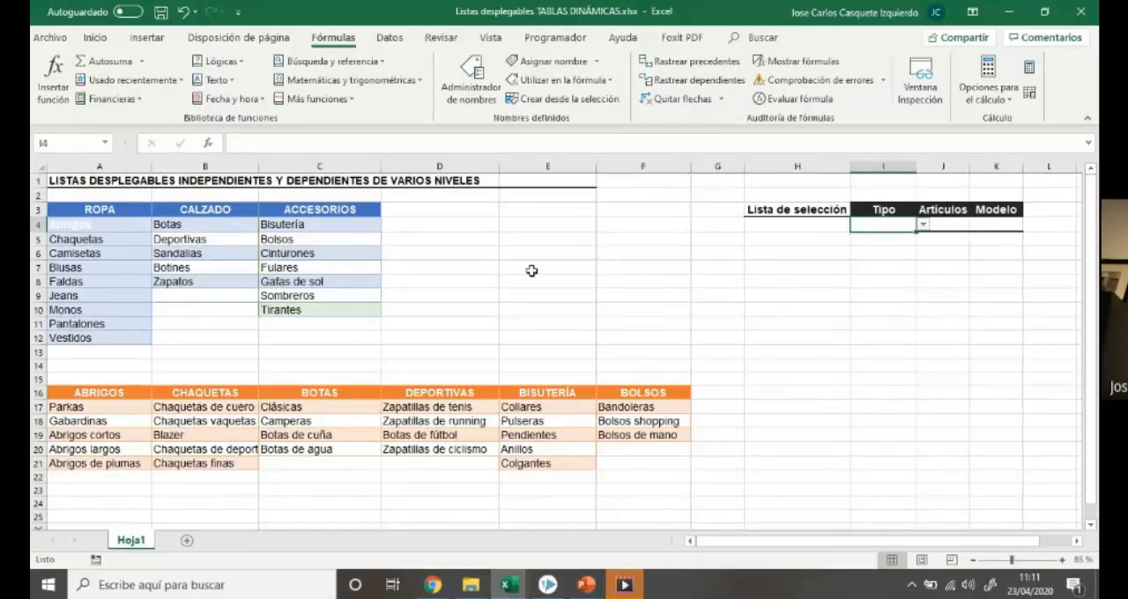
pyautogui.click(107, 267)
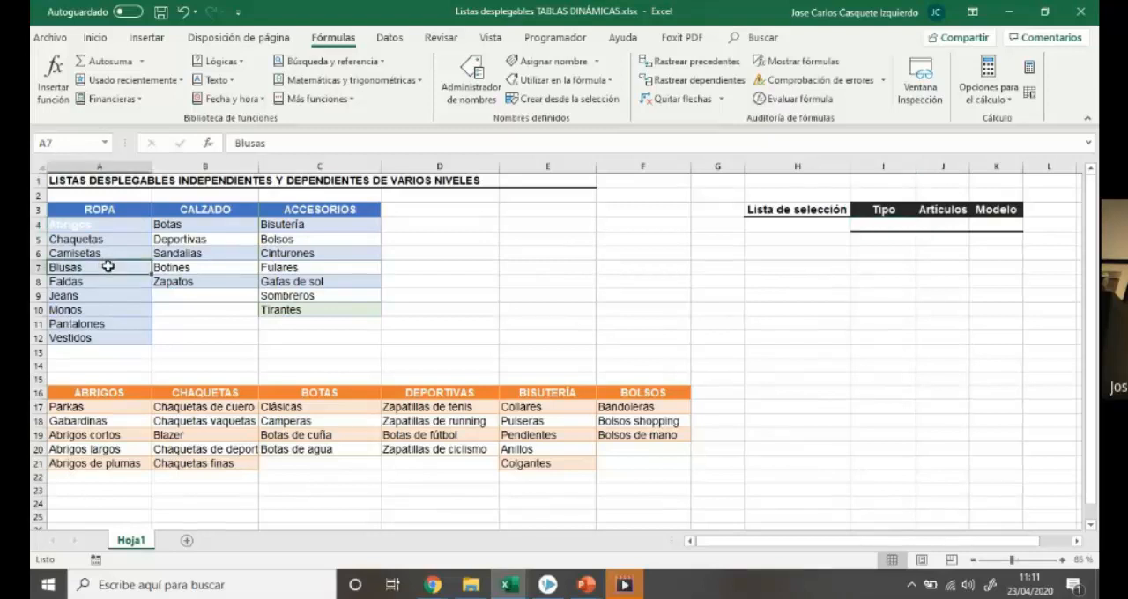
pyautogui.click(217, 257)
pyautogui.click(320, 254)
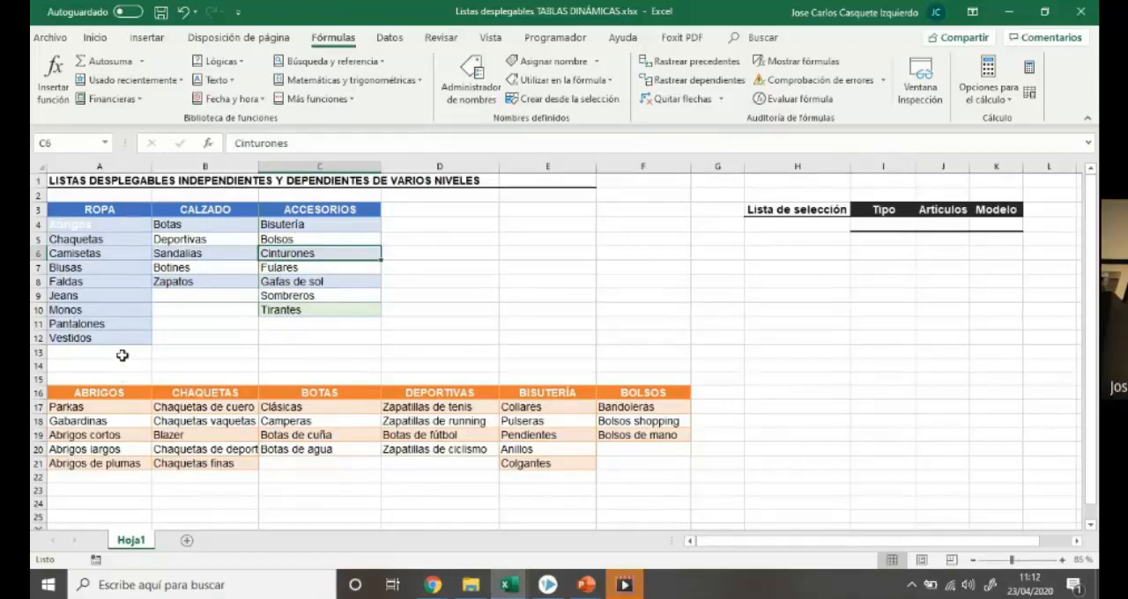
pyautogui.click(114, 281)
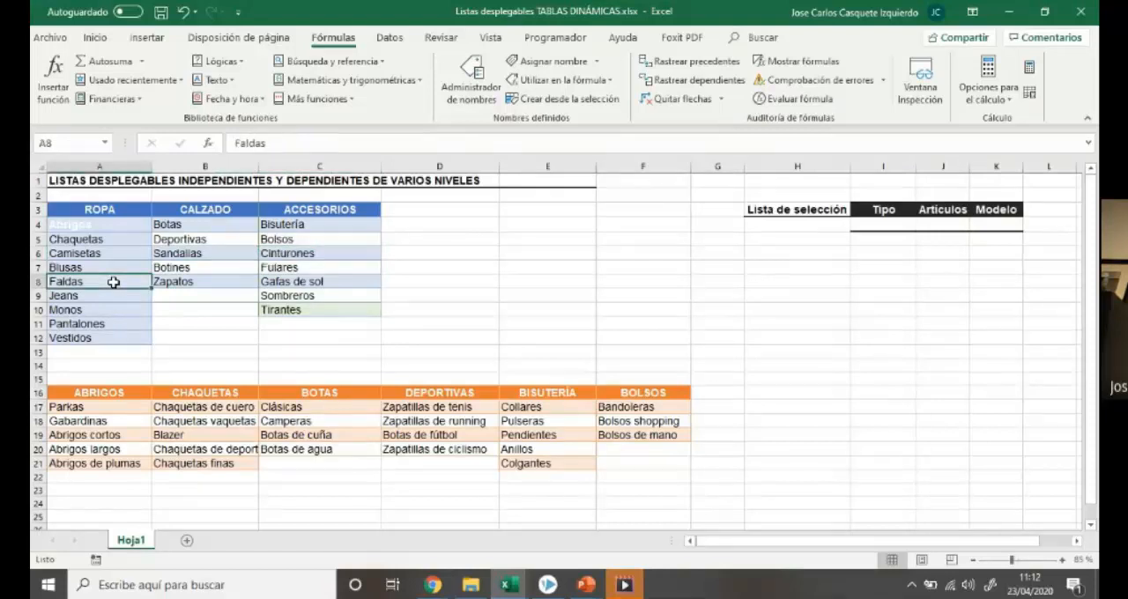
pyautogui.hotkey('ctrl', 't')
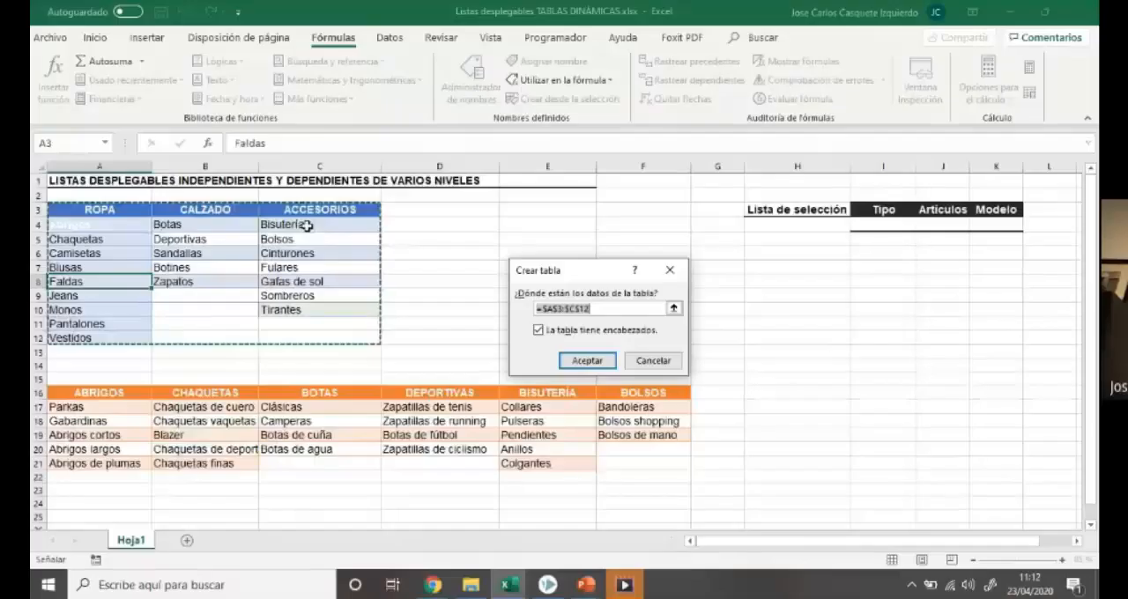
pyautogui.click(668, 360)
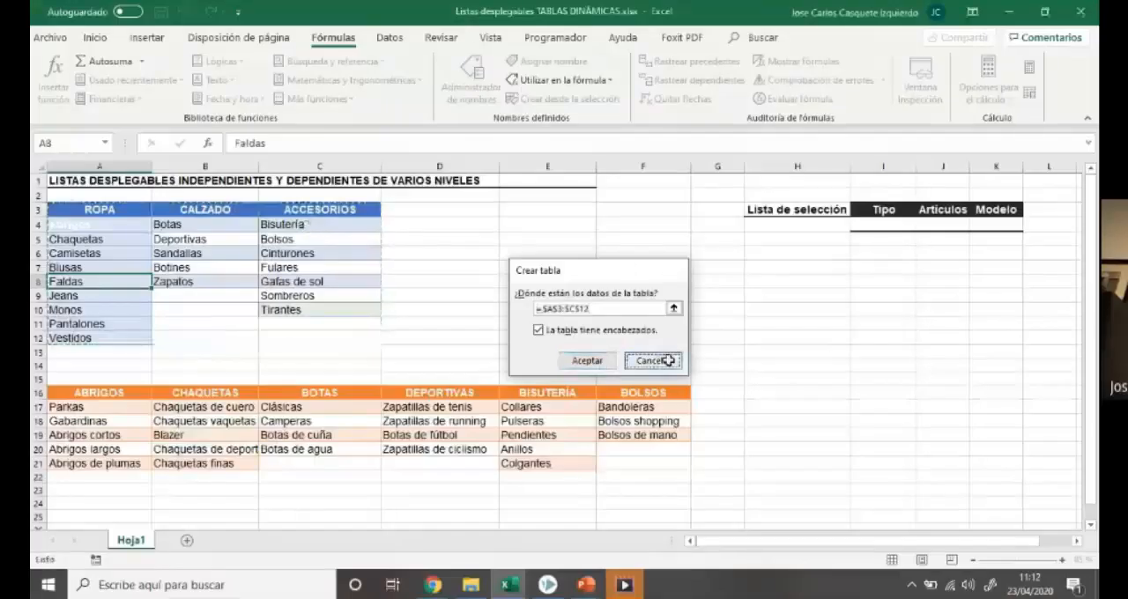
pyautogui.click(507, 313)
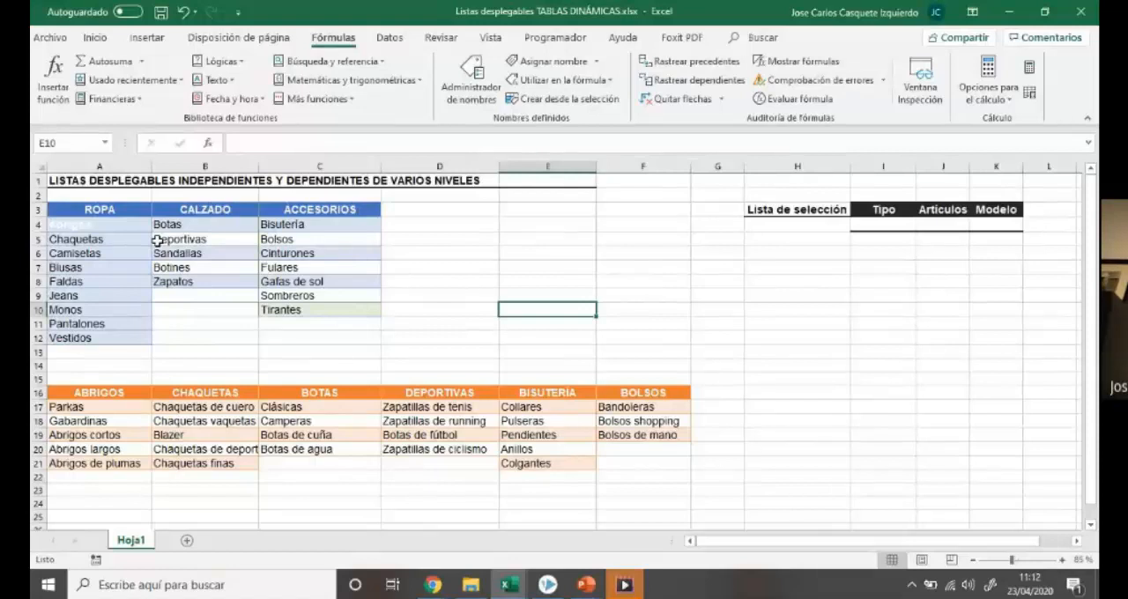
# Convert the ROPA list in A3:A12 into its own table with headers and open its table name for editing
pyautogui.moveTo(128, 212); pyautogui.dragTo(139, 337)
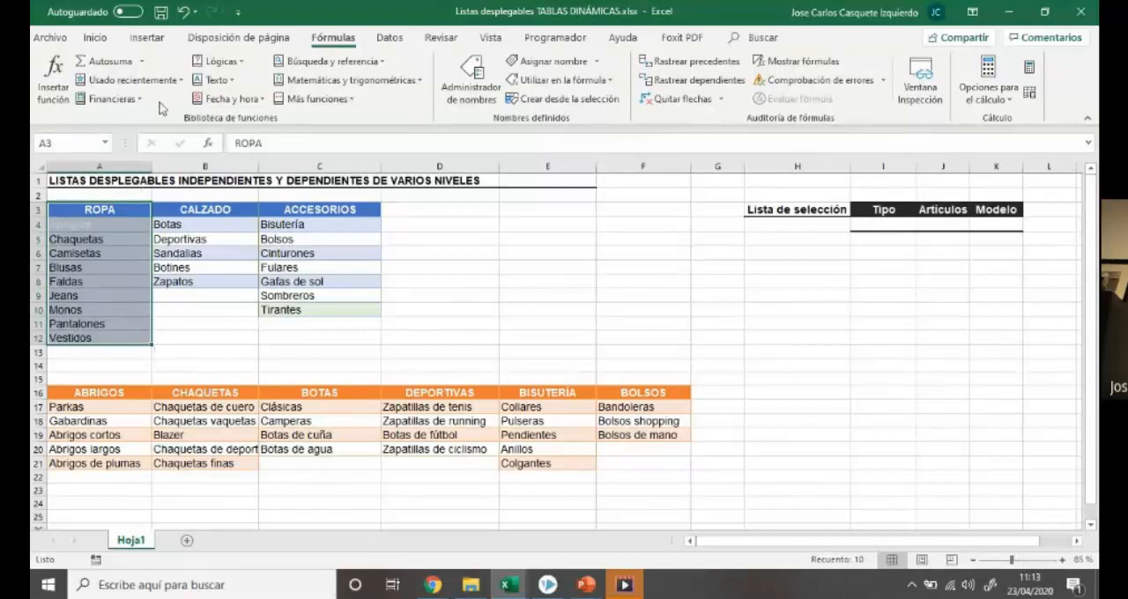
pyautogui.click(147, 37)
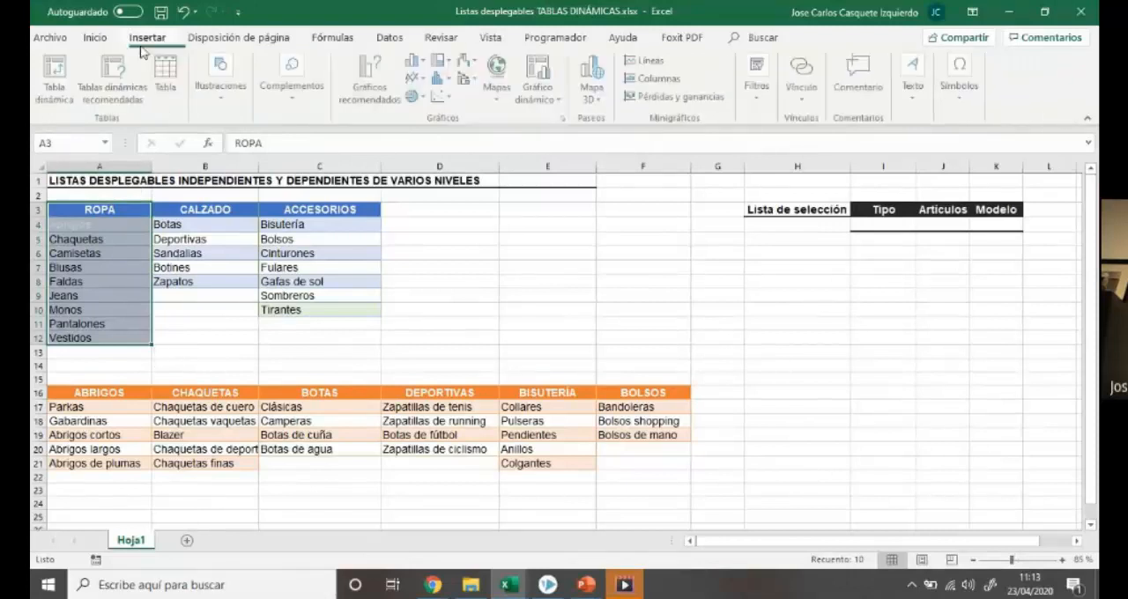
pyautogui.click(168, 86)
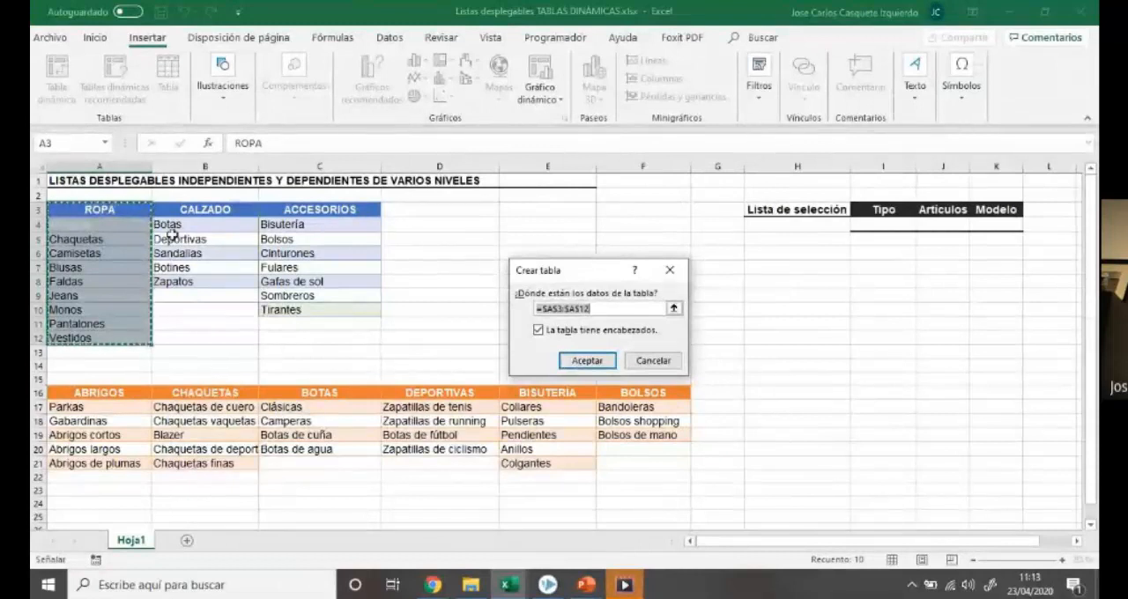
pyautogui.click(538, 333)
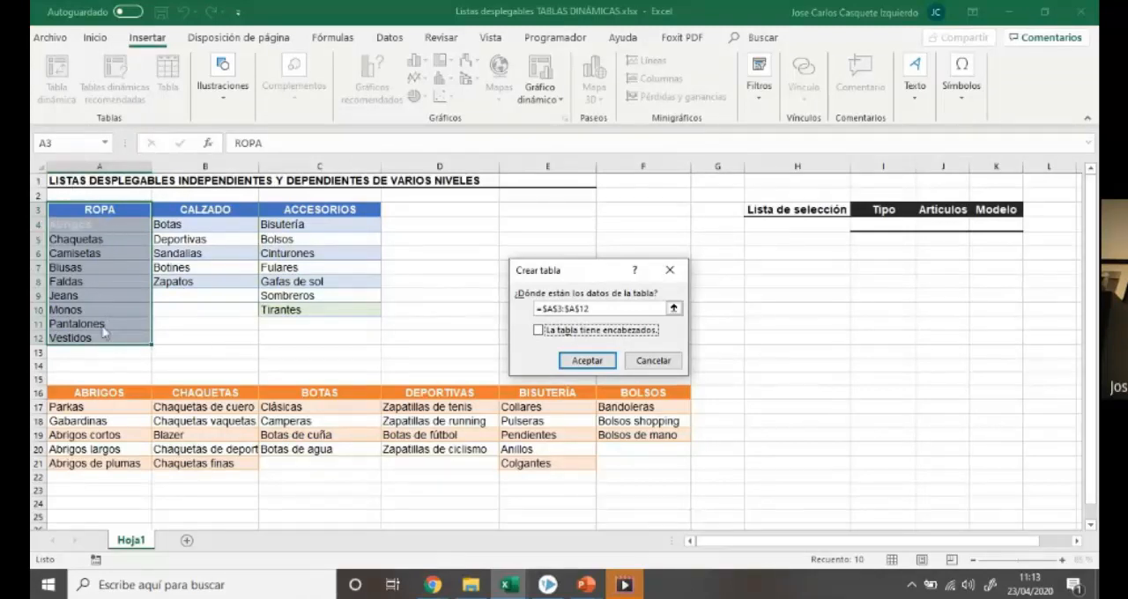
pyautogui.click(538, 331)
pyautogui.click(586, 360)
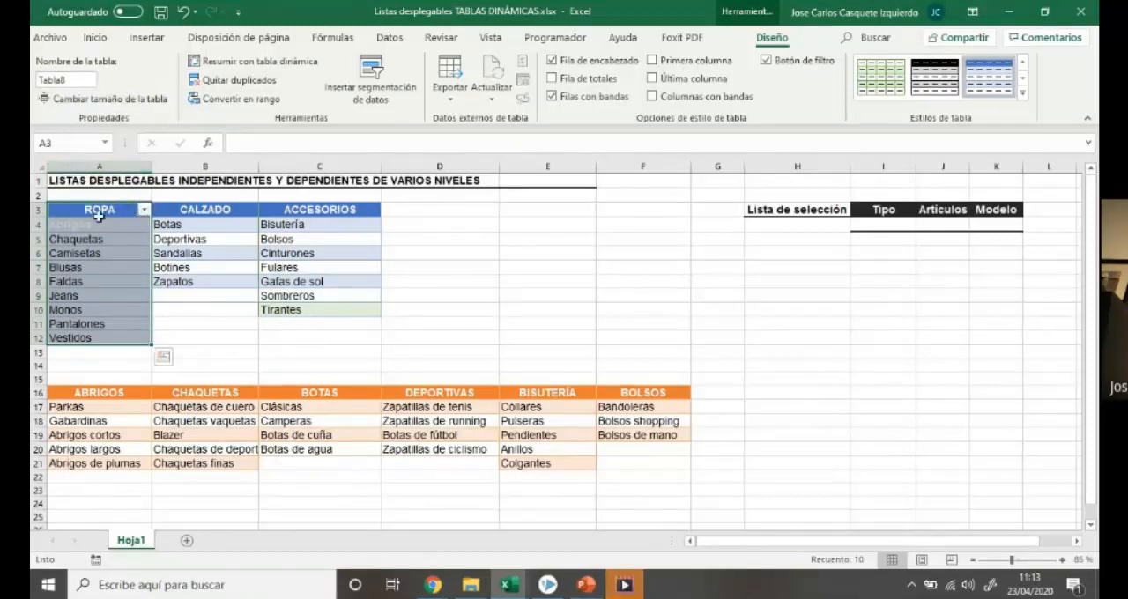
pyautogui.click(73, 80)
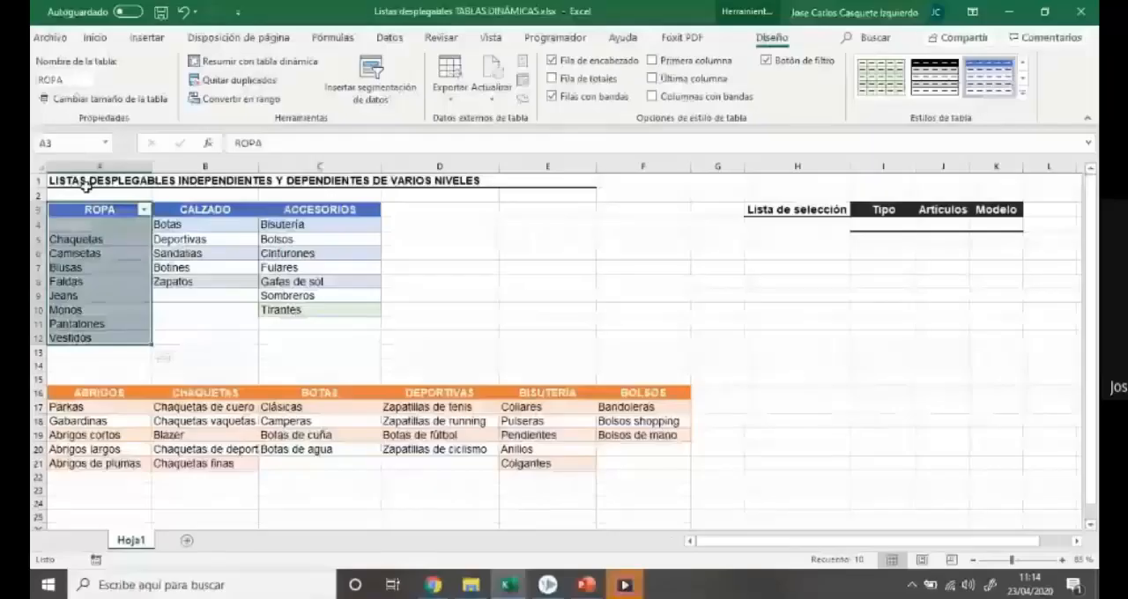
# Convert the CALZADO list in B3:B8 into a table with headers and name it CALZADO
pyautogui.moveTo(205, 210); pyautogui.dragTo(201, 280)
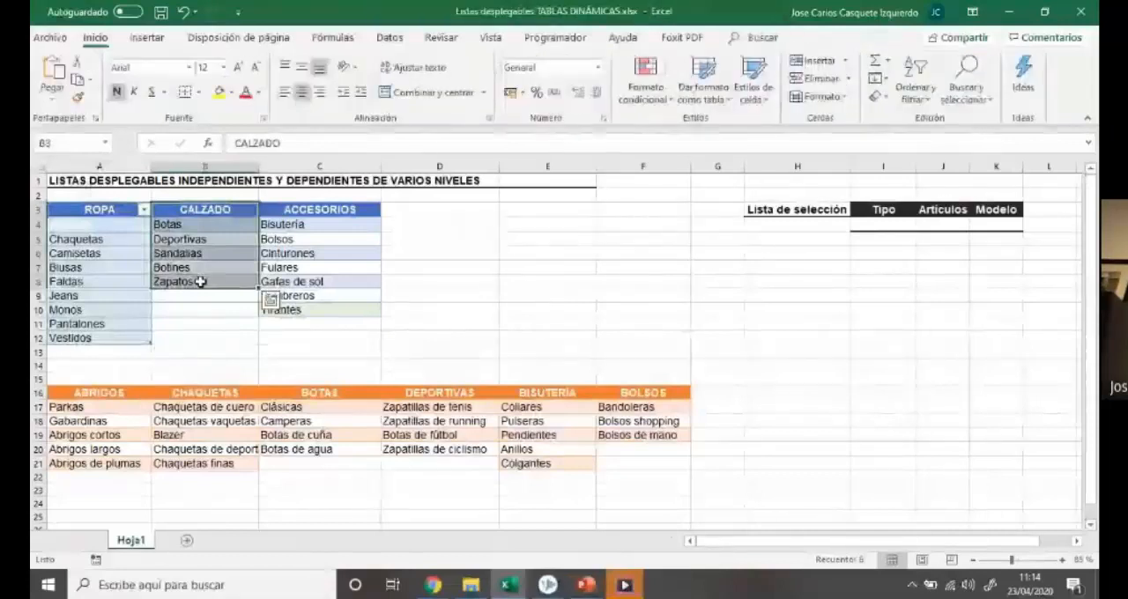
pyautogui.hotkey('ctrl', 't')
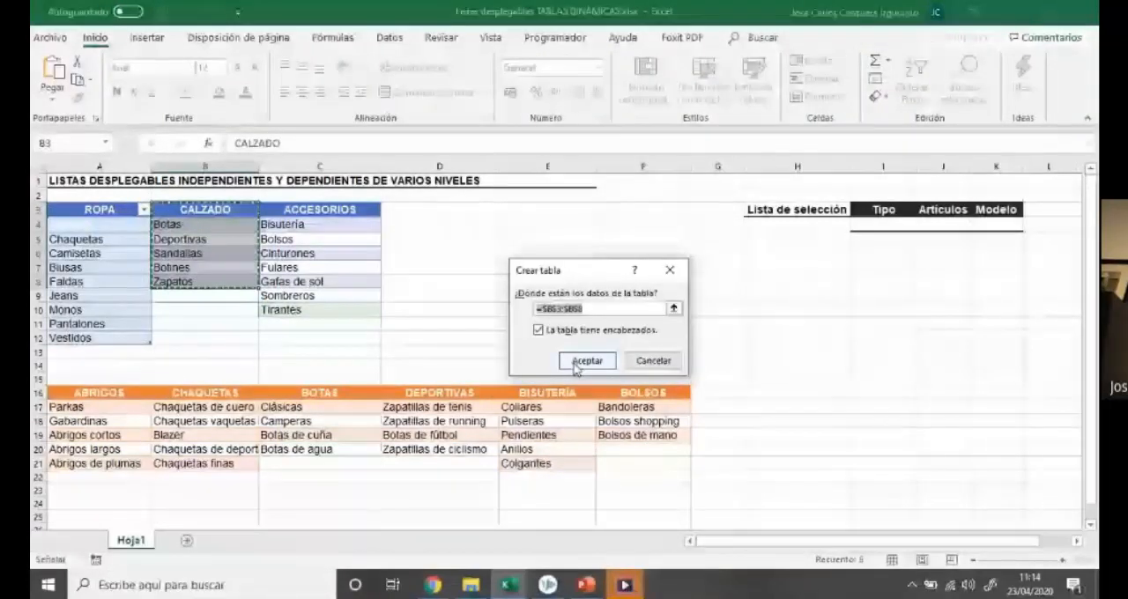
pyautogui.click(586, 361)
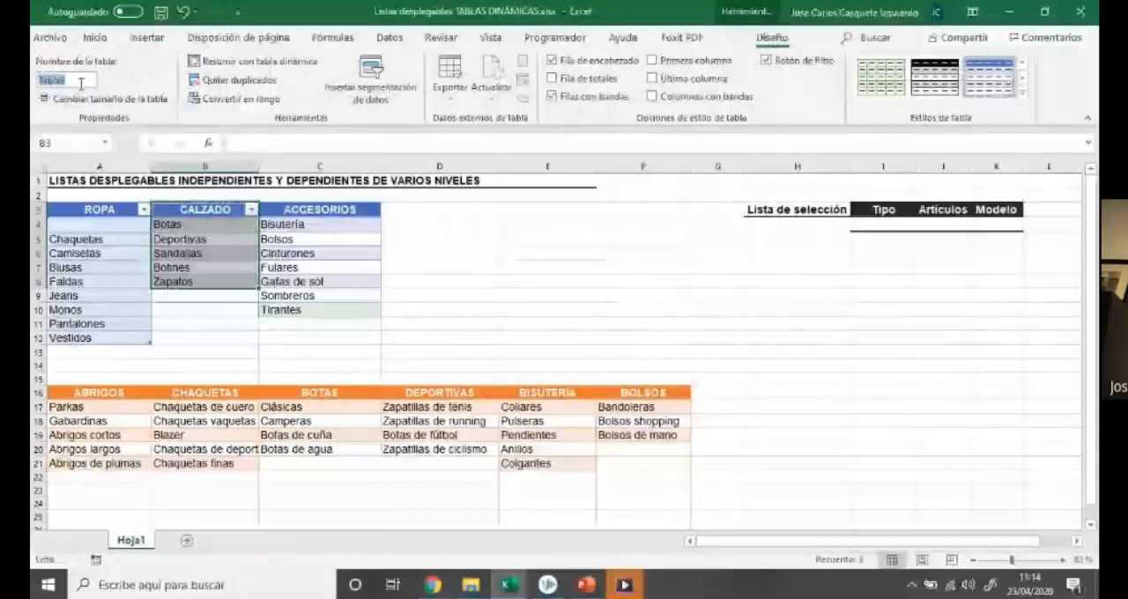
pyautogui.write('CALZADO')
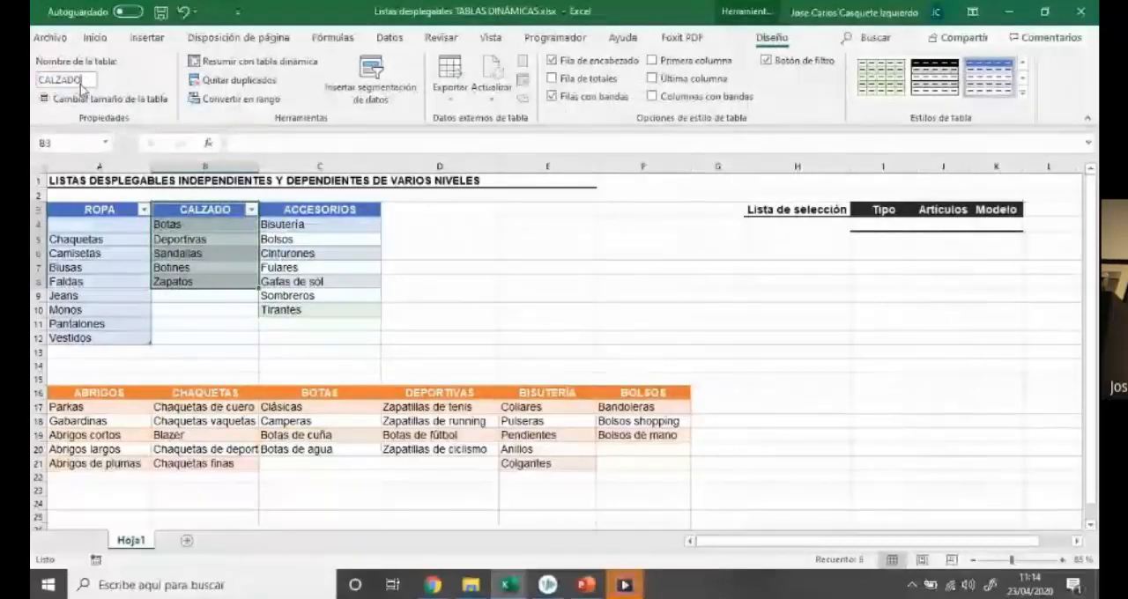
# Convert the ACCESORIOS list in C3:C10 into a table with headers and name it ACCESOSORIOS
pyautogui.press('Return')
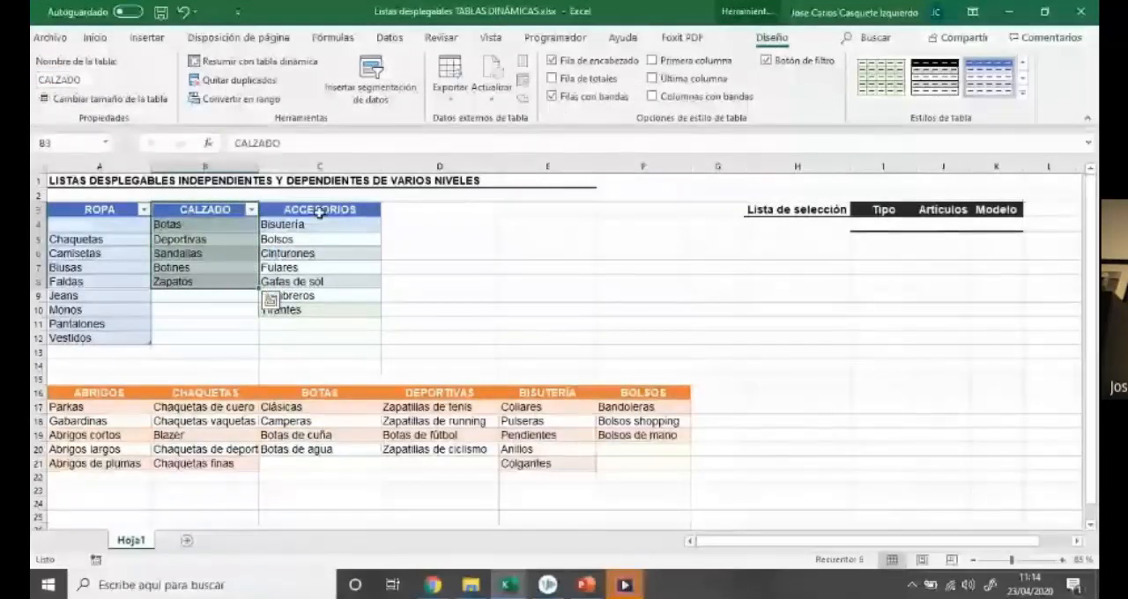
pyautogui.moveTo(319, 212); pyautogui.dragTo(328, 312)
pyautogui.hotkey('ctrl', 't')
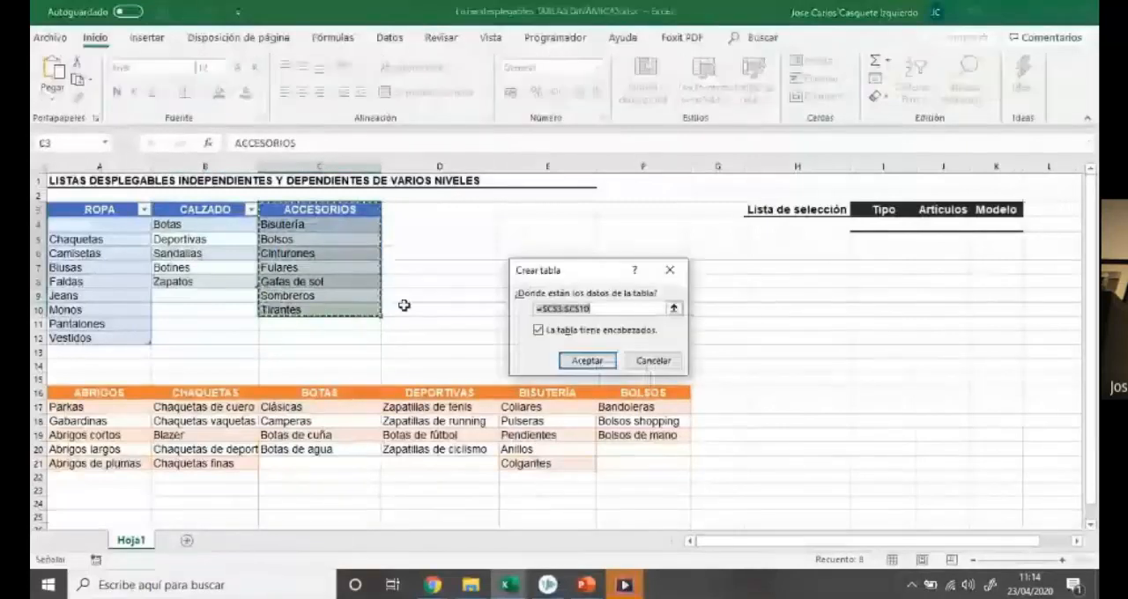
pyautogui.click(582, 361)
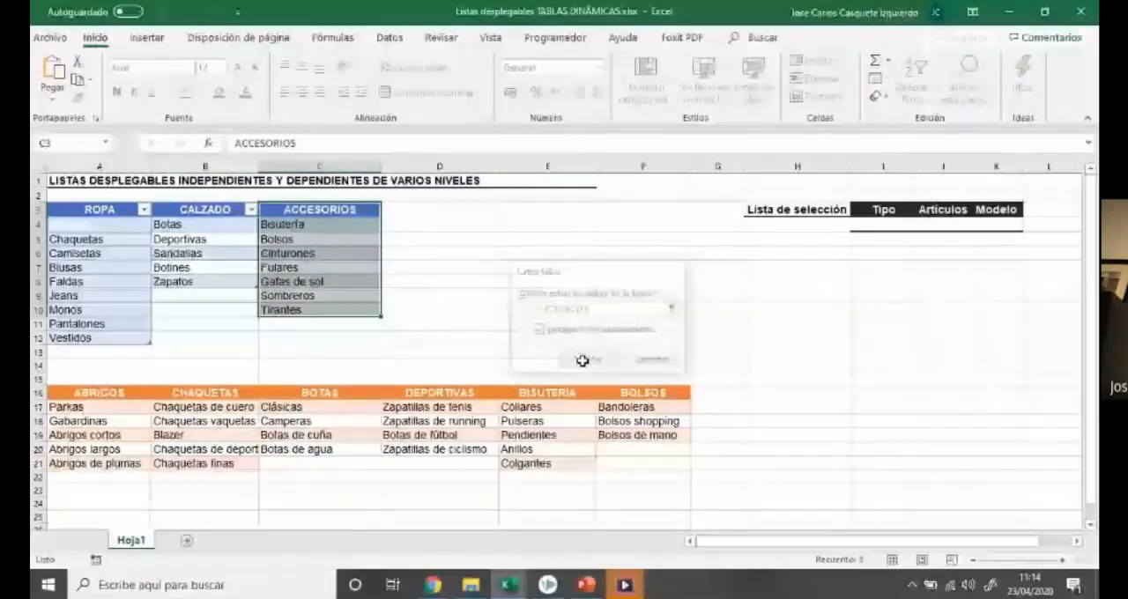
pyautogui.click(92, 80)
pyautogui.write('ACCESOSRIO')
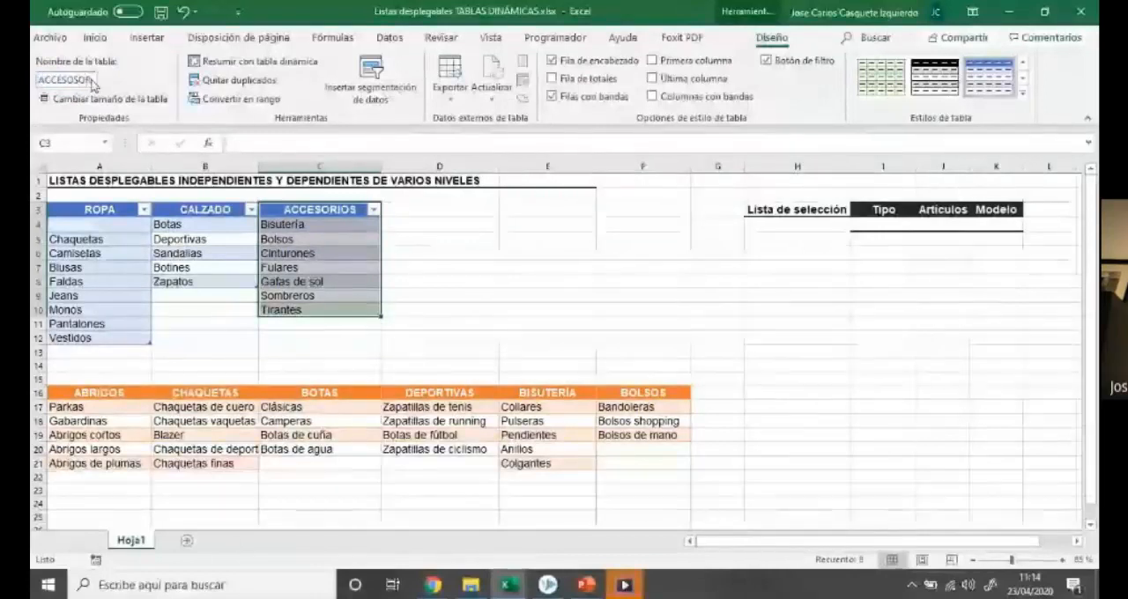
pyautogui.press('BackSpace')
pyautogui.press('BackSpace')
pyautogui.press('BackSpace')
pyautogui.write('ORIOS')
pyautogui.press('Return')
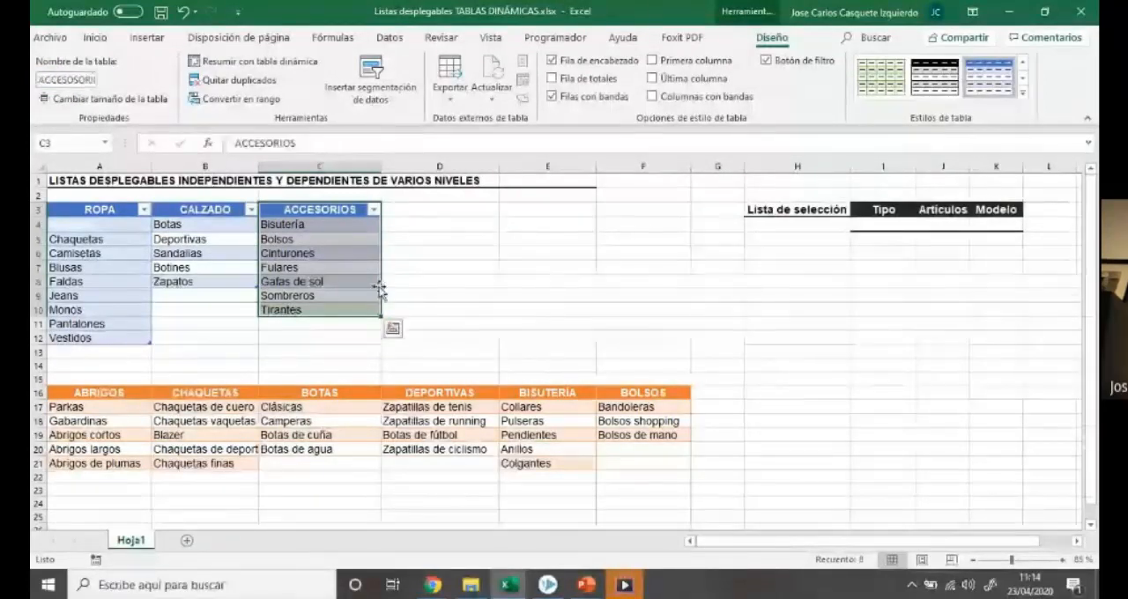
pyautogui.click(445, 307)
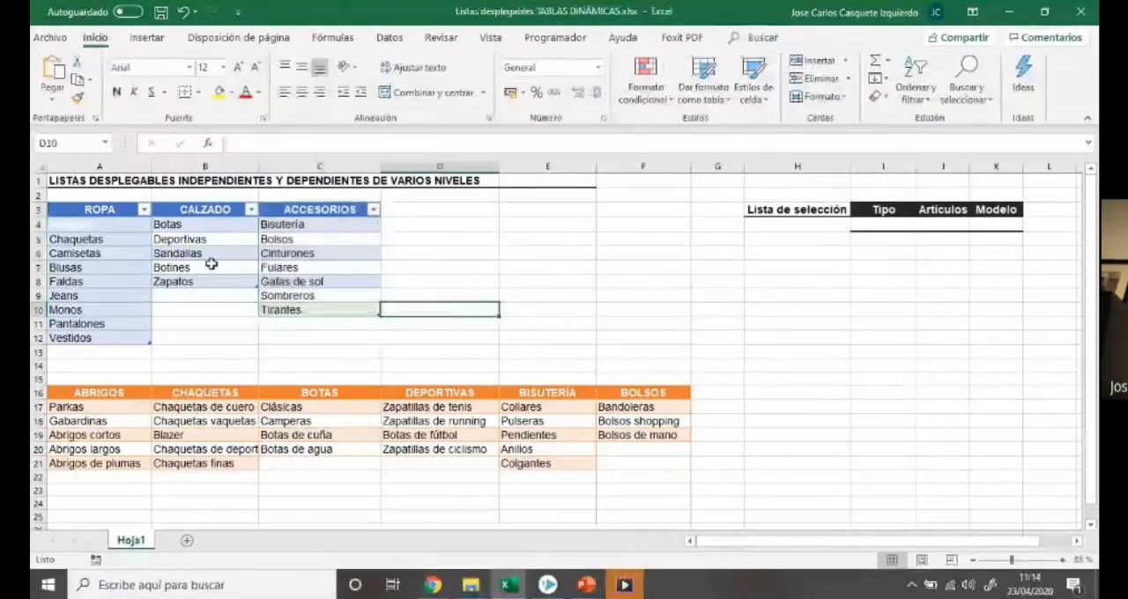
# Start a data validation rule for cell J4 under Artículos that allows a Lista
pyautogui.click(943, 226)
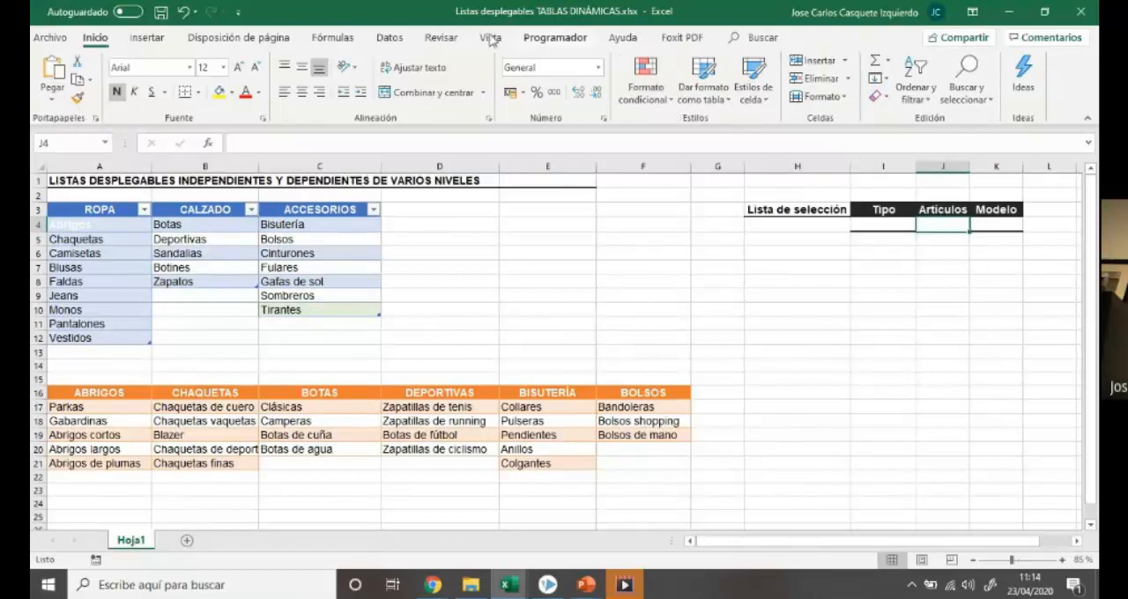
pyautogui.click(390, 38)
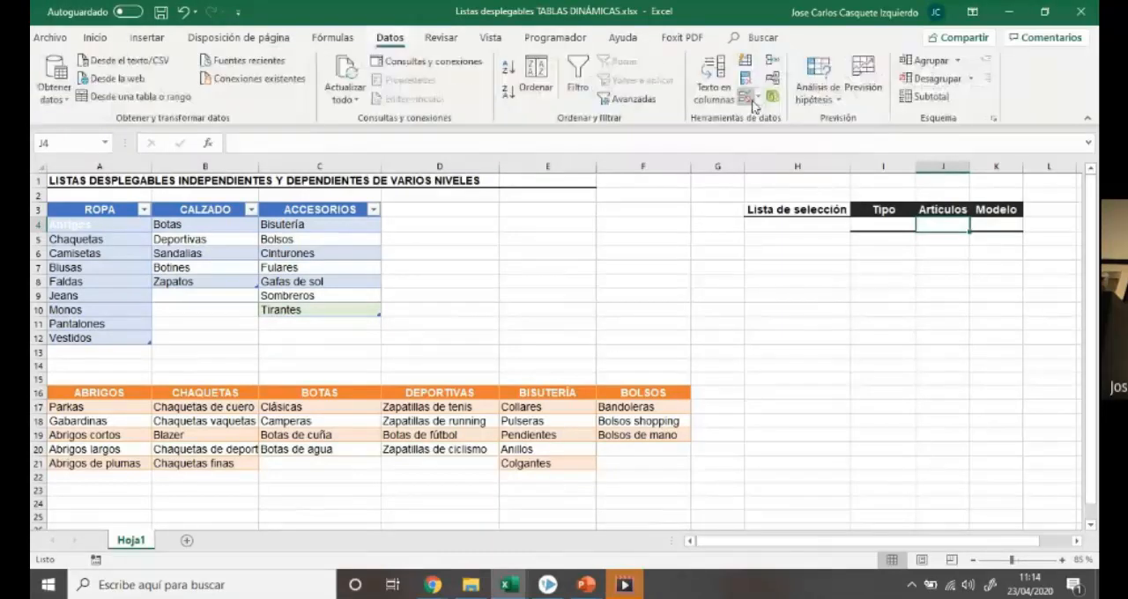
pyautogui.click(754, 99)
pyautogui.click(780, 113)
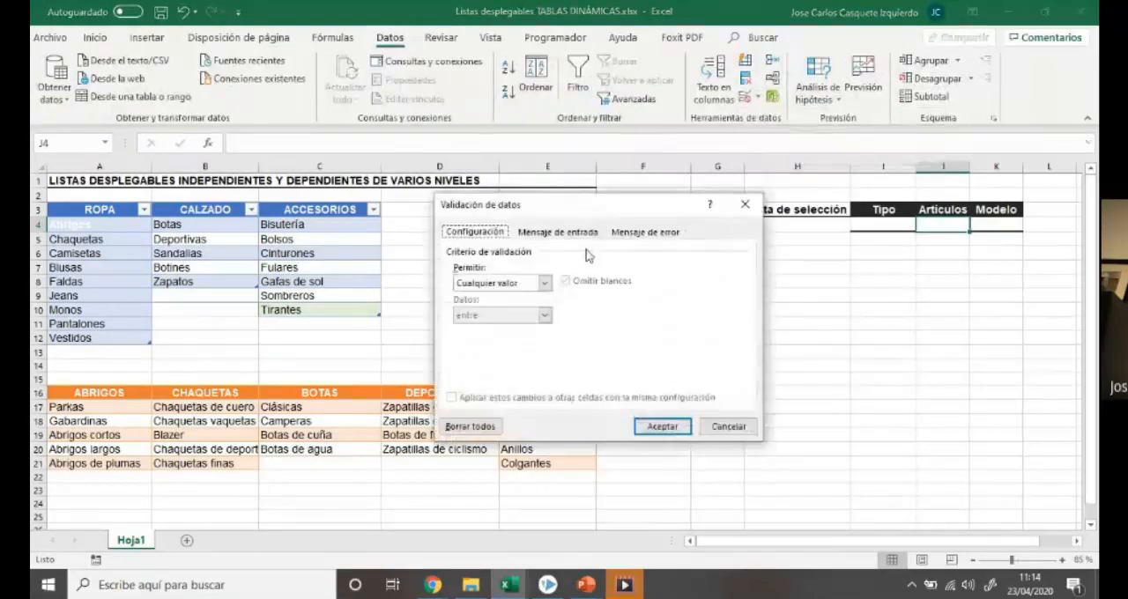
pyautogui.click(520, 283)
pyautogui.click(515, 331)
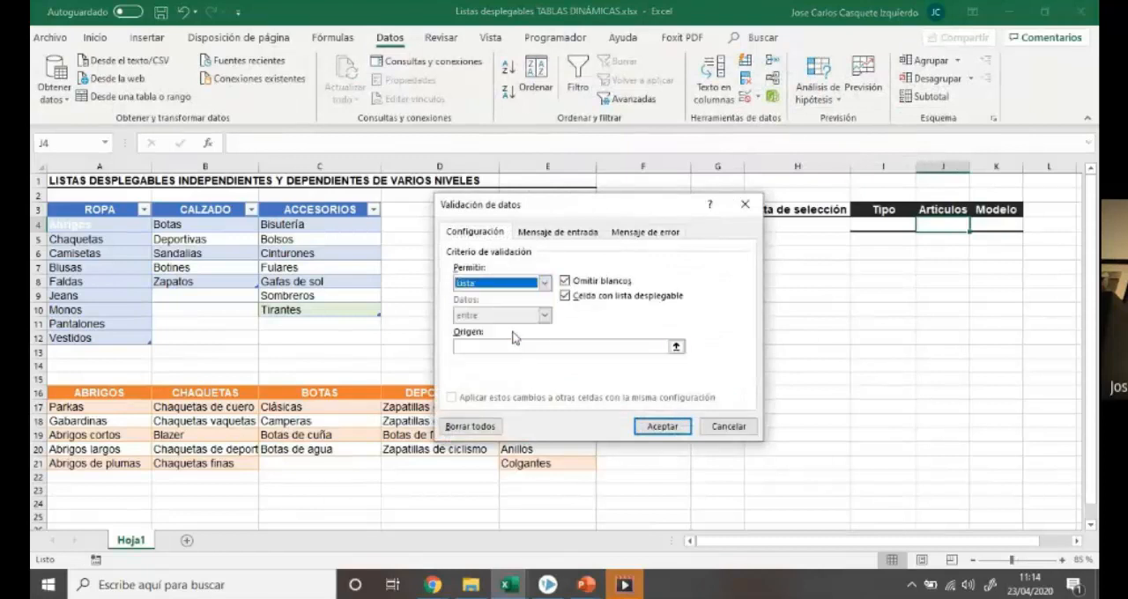
pyautogui.click(516, 346)
pyautogui.moveTo(590, 217); pyautogui.dragTo(613, 271)
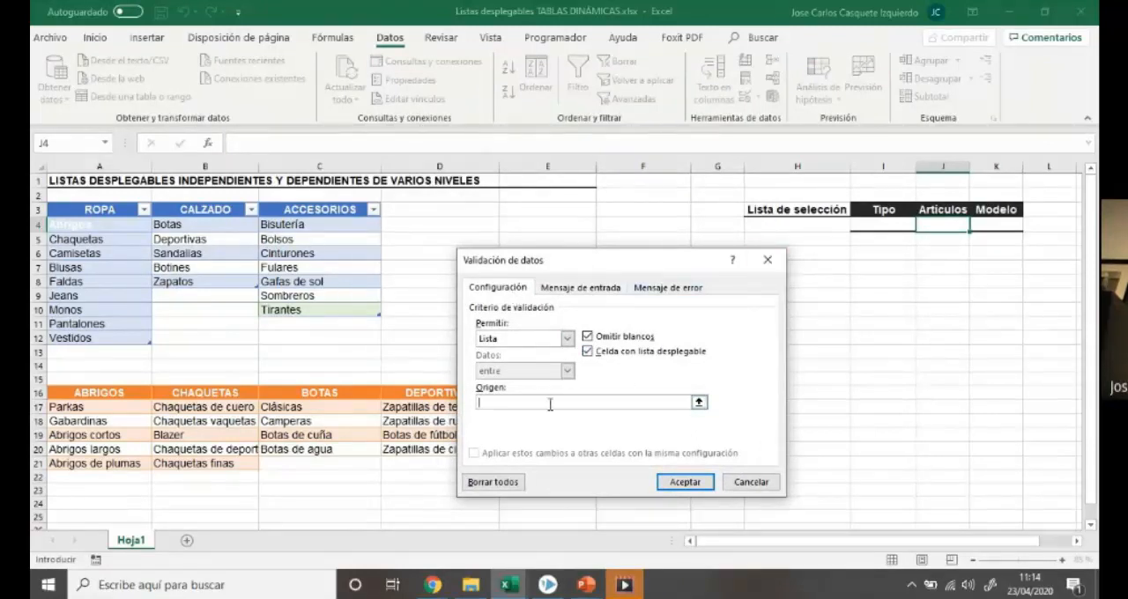
# Set the validation source to =INDIRECTO($I$4) and accept the rule despite the empty Tipo cell
pyautogui.write('=INDIRECTO(')
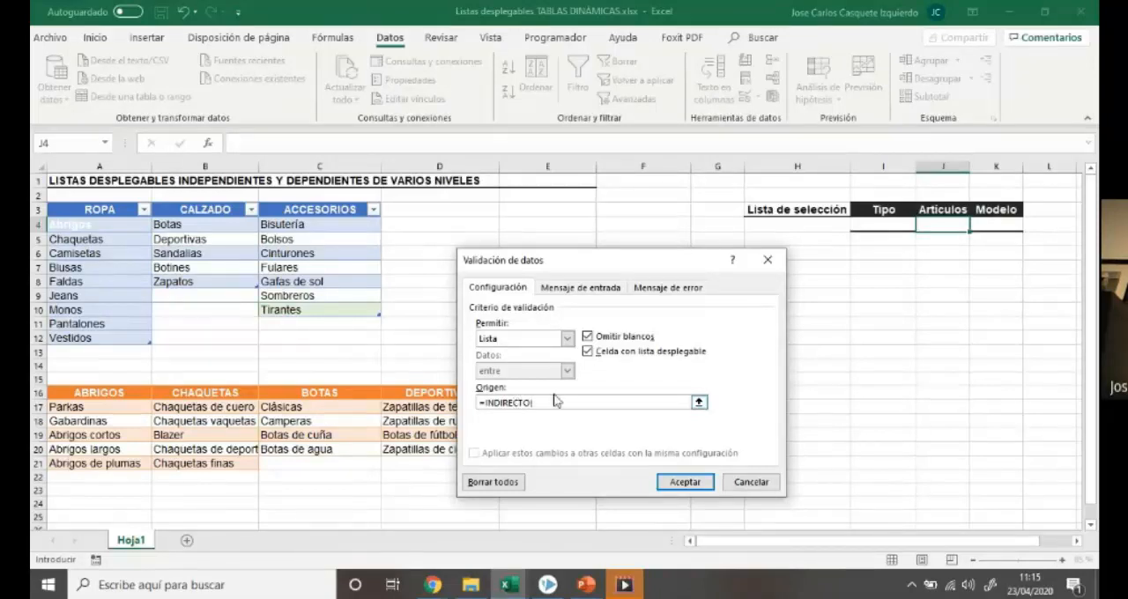
pyautogui.click(882, 226)
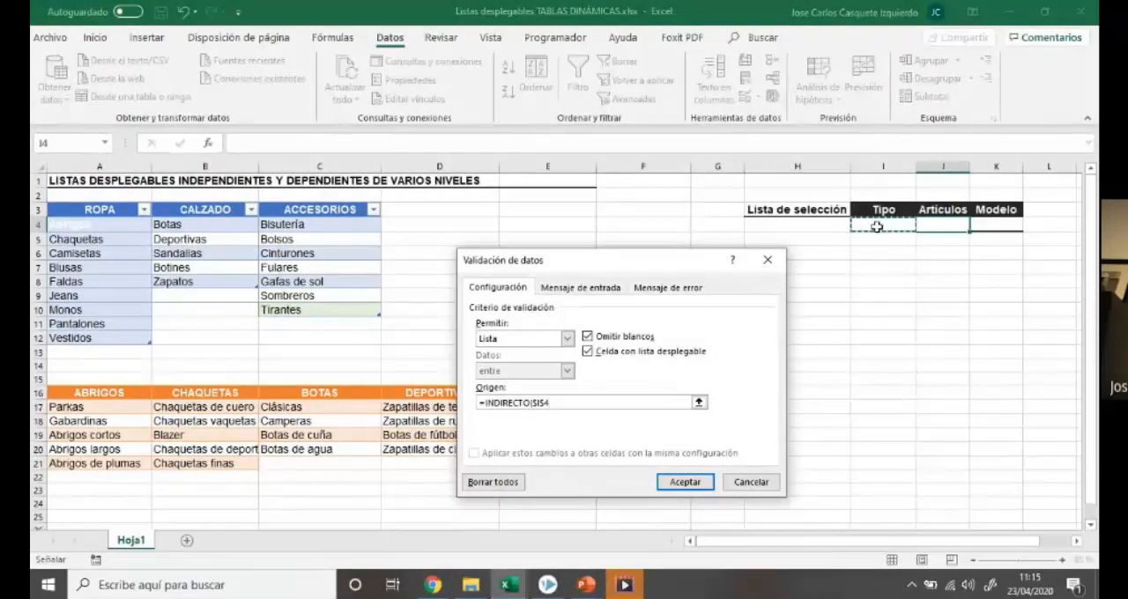
pyautogui.write(')')
pyautogui.press('Return')
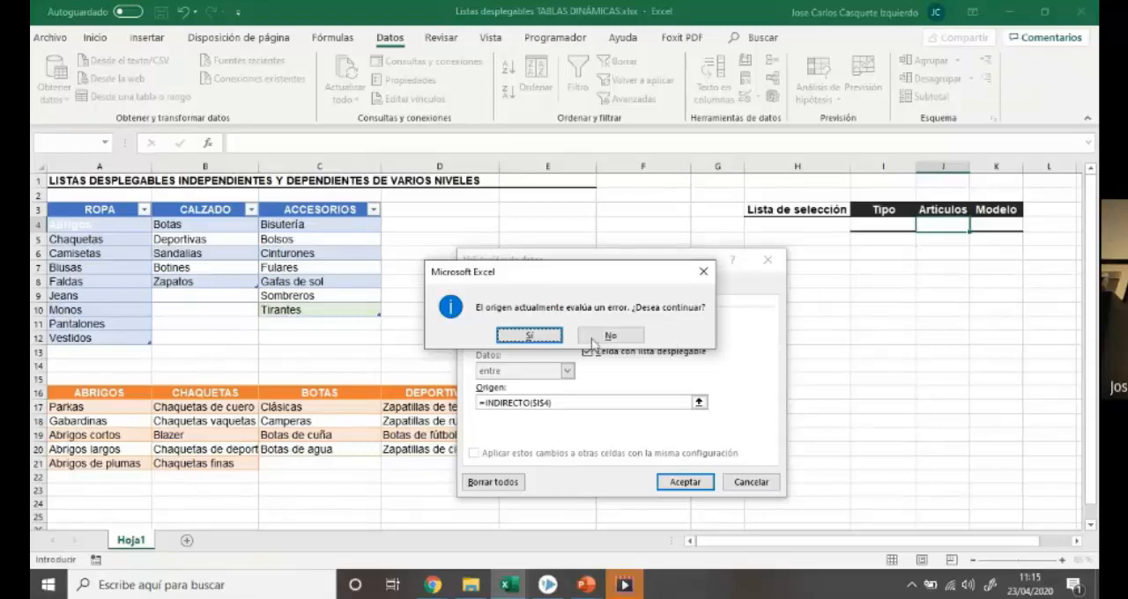
pyautogui.click(506, 335)
# Choose ROPA in cell I4 and open the dependent list in J4 to check its clothing items
pyautogui.click(923, 224)
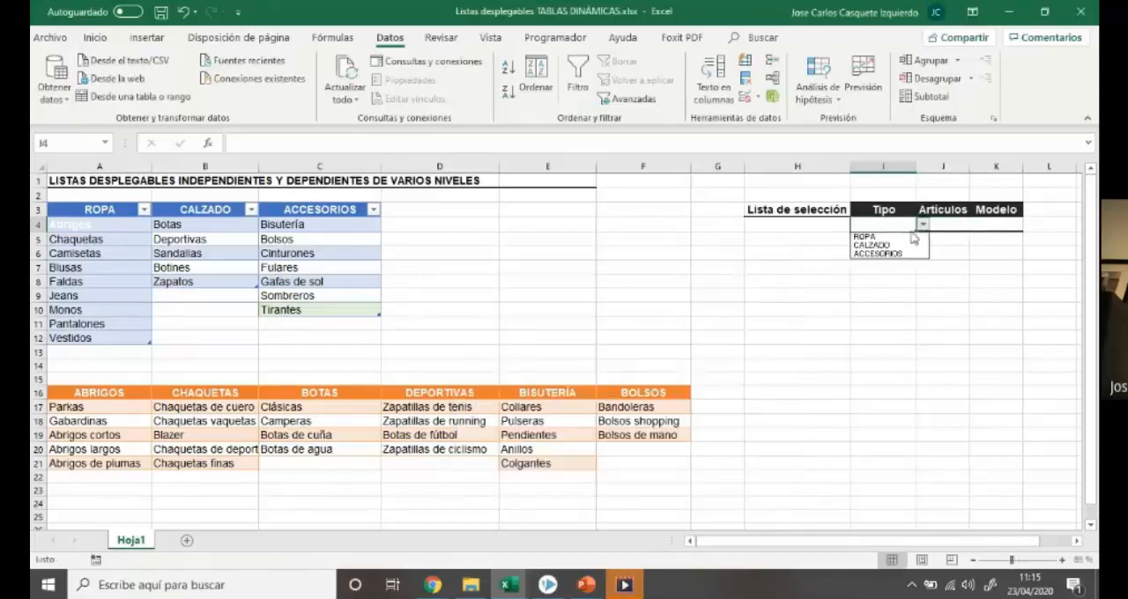
pyautogui.click(868, 234)
pyautogui.click(943, 223)
pyautogui.click(975, 225)
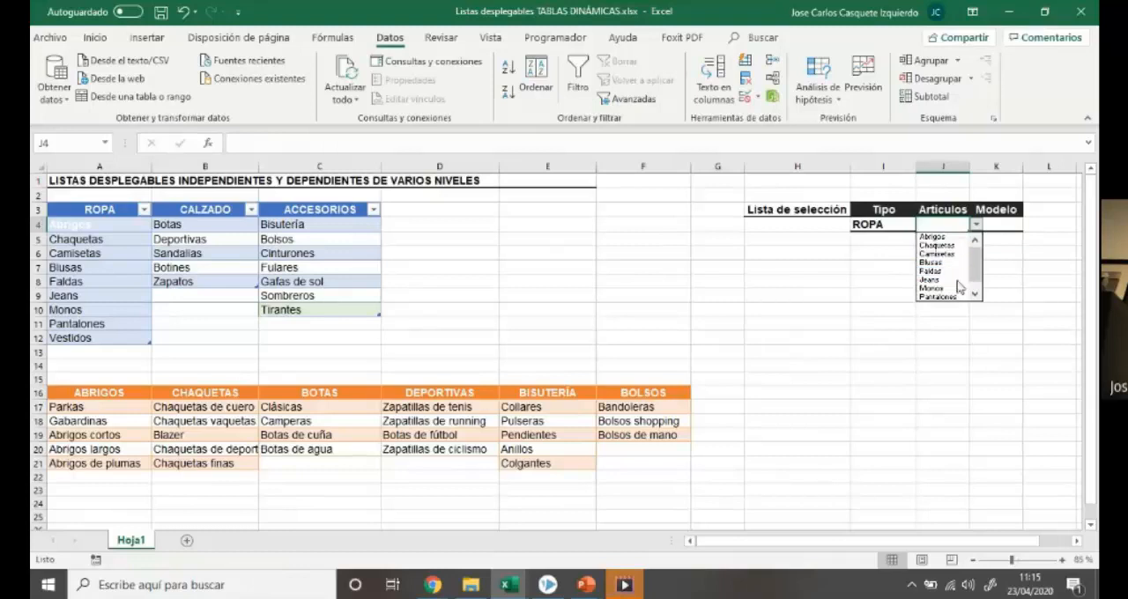
# Switch the Tipo in I4 to CALZADO and choose Botines from the dependent list in J4
pyautogui.click(905, 224)
pyautogui.click(923, 225)
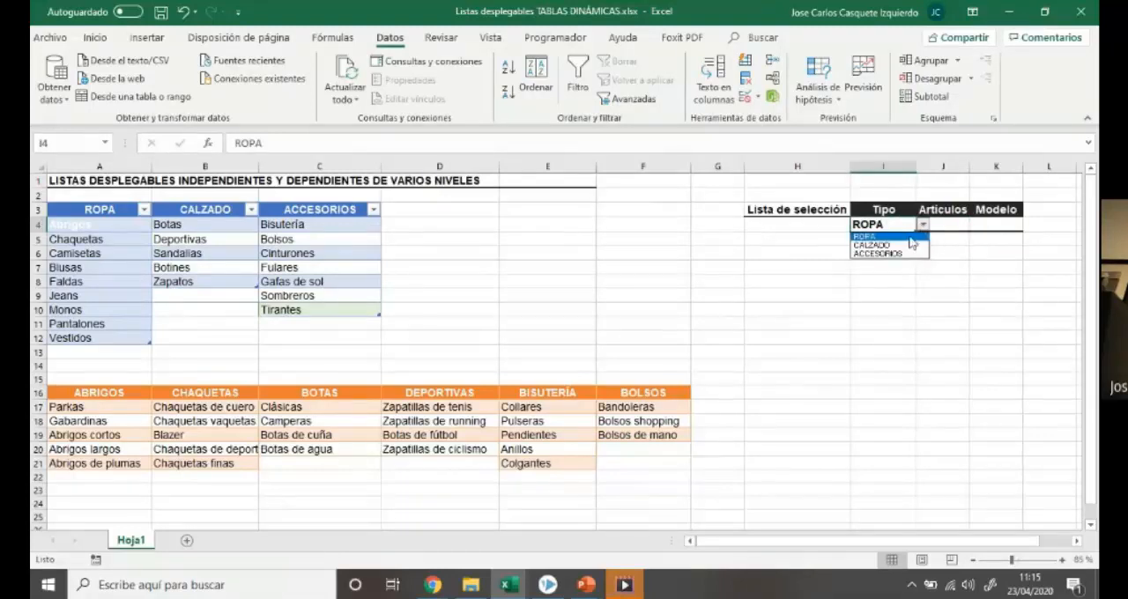
pyautogui.click(877, 245)
pyautogui.click(943, 225)
pyautogui.click(975, 225)
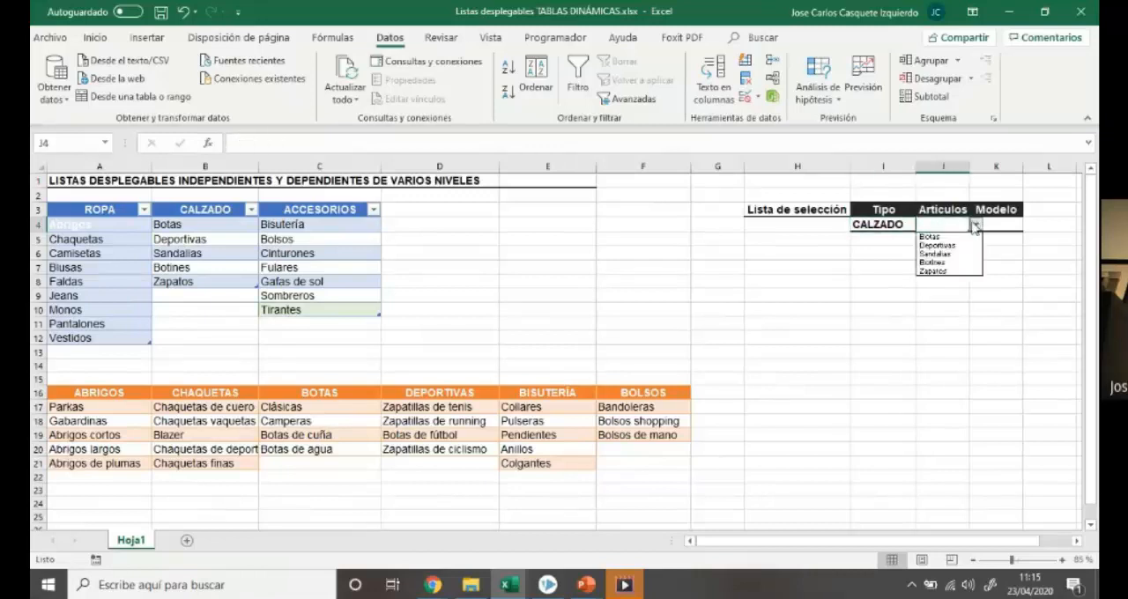
pyautogui.click(951, 263)
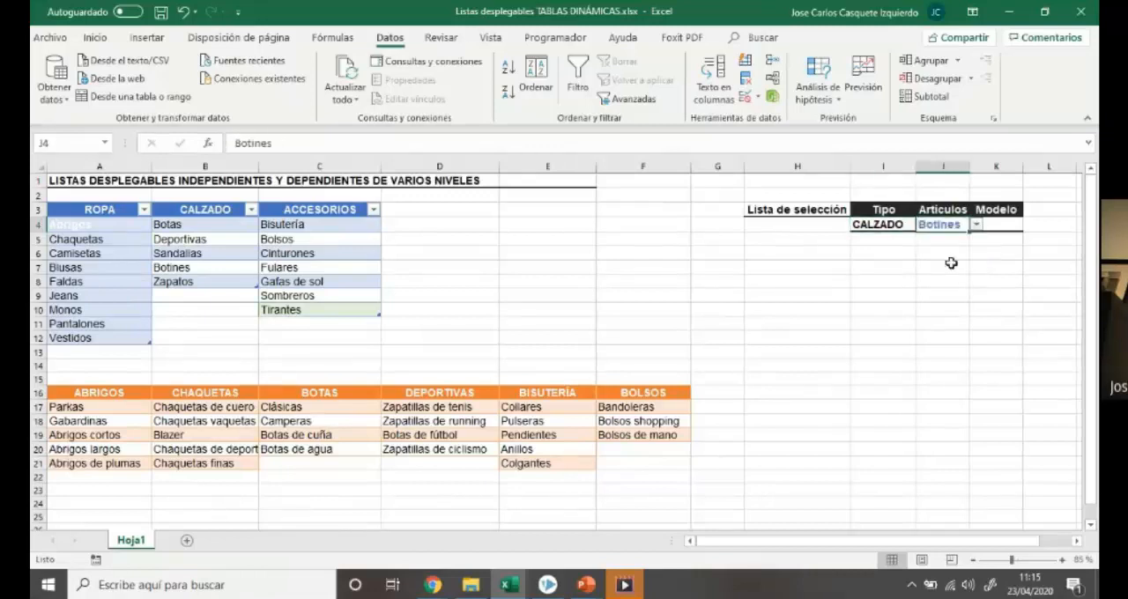
# Switch the Tipo in I4 to ACCESORIOS and try to open the dependent list in J4
pyautogui.click(897, 224)
pyautogui.click(923, 226)
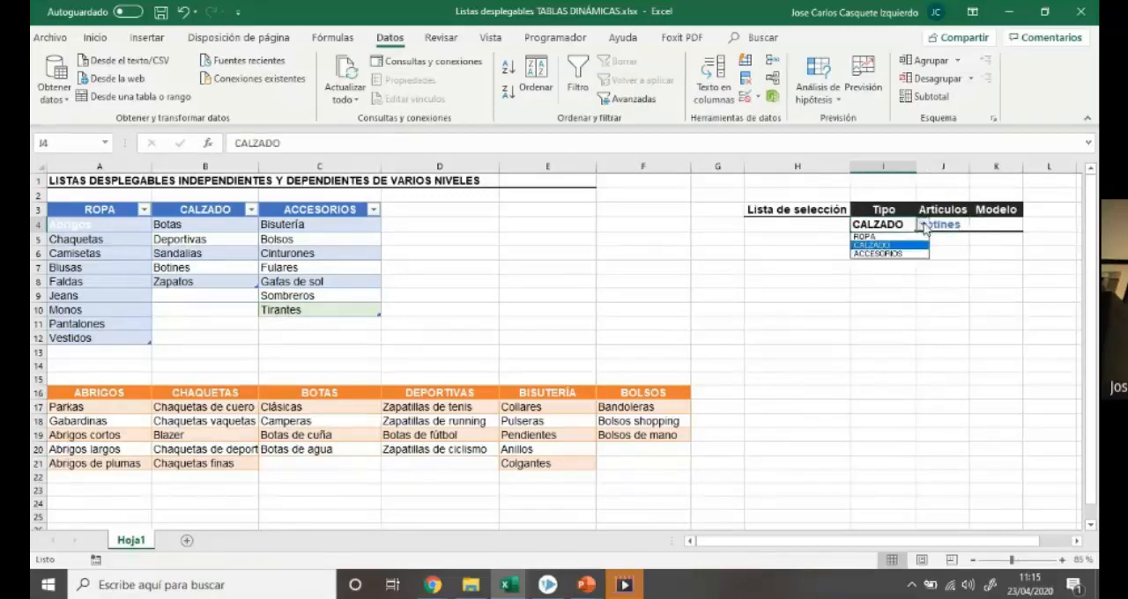
pyautogui.click(917, 254)
pyautogui.click(945, 227)
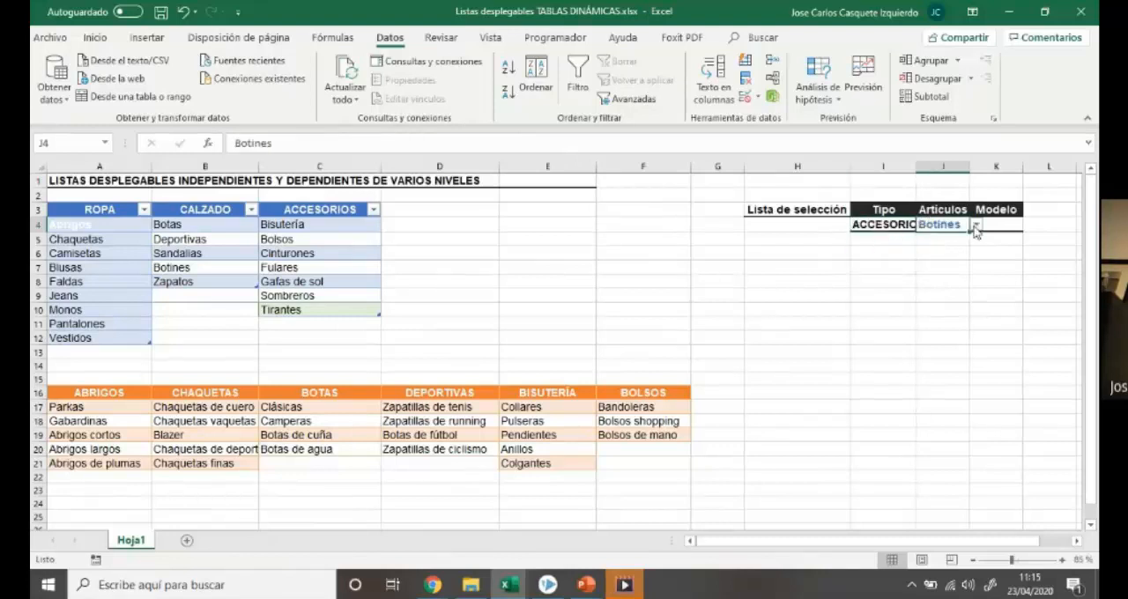
pyautogui.click(896, 226)
pyautogui.click(923, 226)
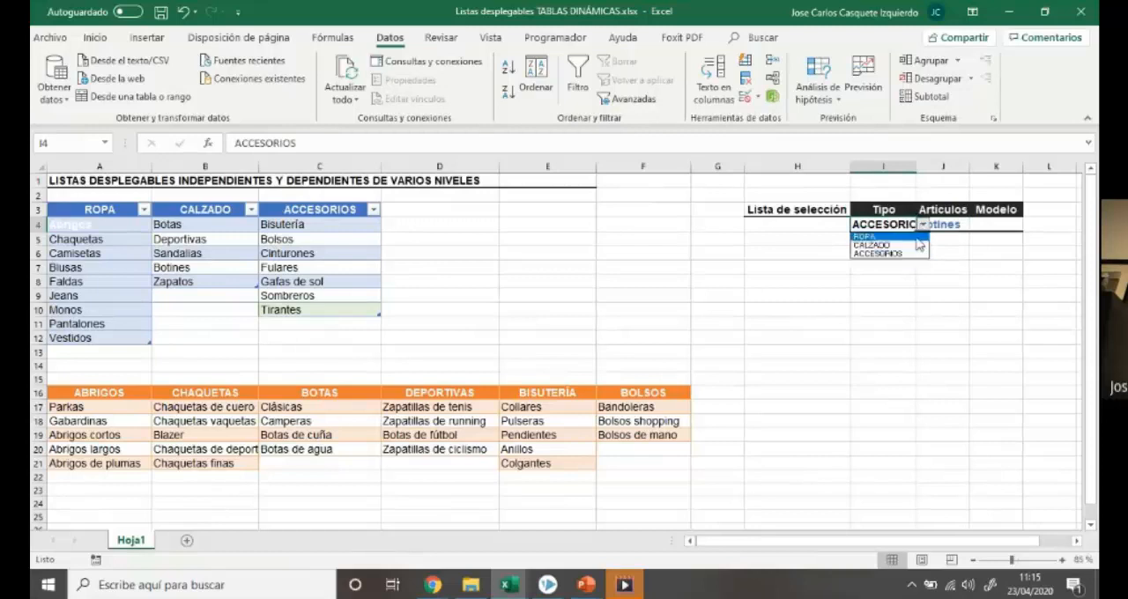
pyautogui.click(923, 226)
pyautogui.click(943, 226)
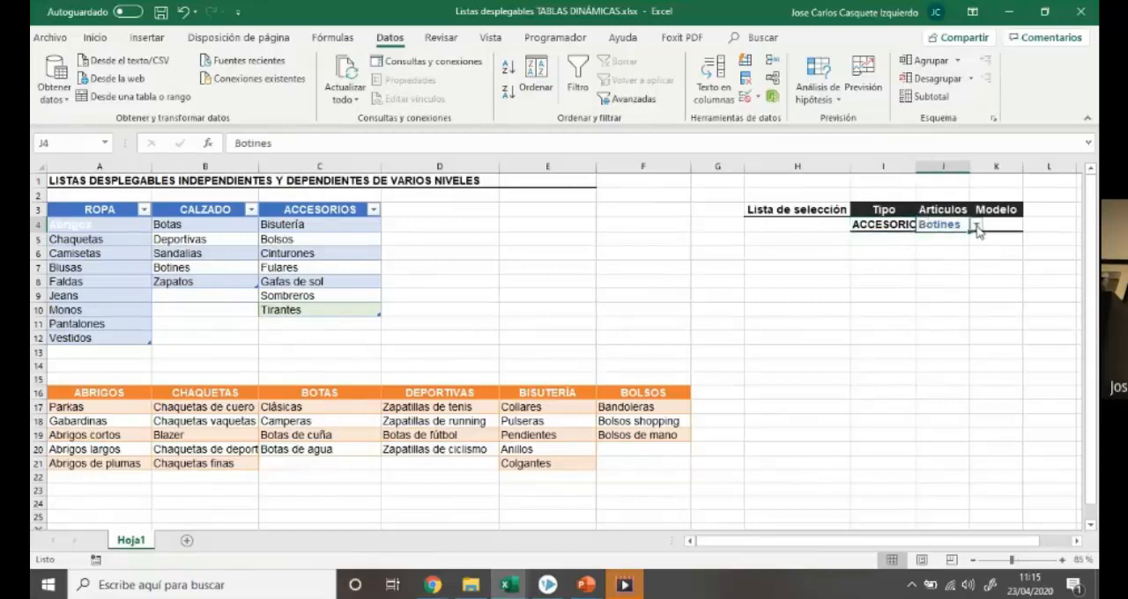
pyautogui.click(802, 270)
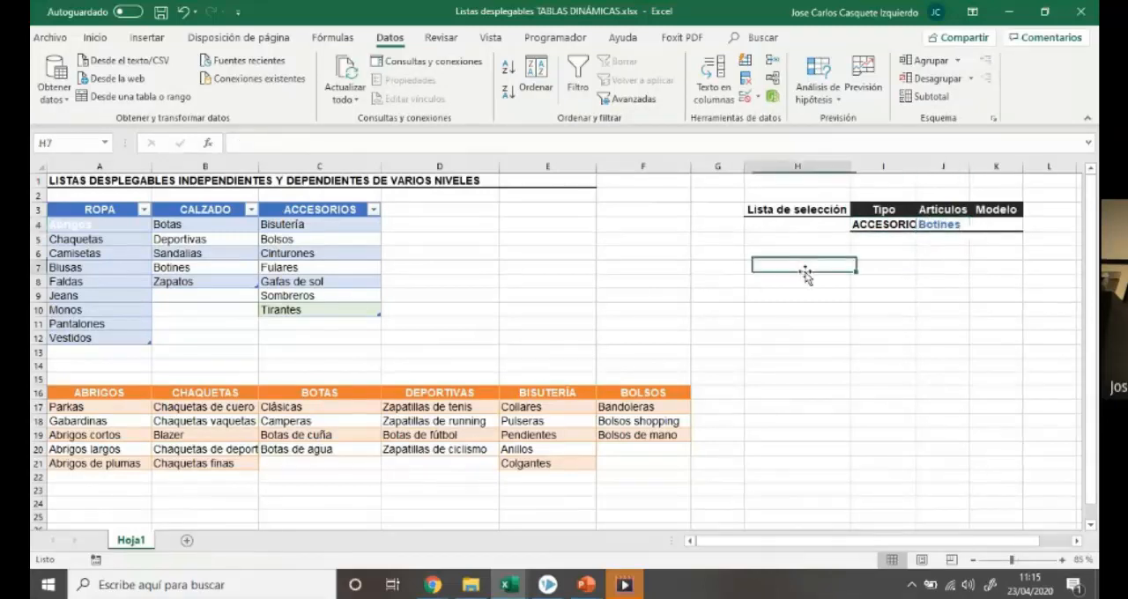
pyautogui.click(927, 229)
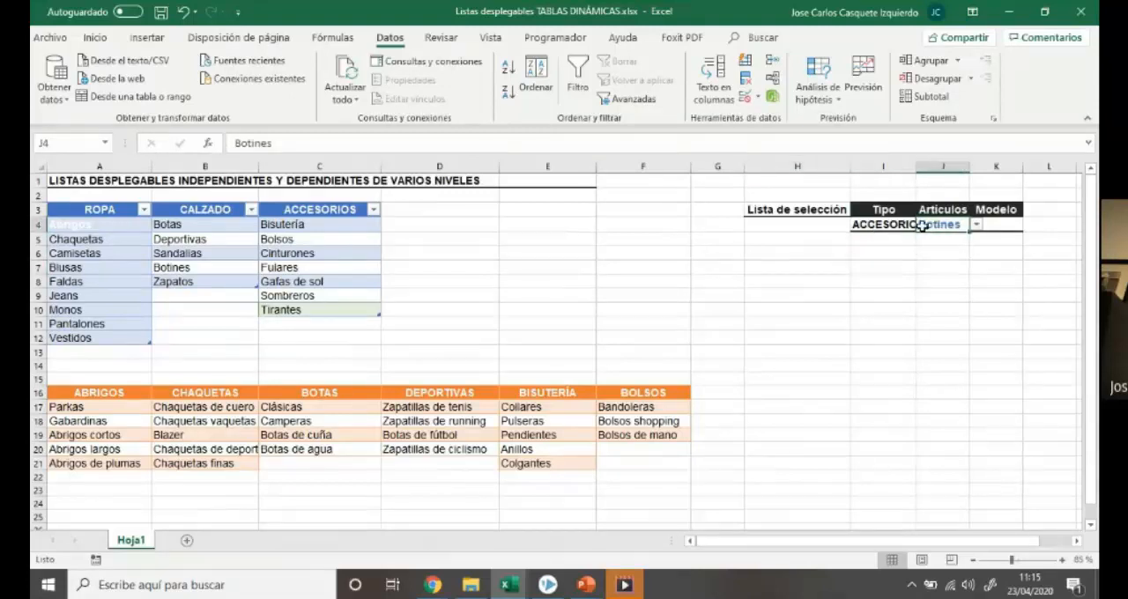
# Correct the misspelled table name ACCESOSORIOS to ACCESORIOS in the name manager
pyautogui.click(334, 38)
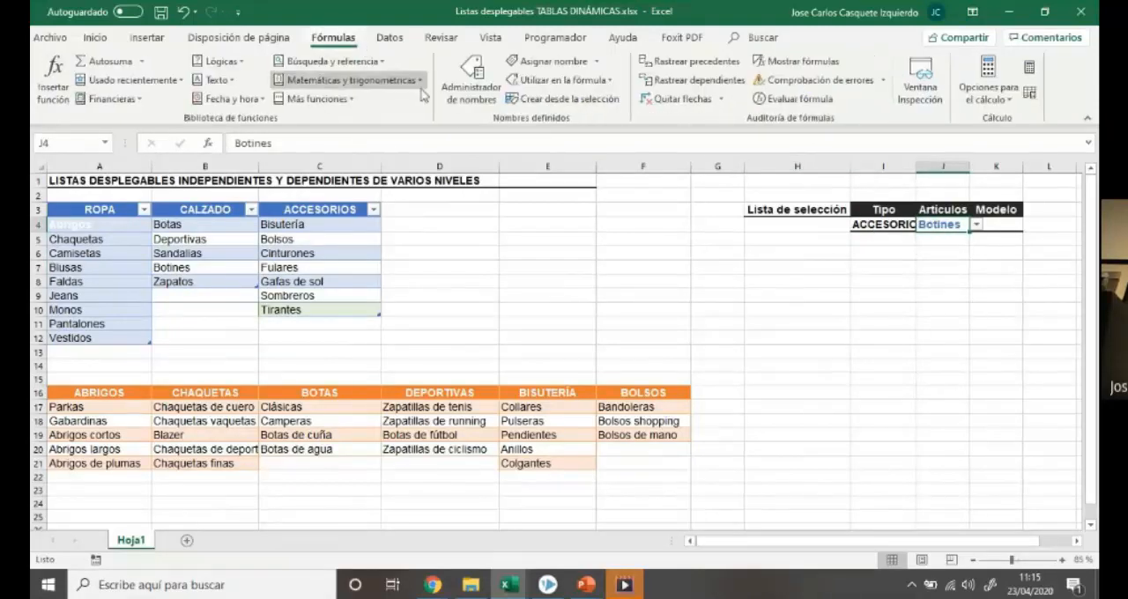
pyautogui.click(473, 84)
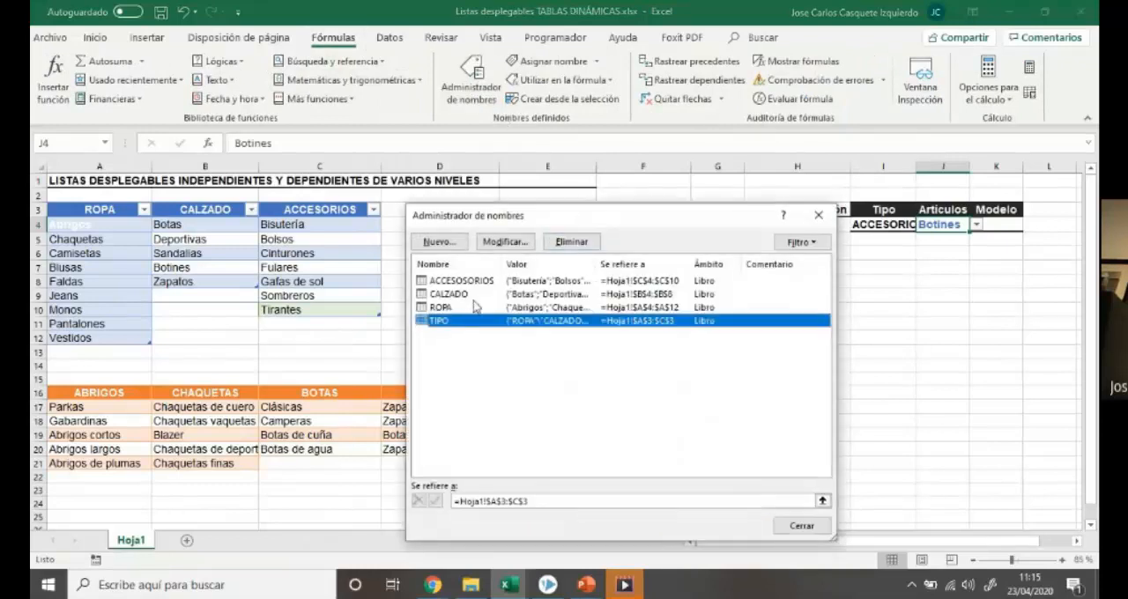
pyautogui.click(472, 281)
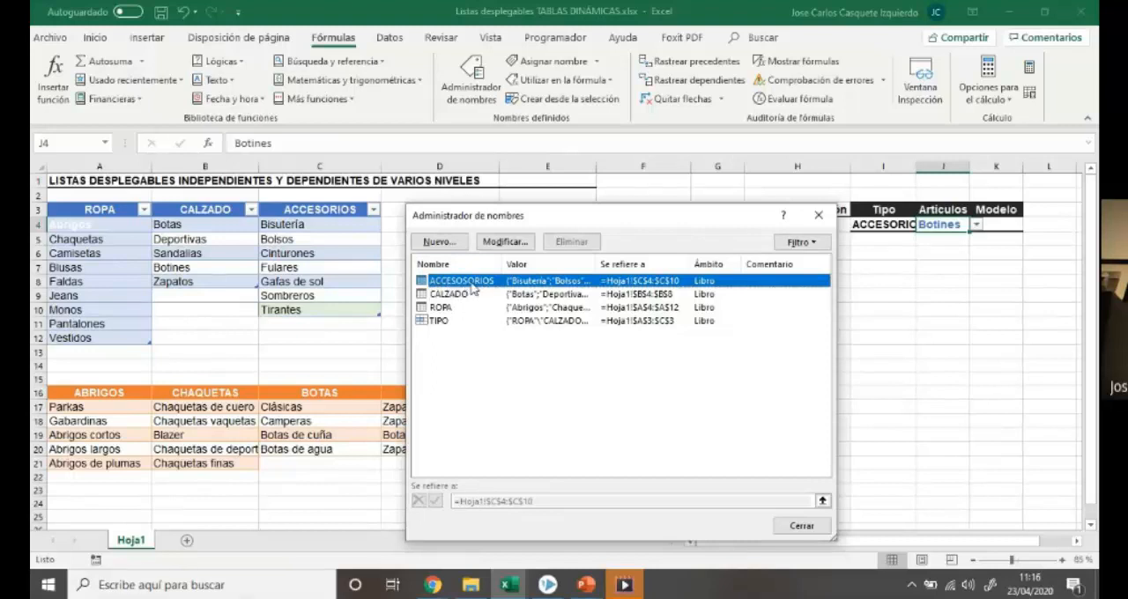
pyautogui.click(504, 241)
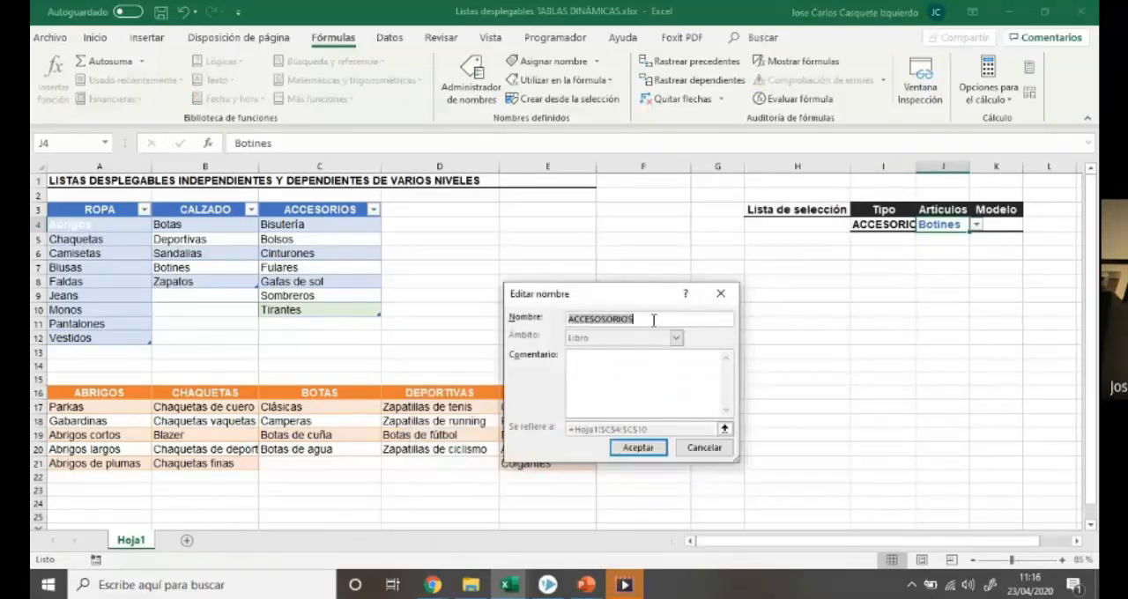
pyautogui.write('ACC')
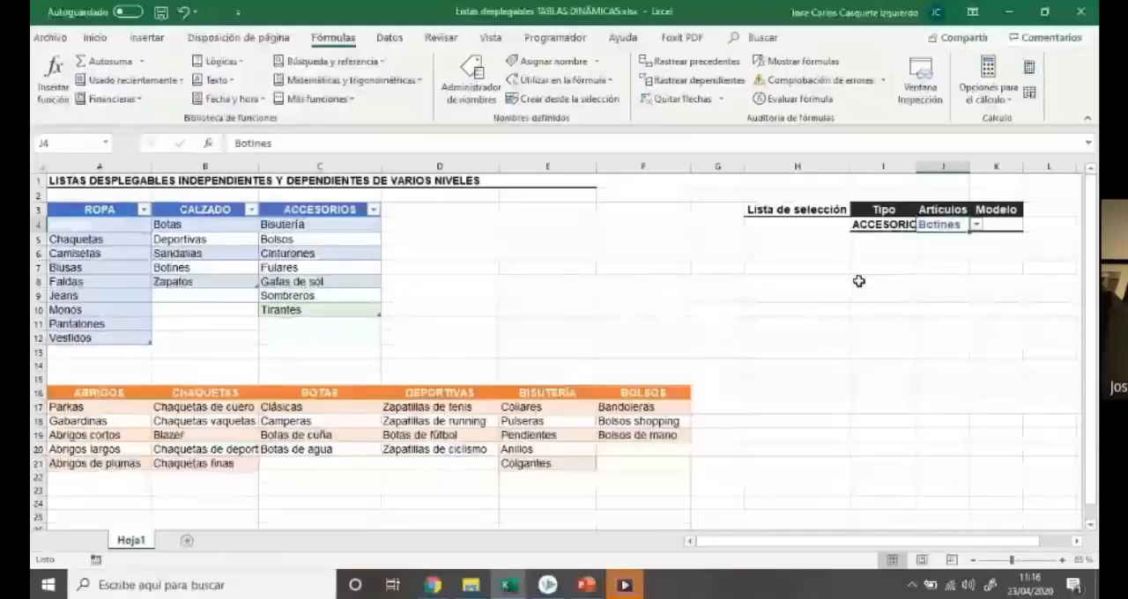
# Test the accessories list by choosing Fulares in J4, and clear cells J4 and I4
pyautogui.click(976, 224)
pyautogui.click(992, 262)
pyautogui.click(884, 284)
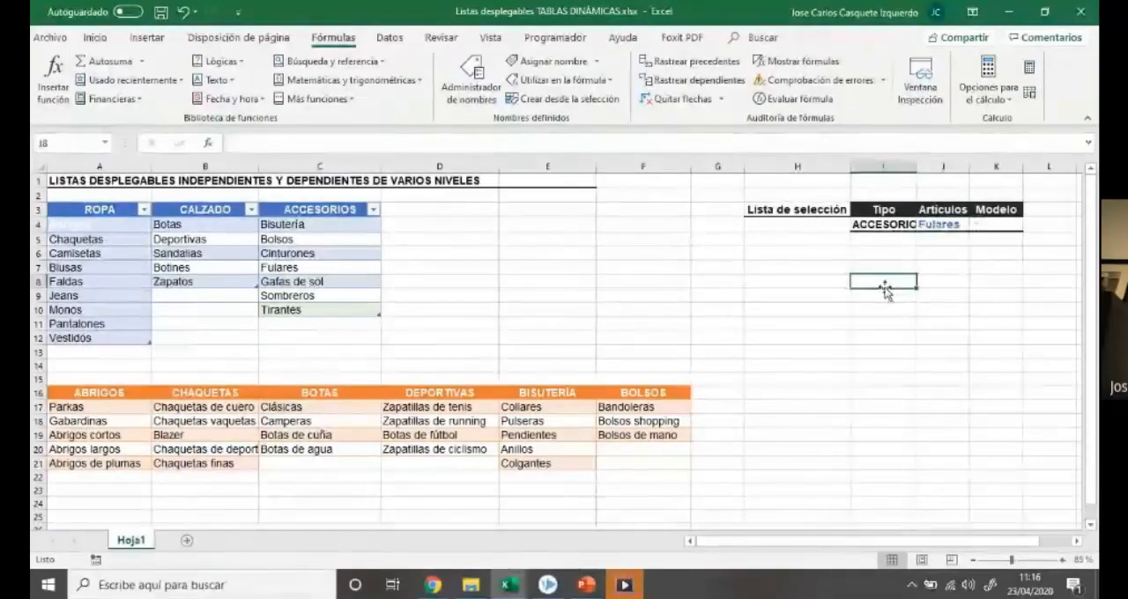
pyautogui.click(934, 225)
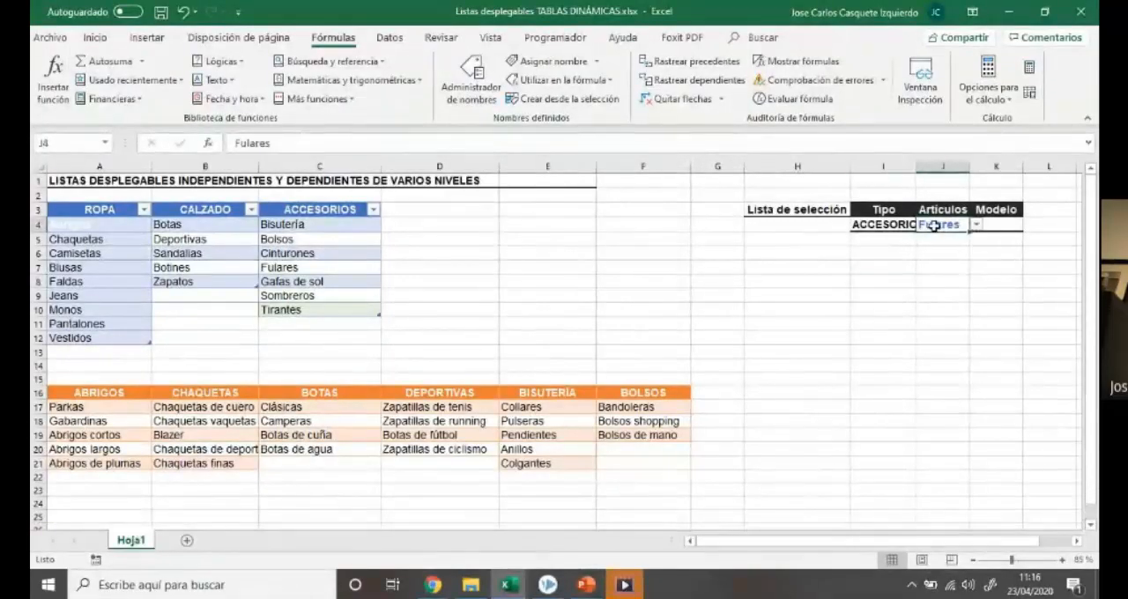
pyautogui.press('Delete')
pyautogui.click(901, 227)
pyautogui.press('Delete')
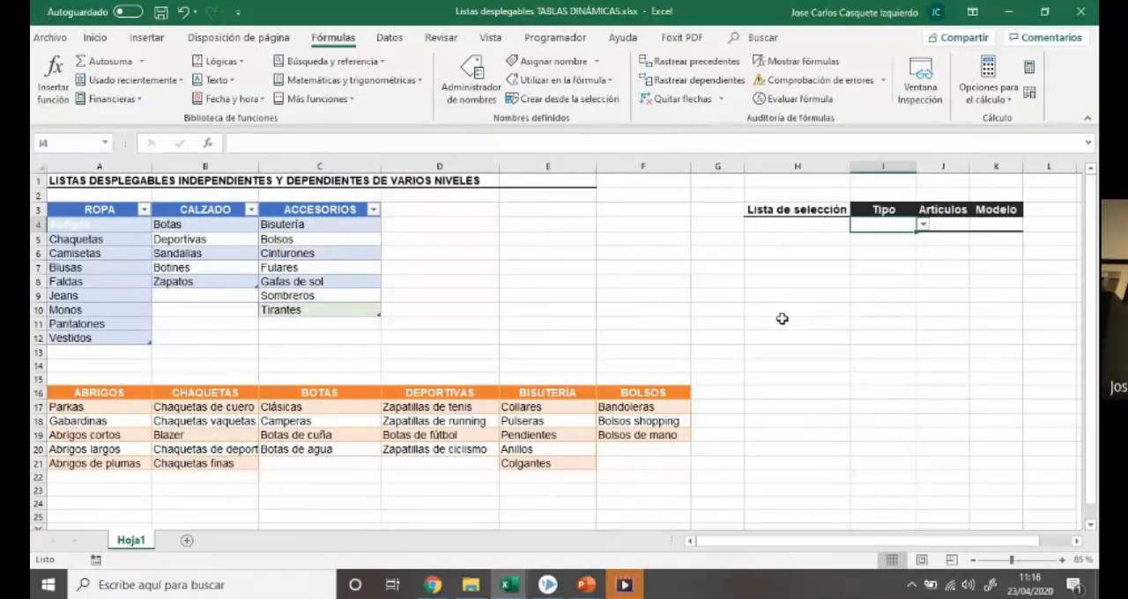
# Add Corbatas as a new entry below Tirantes in cell C11 of the ACCESORIOS table
pyautogui.click(317, 323)
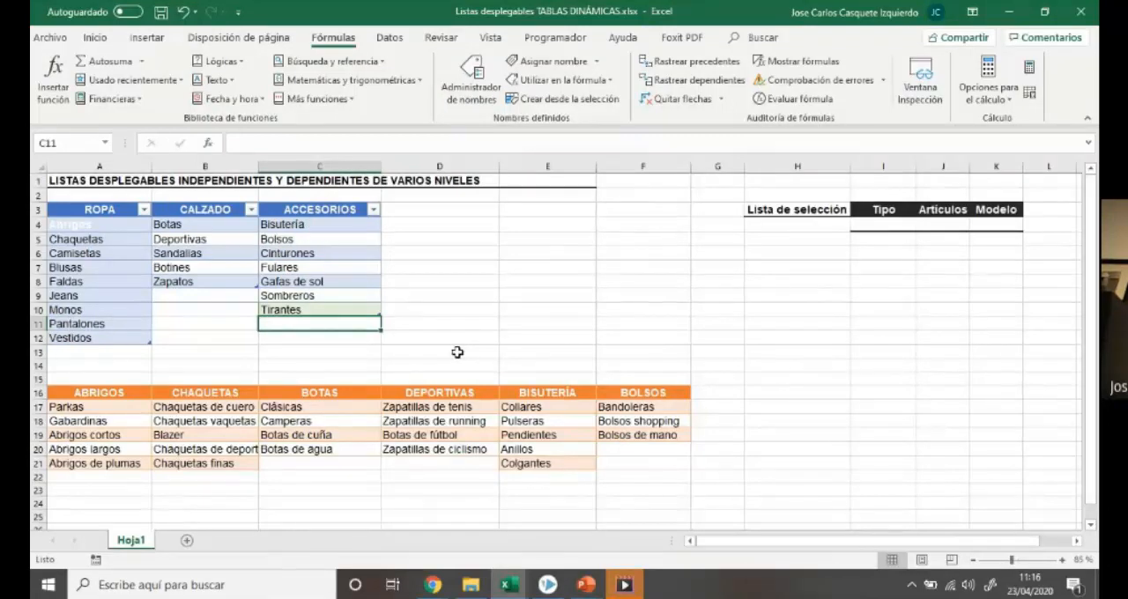
pyautogui.write('cHAN')
pyautogui.press('BackSpace')
pyautogui.press('BackSpace')
pyautogui.press('BackSpace')
pyautogui.press('BackSpace')
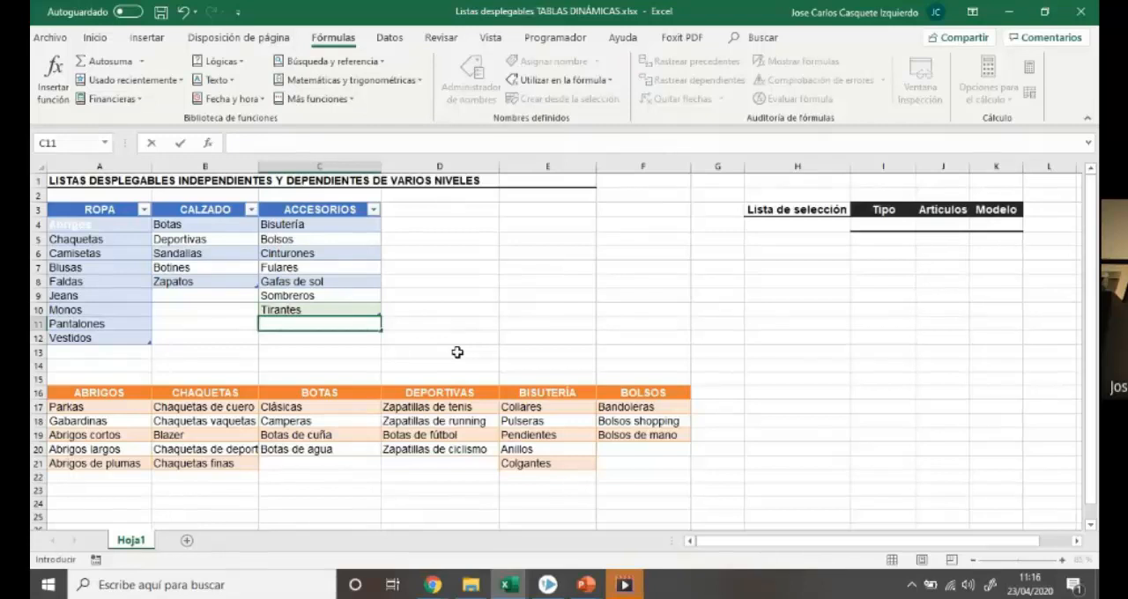
pyautogui.write('c')
pyautogui.press('BackSpace')
pyautogui.press('BackSpace')
pyautogui.write('Cor')
pyautogui.press('Return')
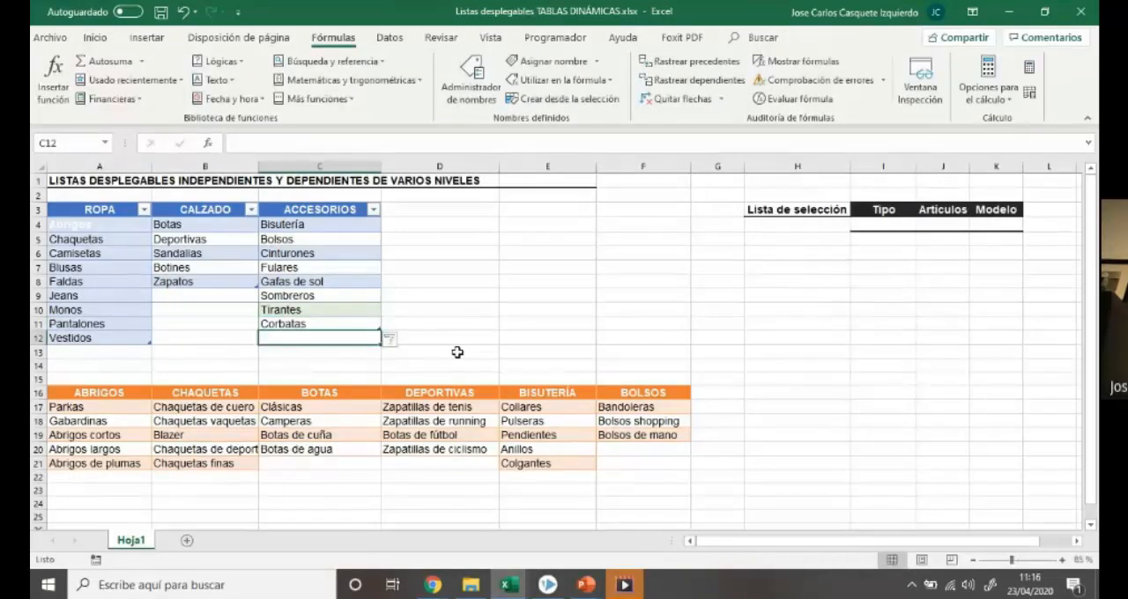
# Choose ACCESORIOS in I4, check the dependent list in J4 for the added Corbatas entry, and clear I4
pyautogui.click(896, 225)
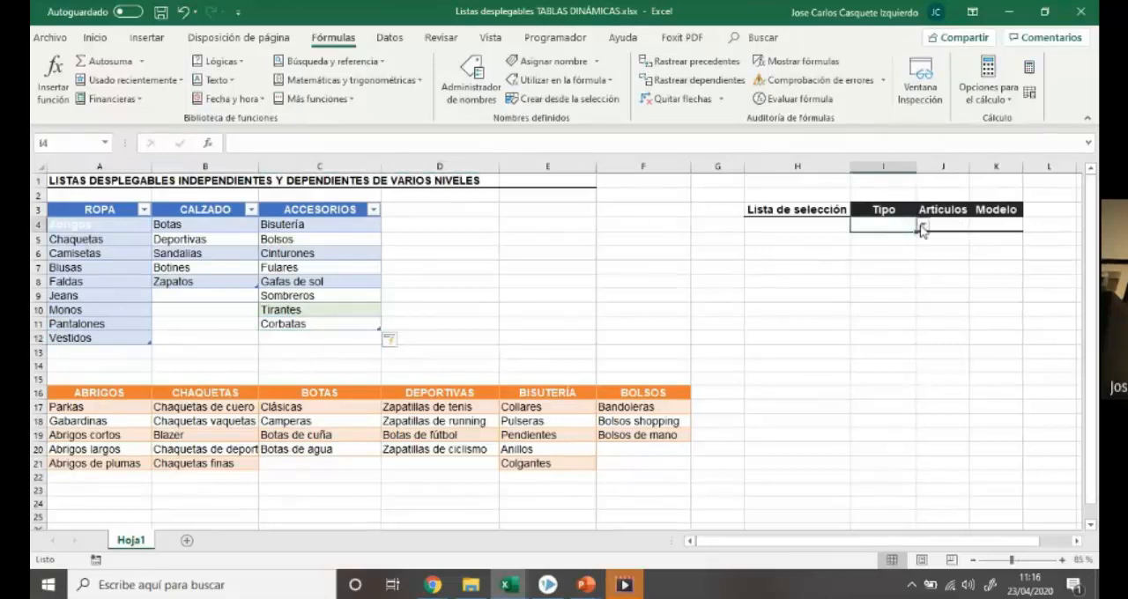
pyautogui.click(922, 225)
pyautogui.click(917, 255)
pyautogui.click(952, 227)
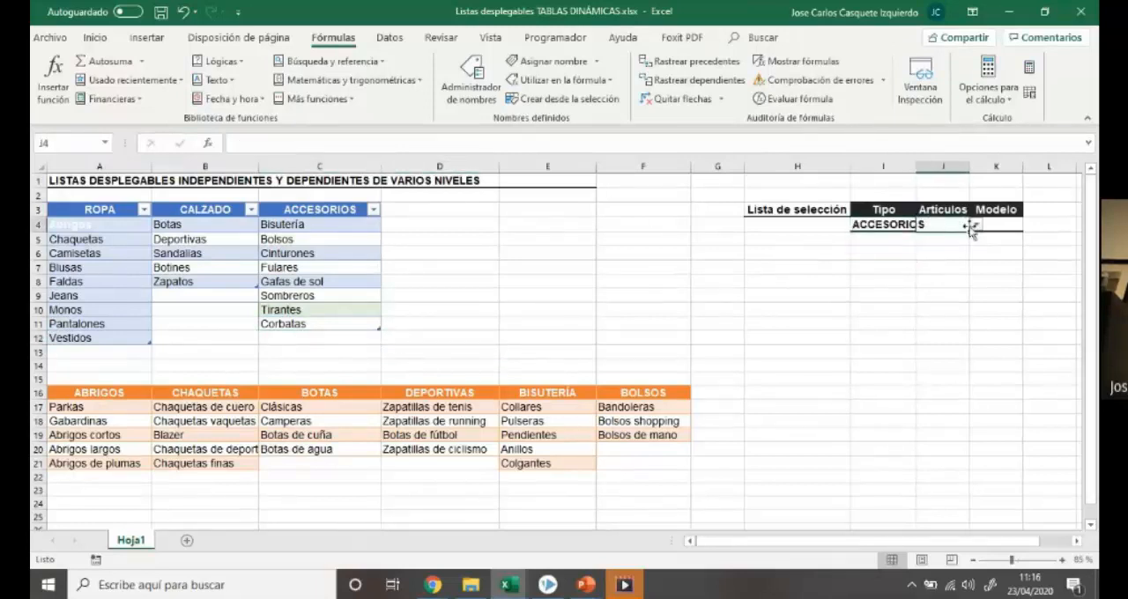
pyautogui.click(976, 226)
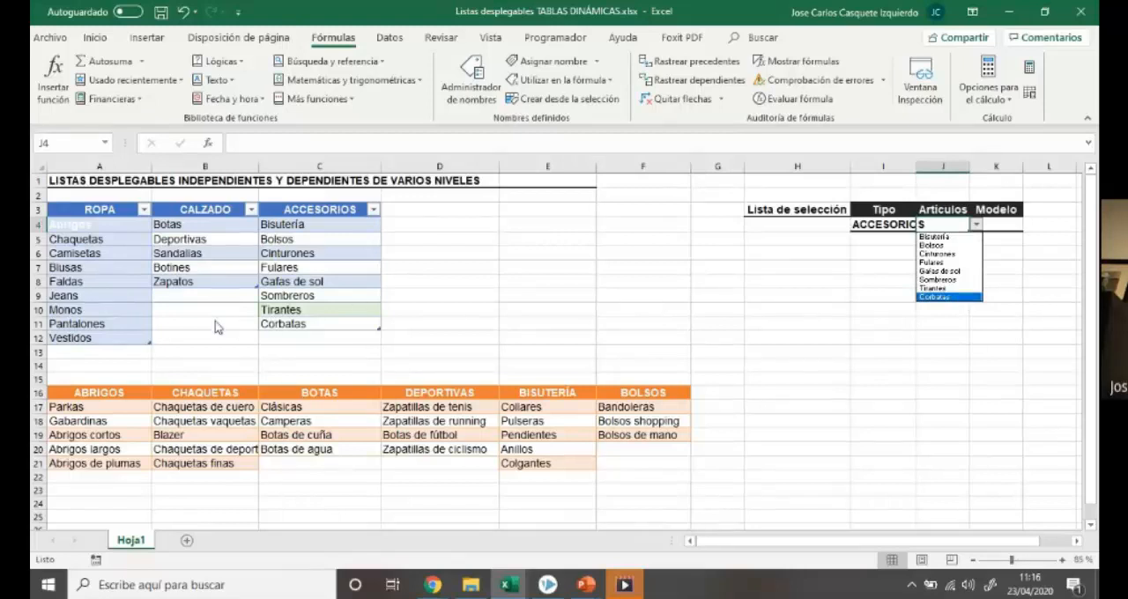
pyautogui.click(940, 328)
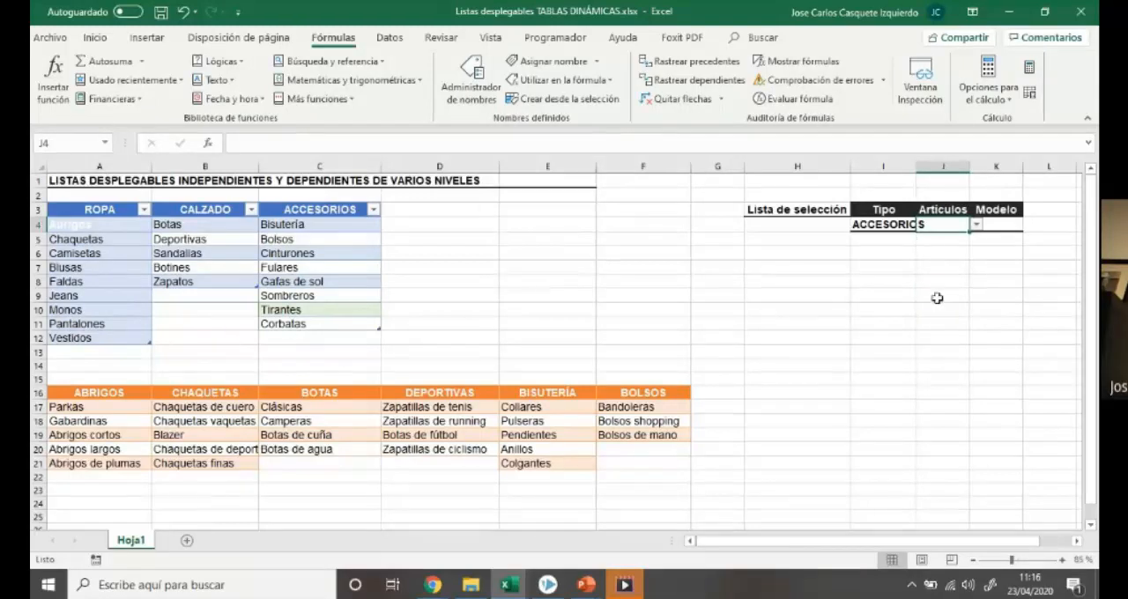
pyautogui.click(893, 224)
pyautogui.press('Delete')
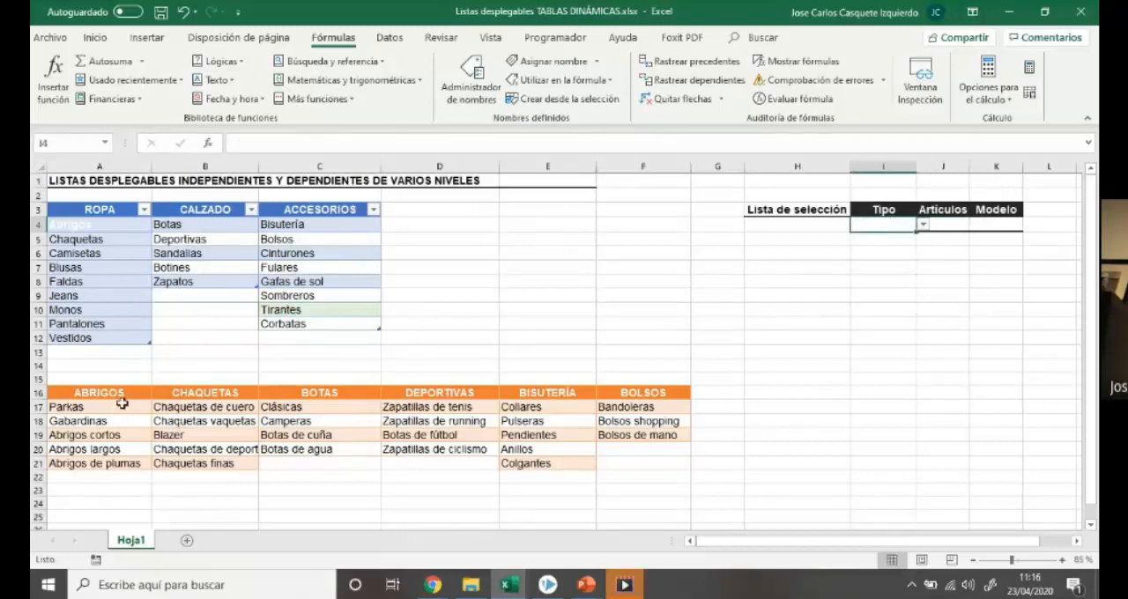
# Convert the ABRIGOS range A16:A21 into a table with headers and name it ABRIGOS
pyautogui.moveTo(122, 393); pyautogui.dragTo(128, 464)
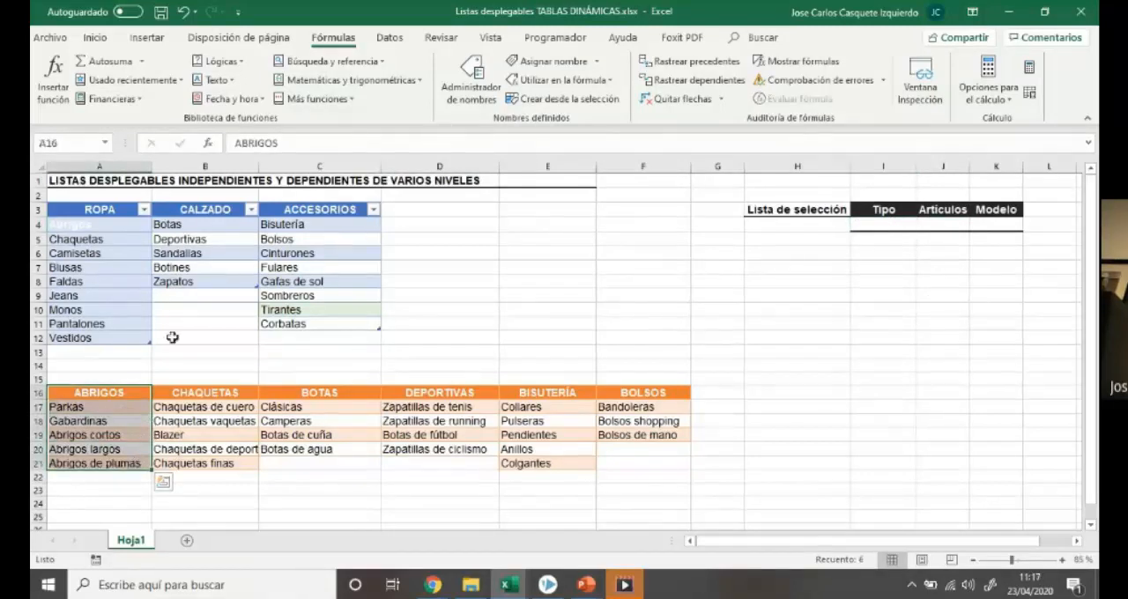
pyautogui.hotkey('ctrl', 't')
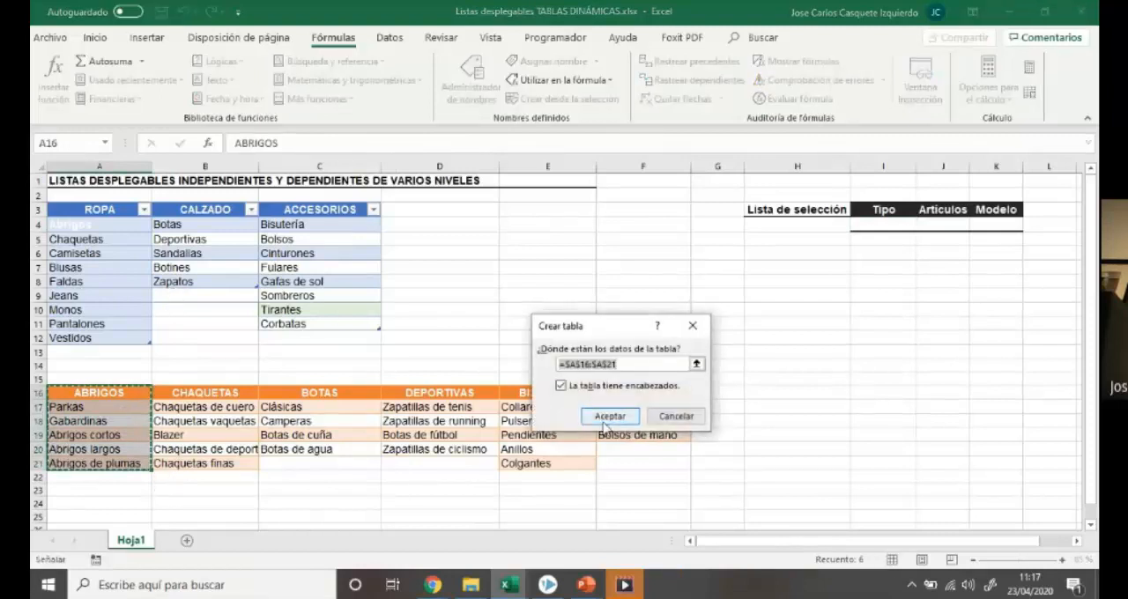
pyautogui.press('Return')
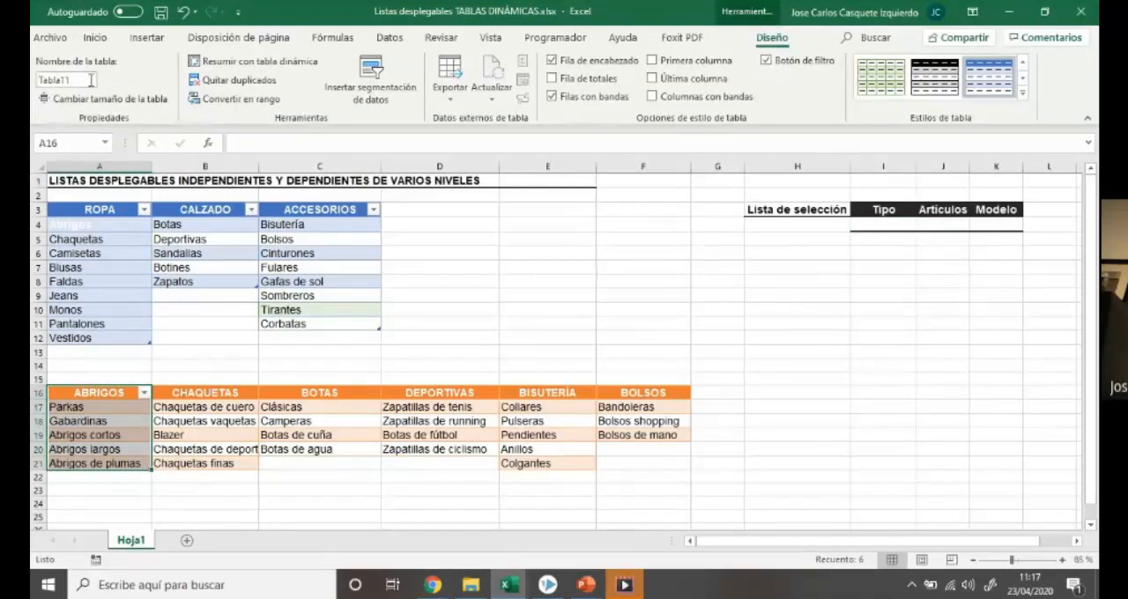
pyautogui.click(89, 79)
pyautogui.write('a')
pyautogui.press('Return')
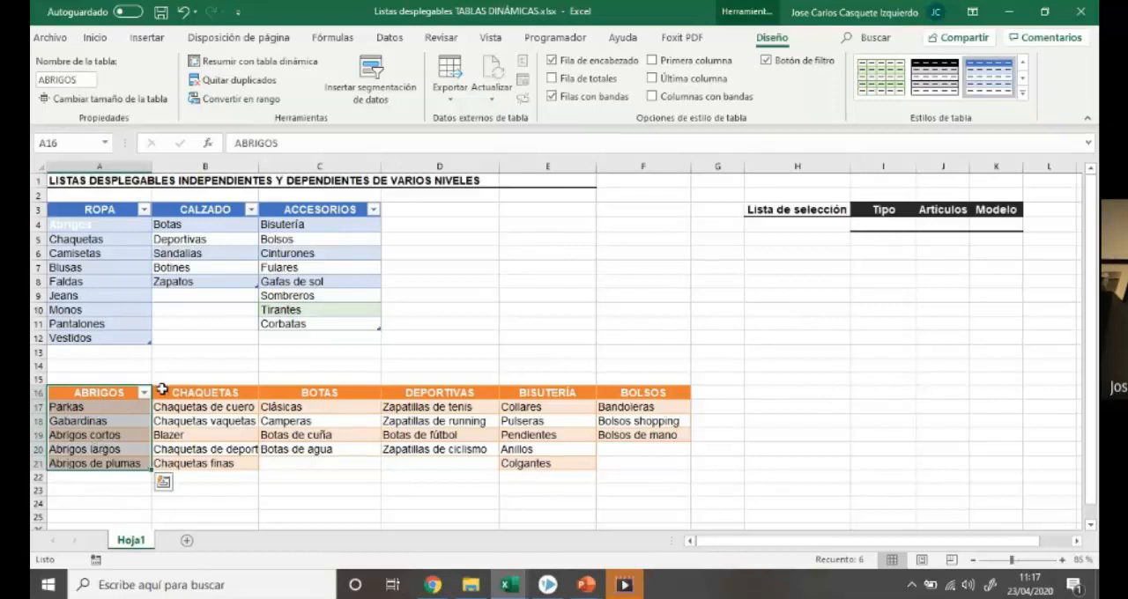
# Convert the CHAQUETAS range B16:B21 into a table with headers and name it CHAQUETAS
pyautogui.moveTo(181, 392); pyautogui.dragTo(193, 453)
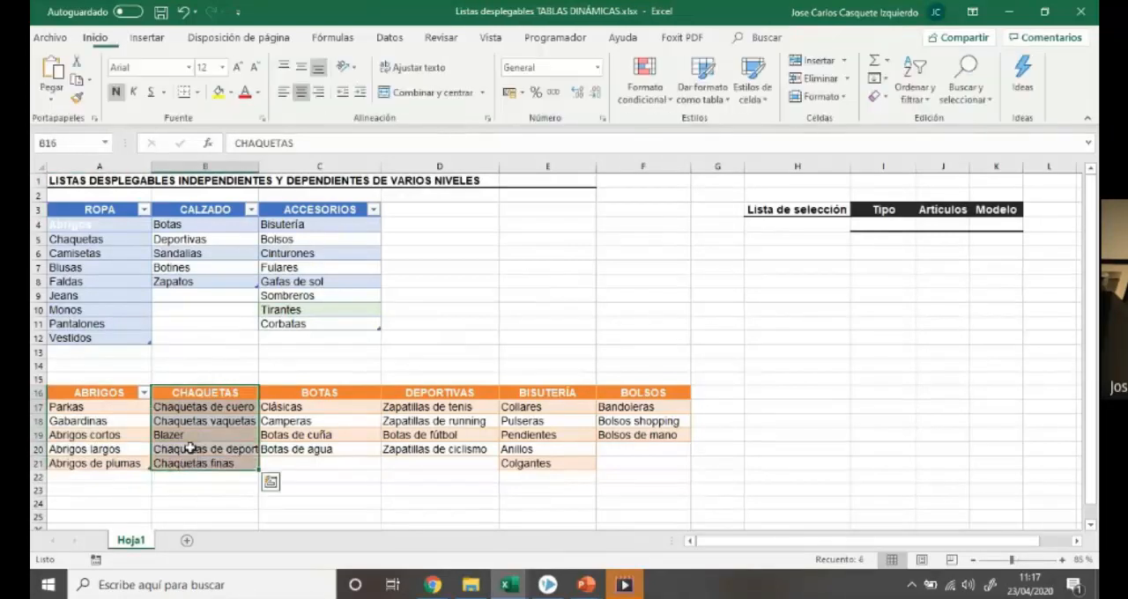
pyautogui.hotkey('ctrl', 't')
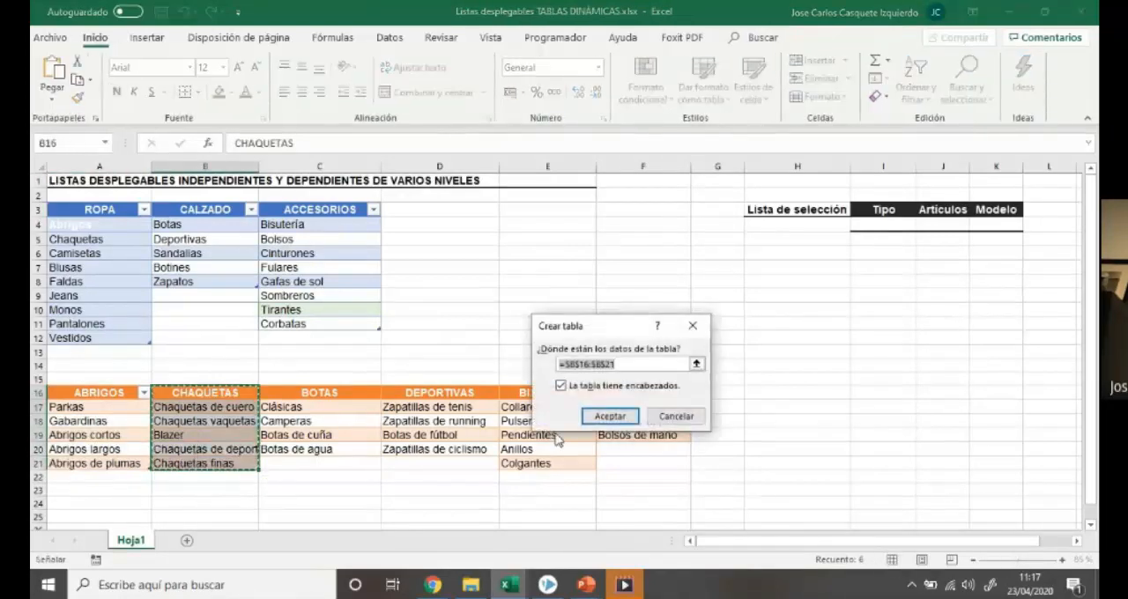
pyautogui.click(607, 417)
pyautogui.click(79, 81)
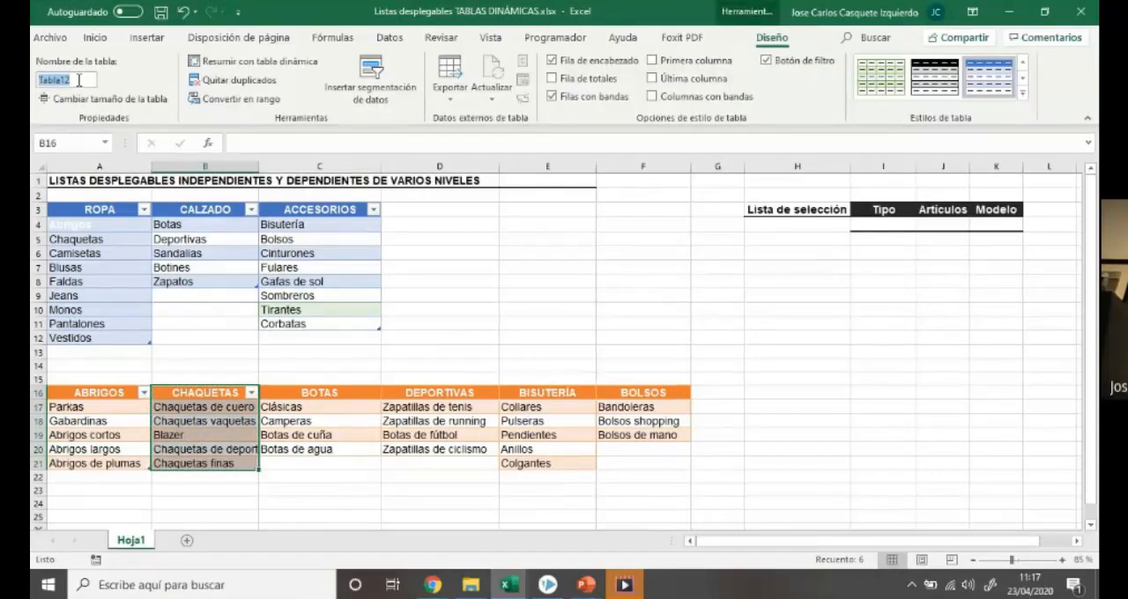
pyautogui.write('CHAQUETAS')
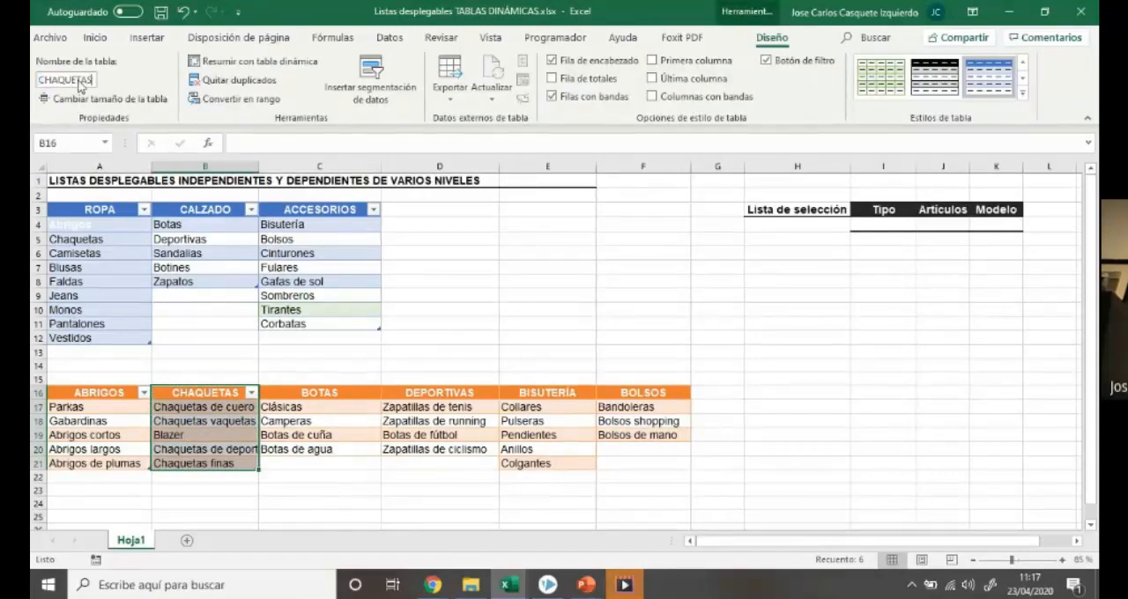
pyautogui.press('Return')
# Convert the BOTAS range C16:C20 into a table with headers and name it BOTAS
pyautogui.moveTo(319, 393); pyautogui.dragTo(317, 447)
pyautogui.hotkey('ctrl', 't')
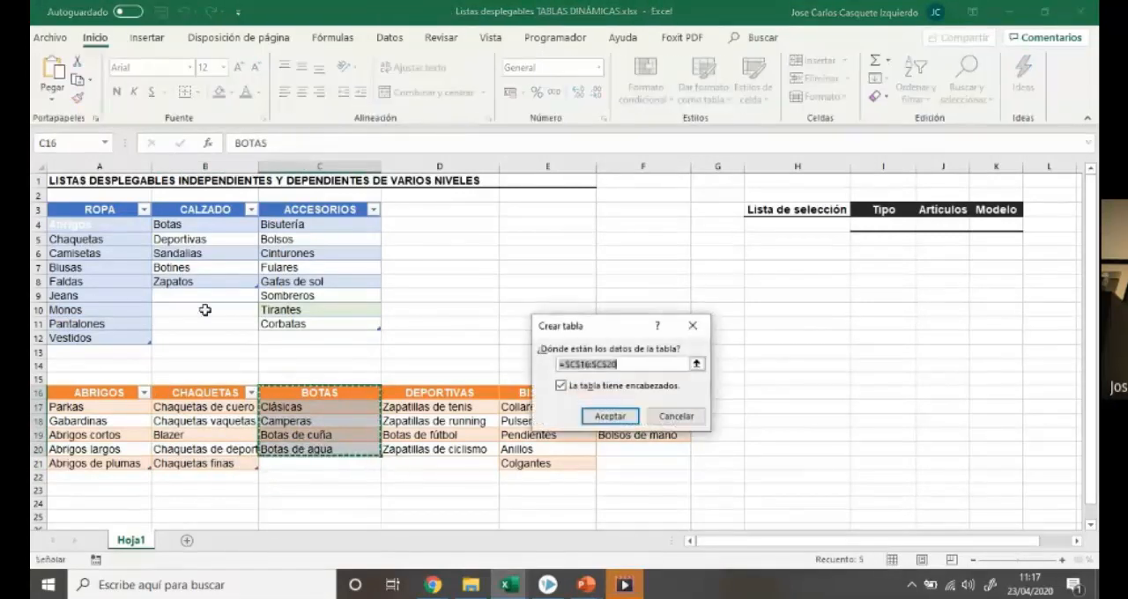
pyautogui.click(610, 417)
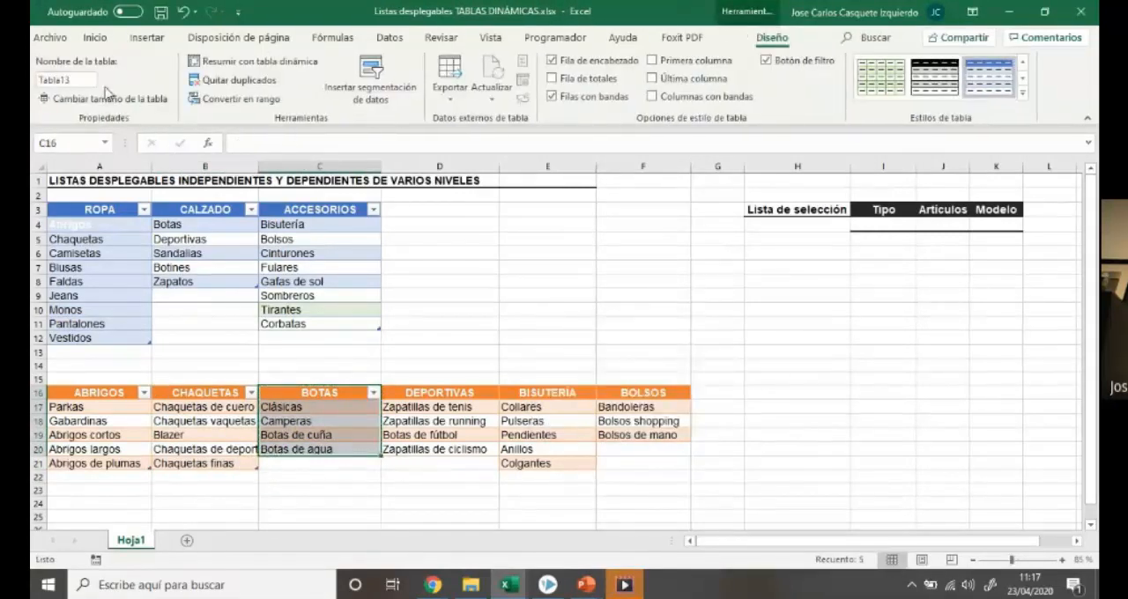
pyautogui.click(91, 80)
pyautogui.write('BOTAS')
pyautogui.press('Return')
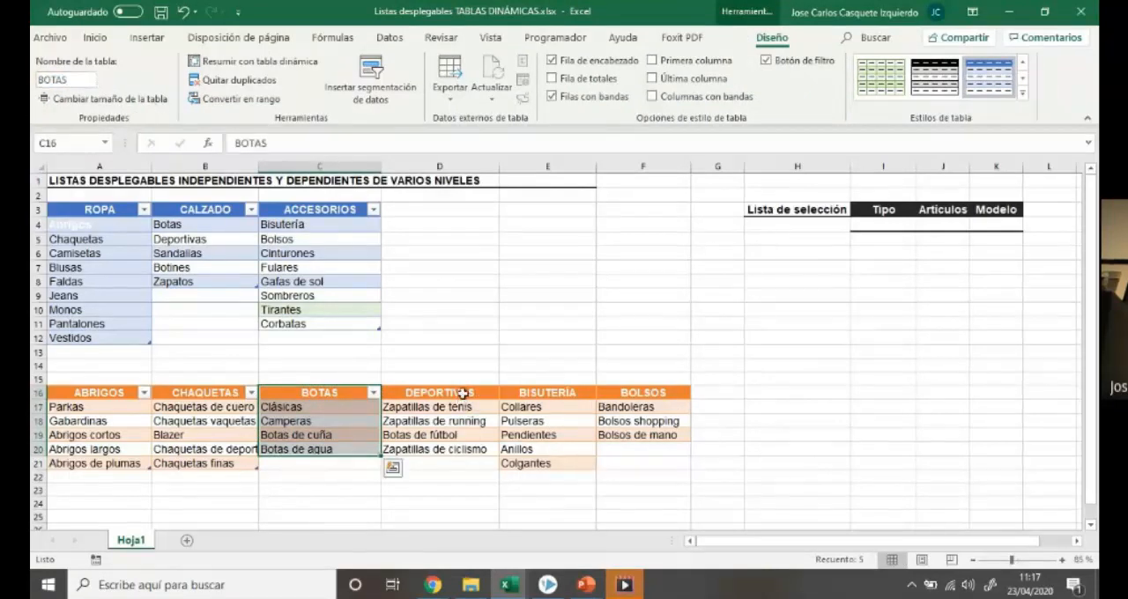
# Convert the DEPORTIVAS range D16:D20 into a table with headers and name it DEPORTIVAS
pyautogui.moveTo(462, 394); pyautogui.dragTo(460, 451)
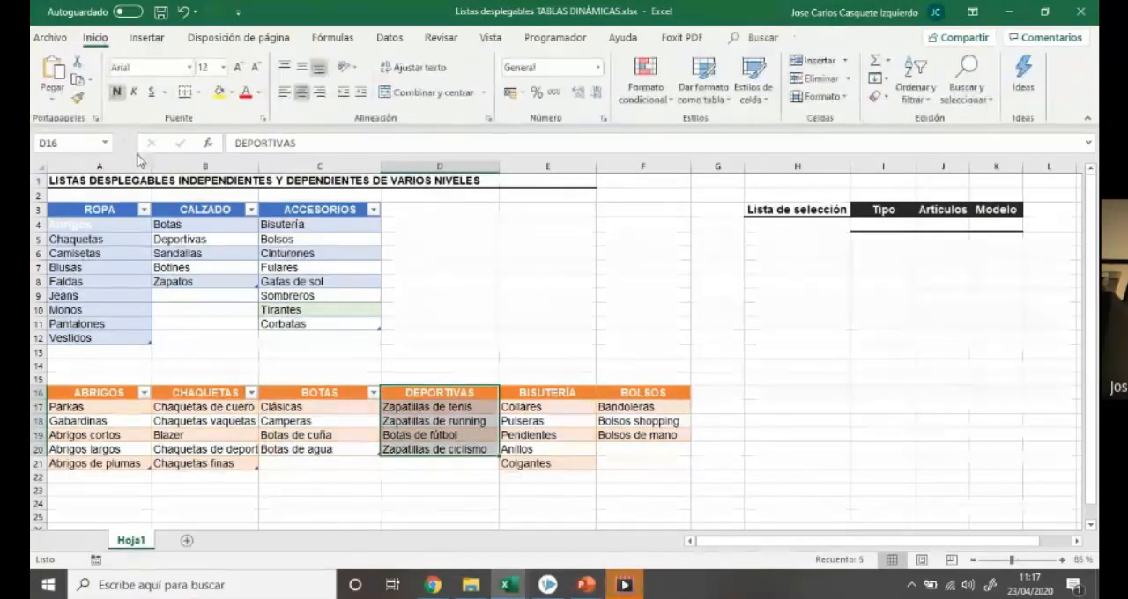
pyautogui.hotkey('ctrl', 't')
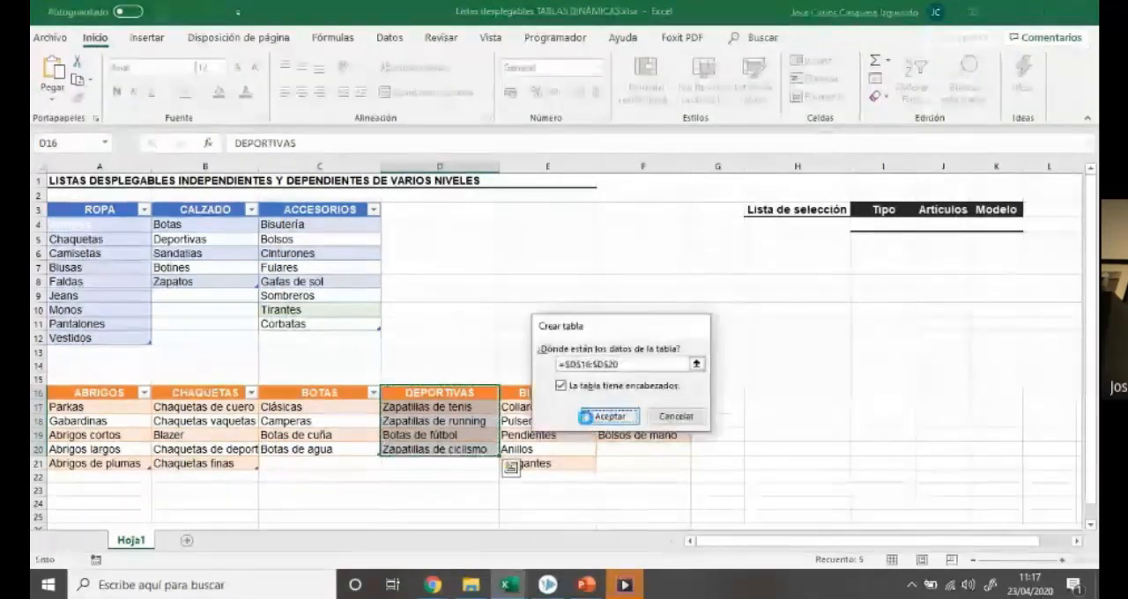
pyautogui.press('Return')
pyautogui.click(80, 81)
pyautogui.write('DEPORTIVAS')
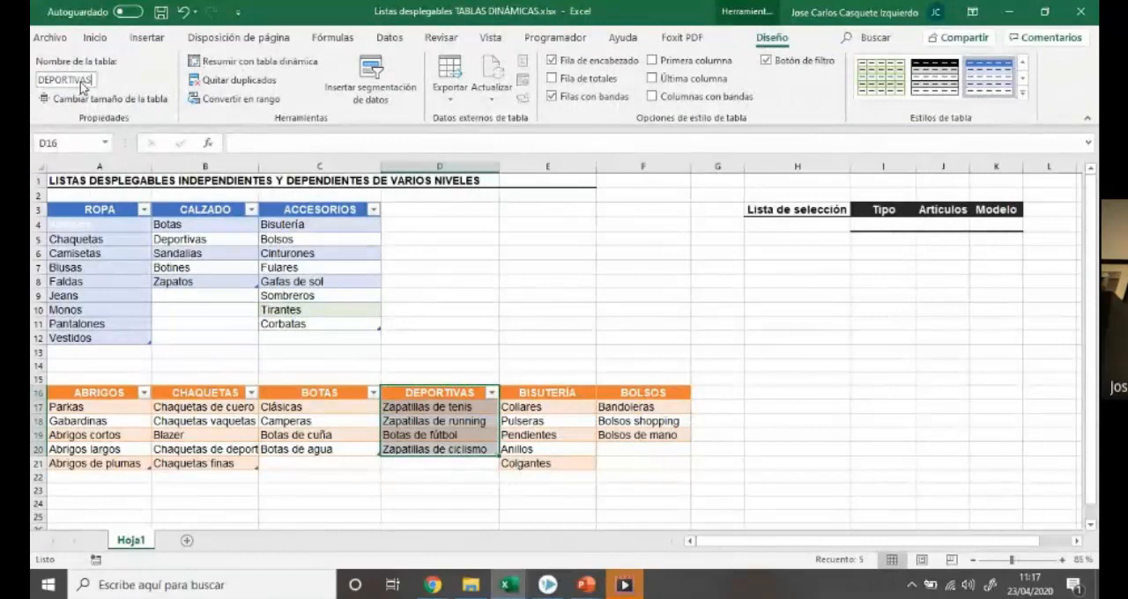
pyautogui.press('Return')
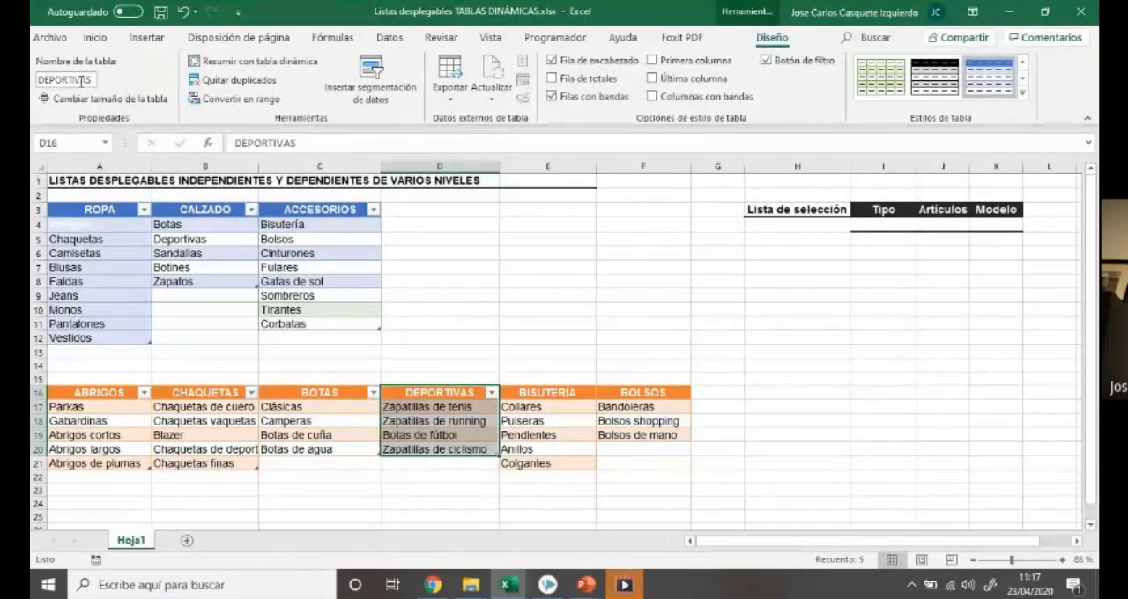
# Convert the BISUTERÍA range E16:E21 into a table with headers and name it BISTURERÍA
pyautogui.moveTo(506, 397); pyautogui.dragTo(512, 458)
pyautogui.hotkey('ctrl', 't')
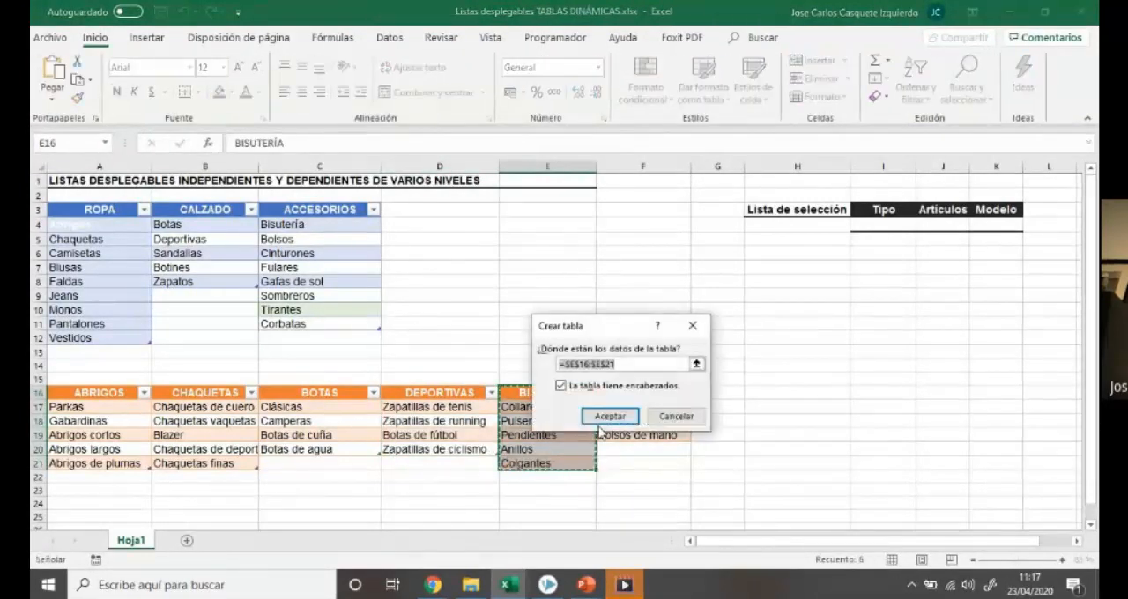
pyautogui.click(612, 413)
pyautogui.click(80, 83)
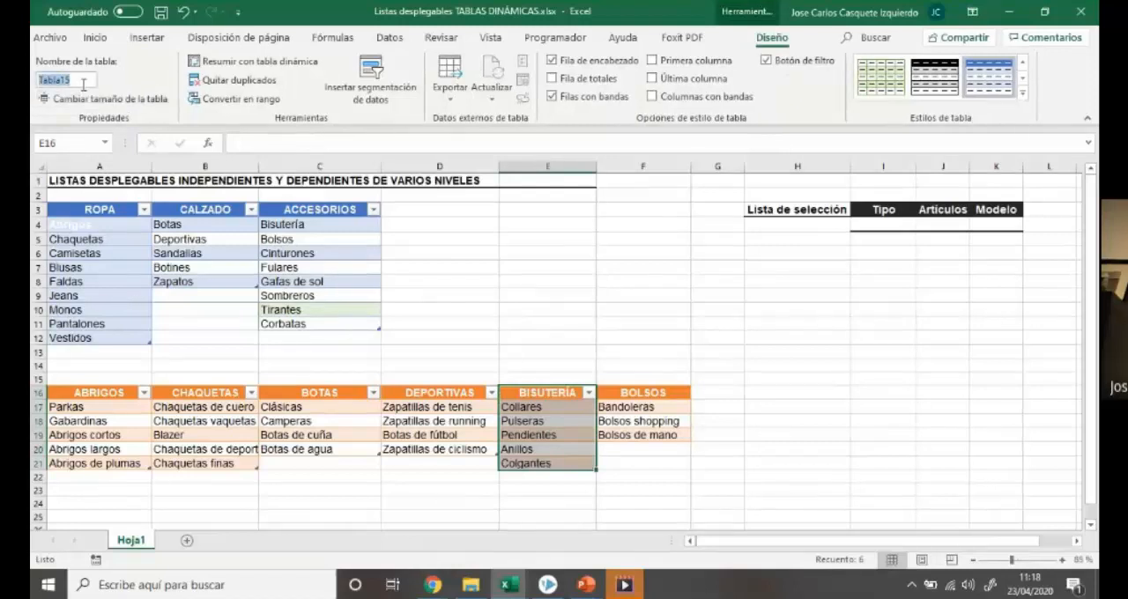
pyautogui.write('BISTURERÍA')
pyautogui.press('Return')
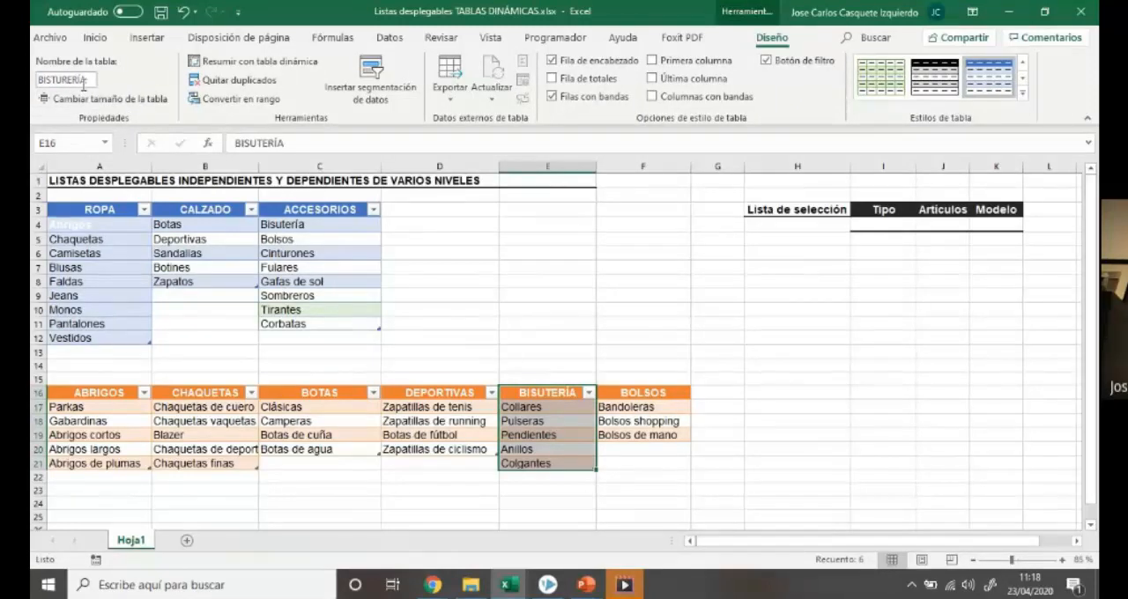
# Convert the BOLSOS range F16:F19 into a table with headers and name it BOLSOS
pyautogui.moveTo(617, 402); pyautogui.dragTo(624, 436)
pyautogui.hotkey('ctrl', 't')
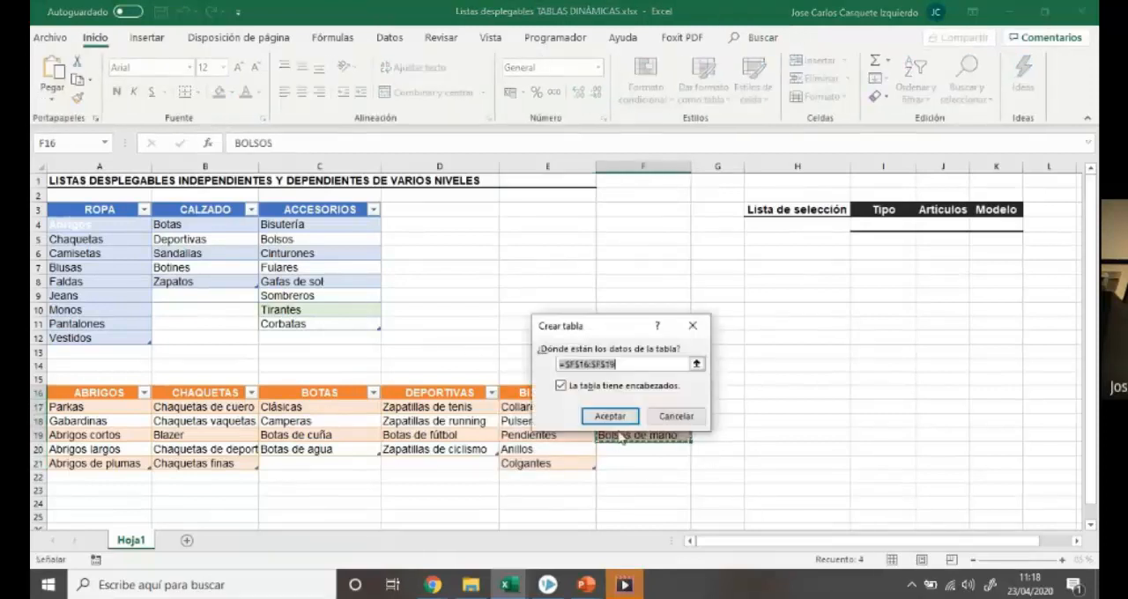
pyautogui.click(608, 416)
pyautogui.click(78, 78)
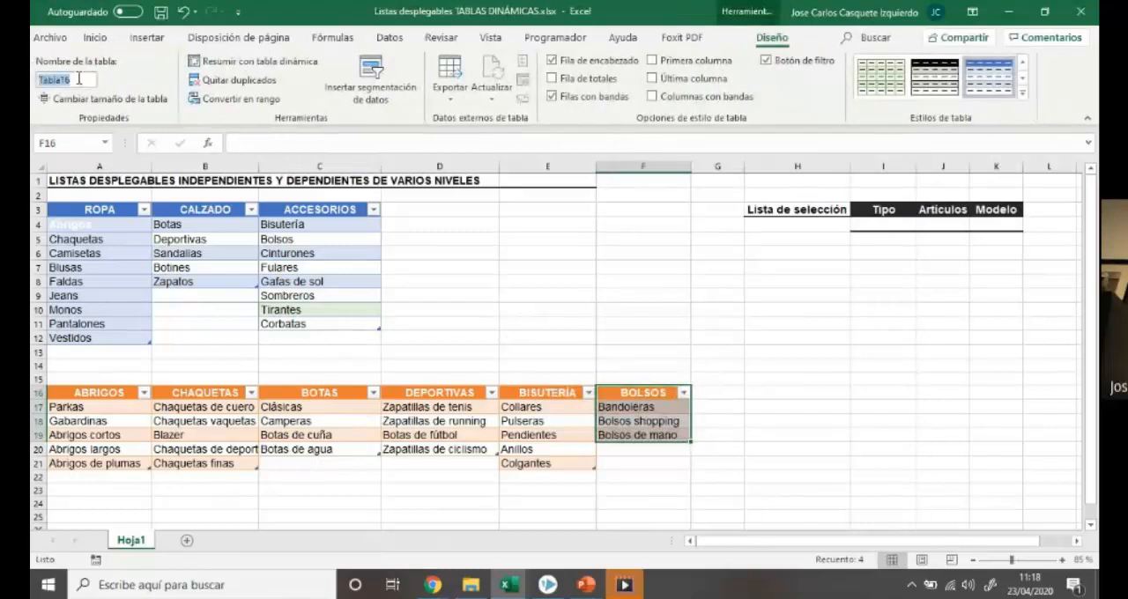
pyautogui.write('BOLSOS')
pyautogui.press('Return')
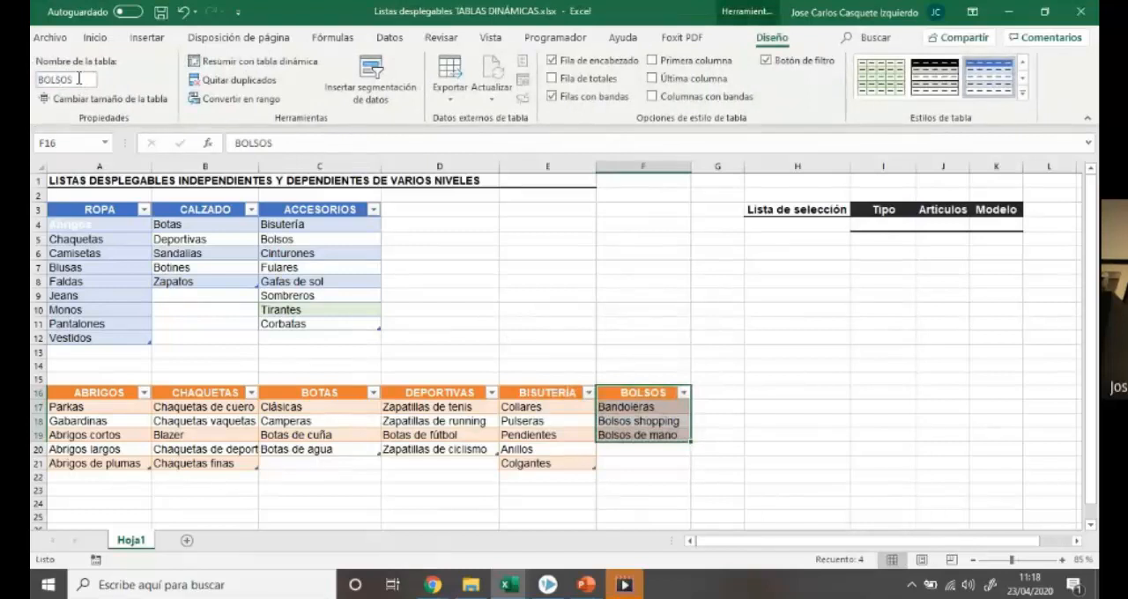
pyautogui.click(560, 344)
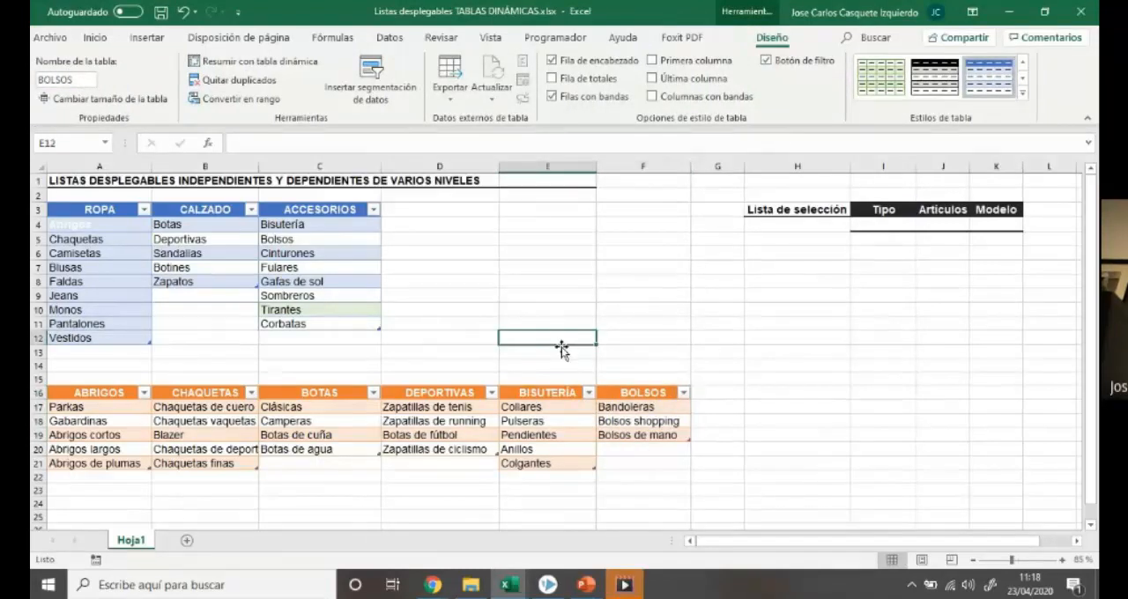
# Choose ACCESORIOS as the Tipo in I4 and Bolsos as the article in J4
pyautogui.click(900, 228)
pyautogui.click(922, 227)
pyautogui.click(906, 251)
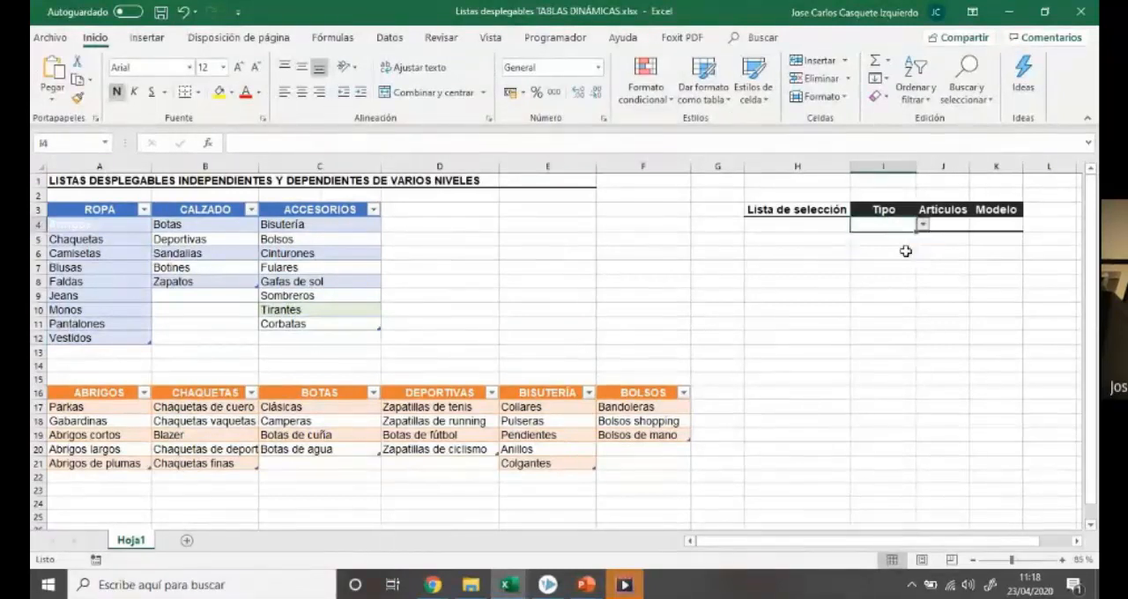
pyautogui.click(955, 225)
pyautogui.click(976, 225)
pyautogui.click(970, 243)
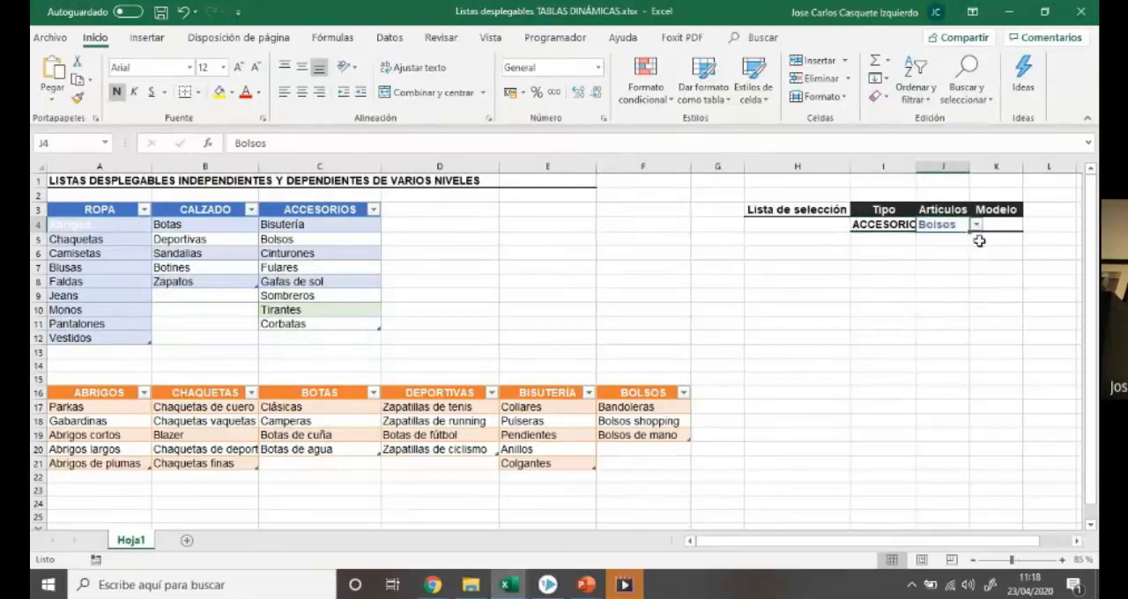
# Add list data validation to the Modelo cell K4 with the source =INDIRECTO($J$4)
pyautogui.click(1000, 226)
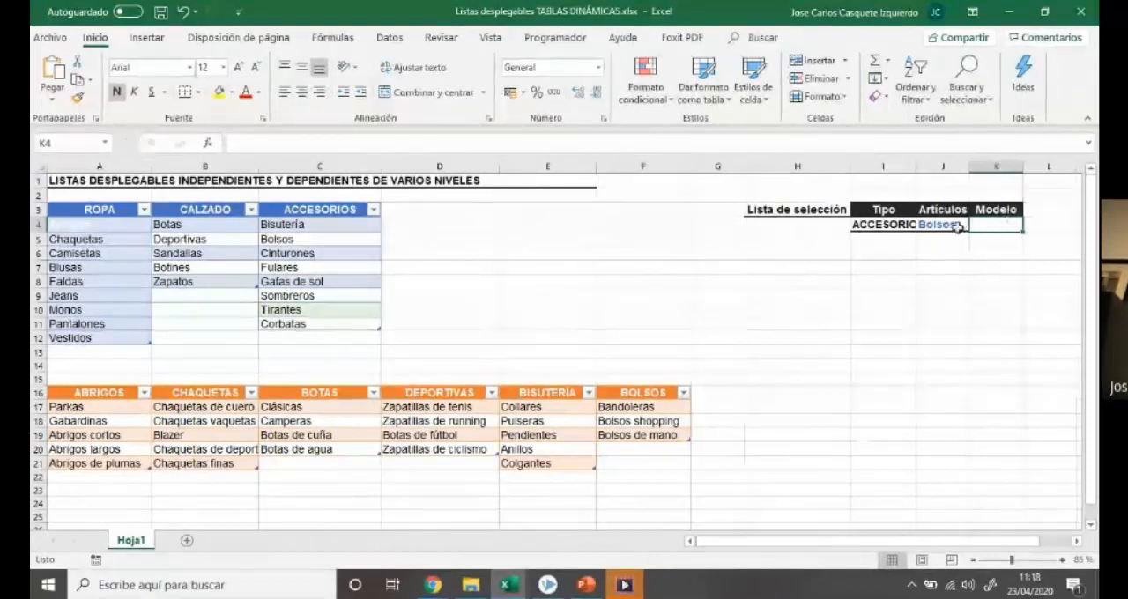
pyautogui.click(389, 37)
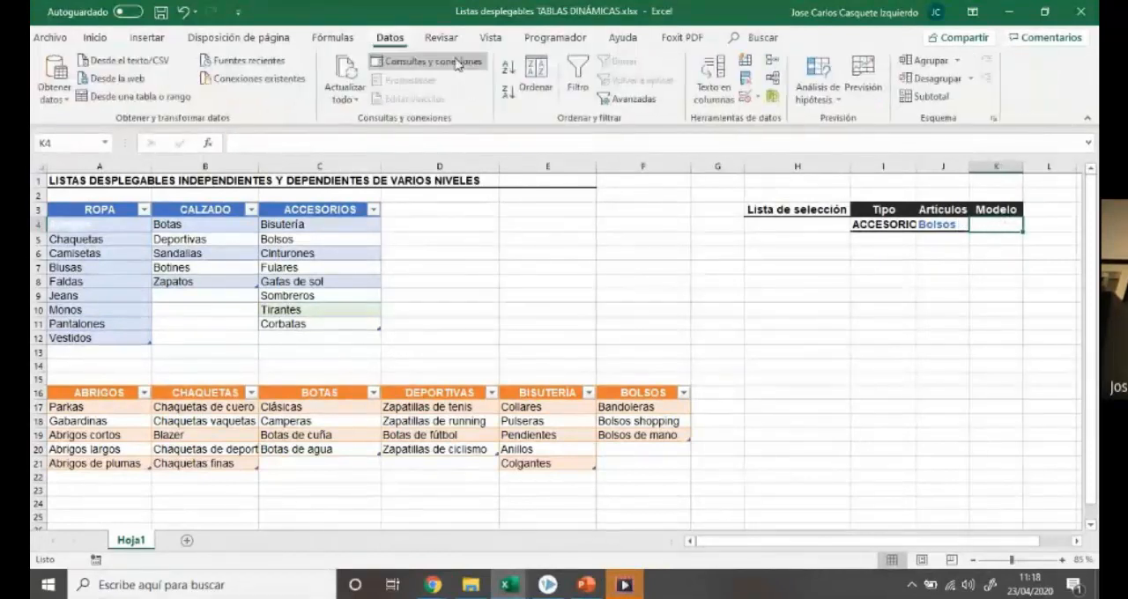
pyautogui.click(751, 101)
pyautogui.click(566, 338)
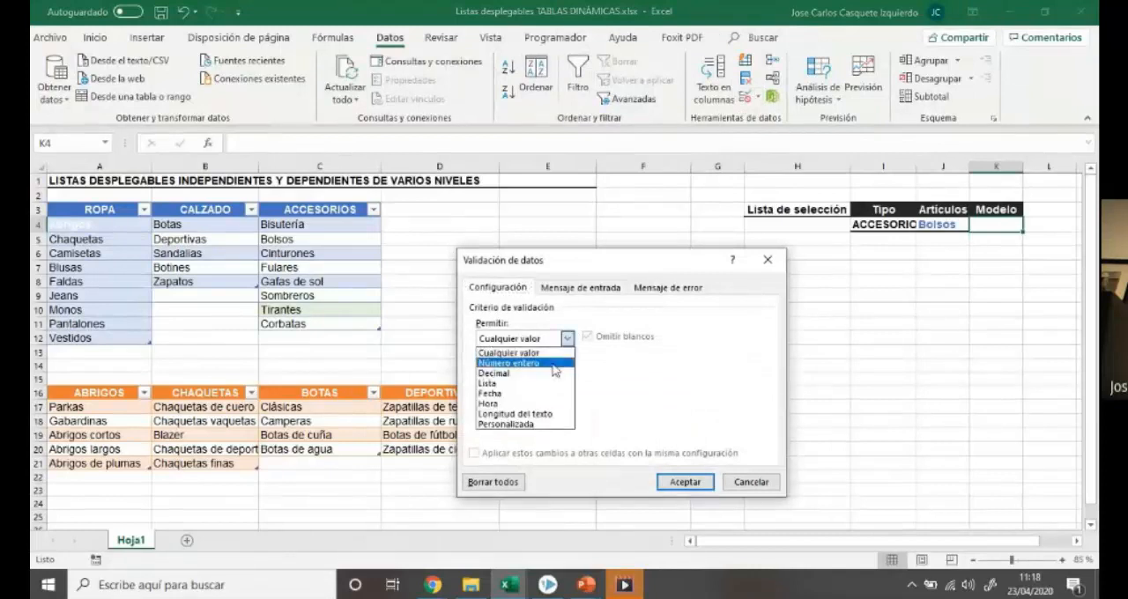
pyautogui.click(538, 385)
pyautogui.click(561, 402)
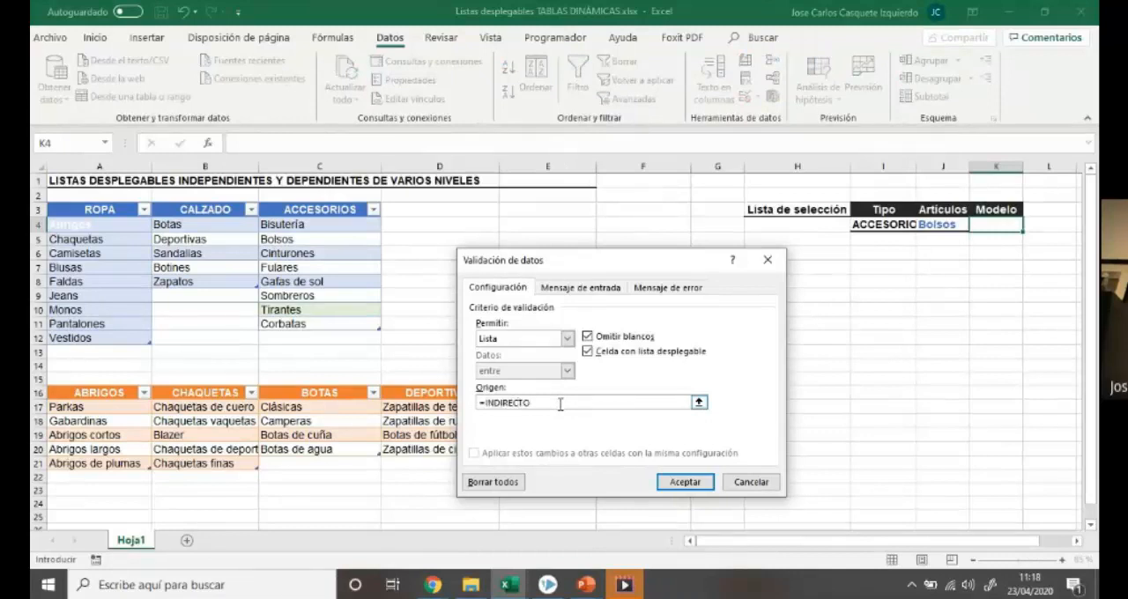
pyautogui.click(935, 225)
pyautogui.write(')')
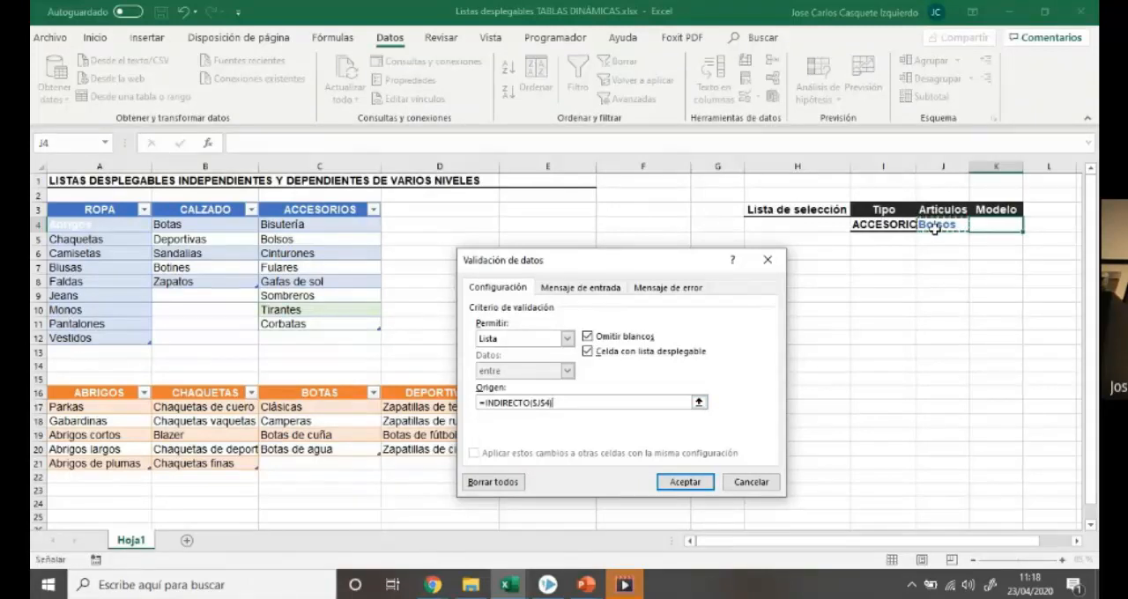
pyautogui.press('Return')
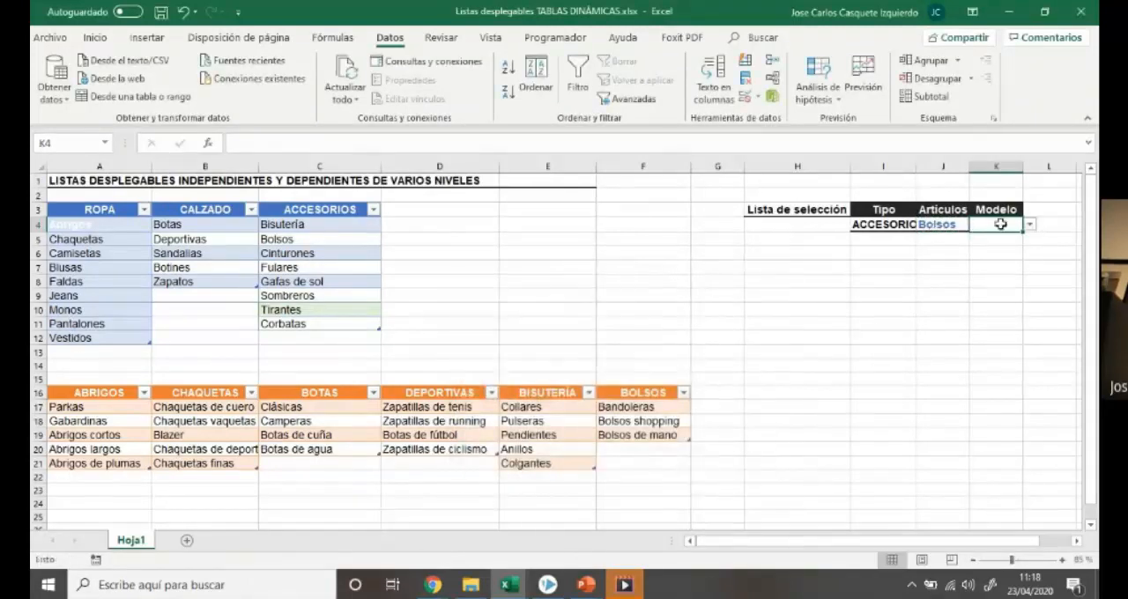
# Test the Modelo list in K4 by choosing Bandoleras
pyautogui.click(1029, 227)
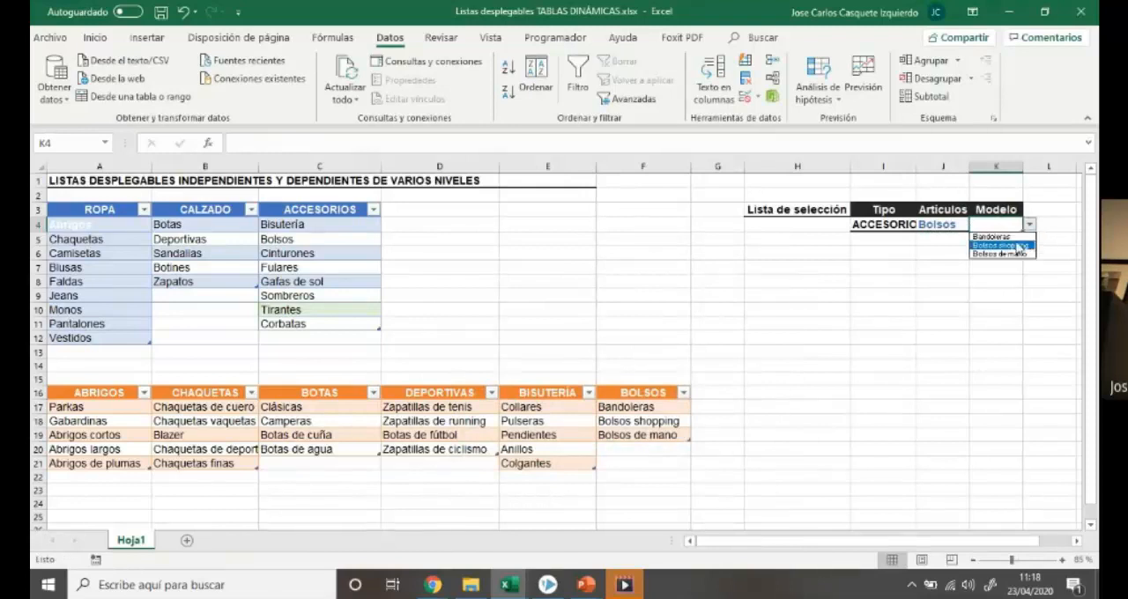
pyautogui.click(991, 236)
pyautogui.click(956, 310)
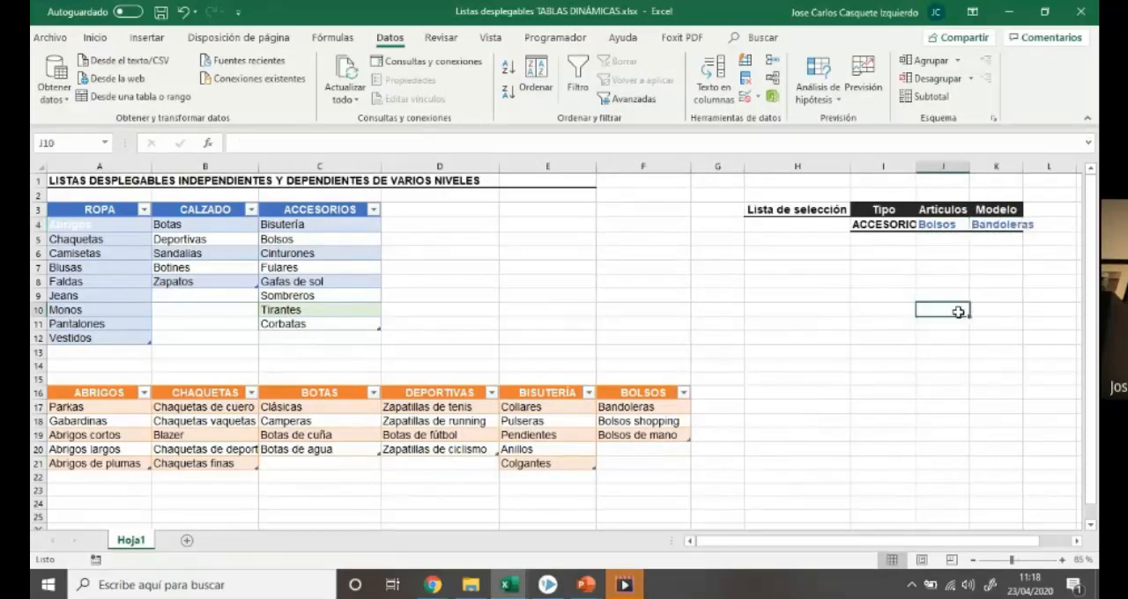
# Clear the Tipo, Artículos and Modelo selections in I4:K4 and widen columns J and K
pyautogui.click(890, 226)
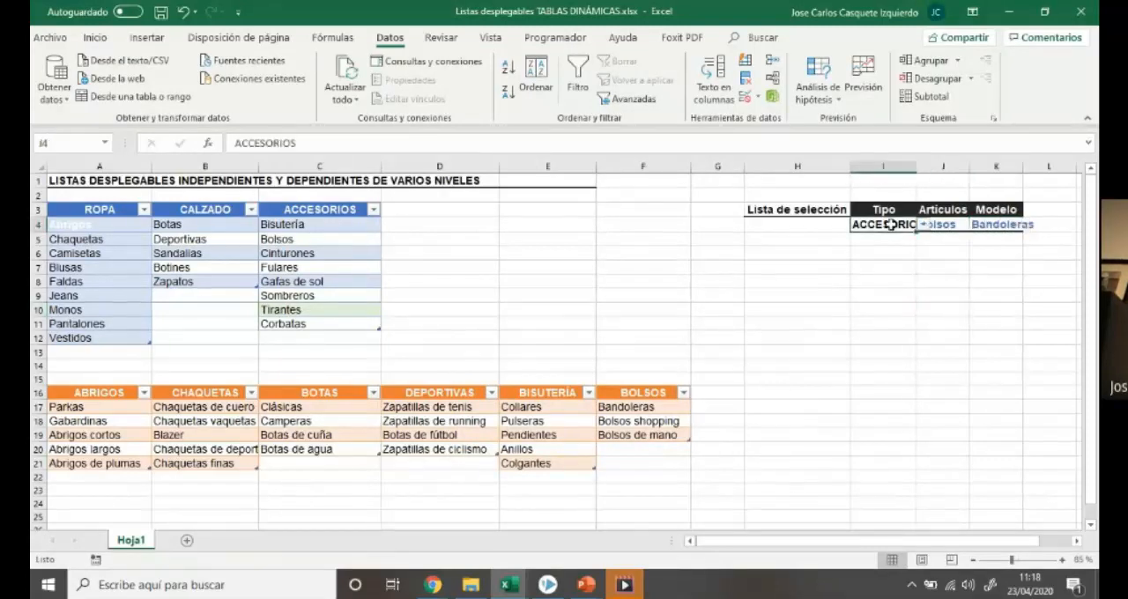
pyautogui.press('Delete')
pyautogui.click(941, 225)
pyautogui.press('Delete')
pyautogui.click(1005, 223)
pyautogui.press('Delete')
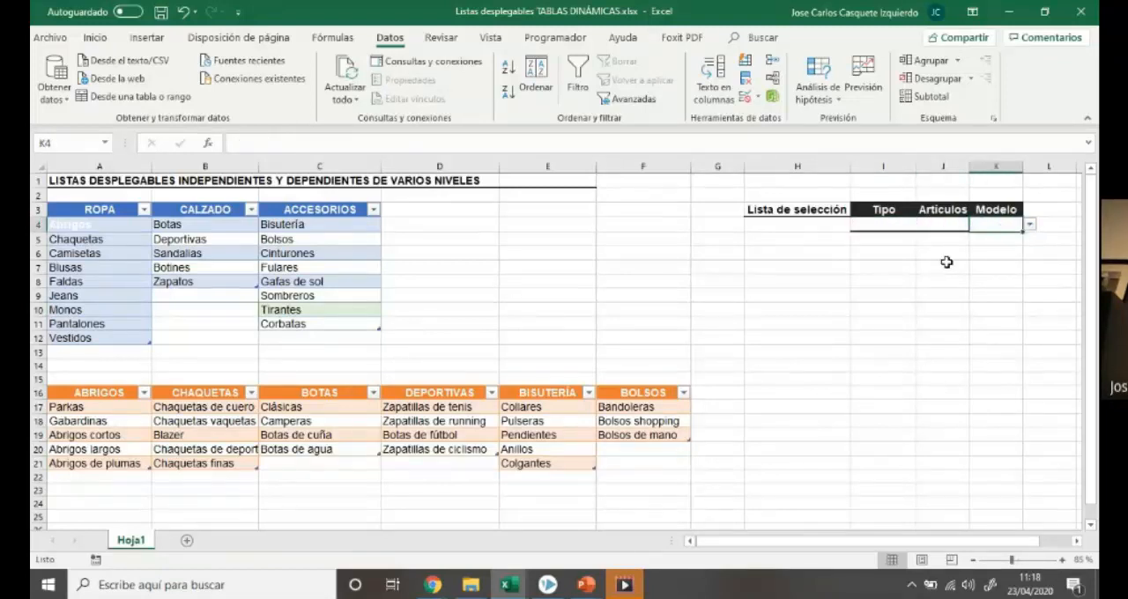
pyautogui.moveTo(969, 168); pyautogui.dragTo(1047, 171)
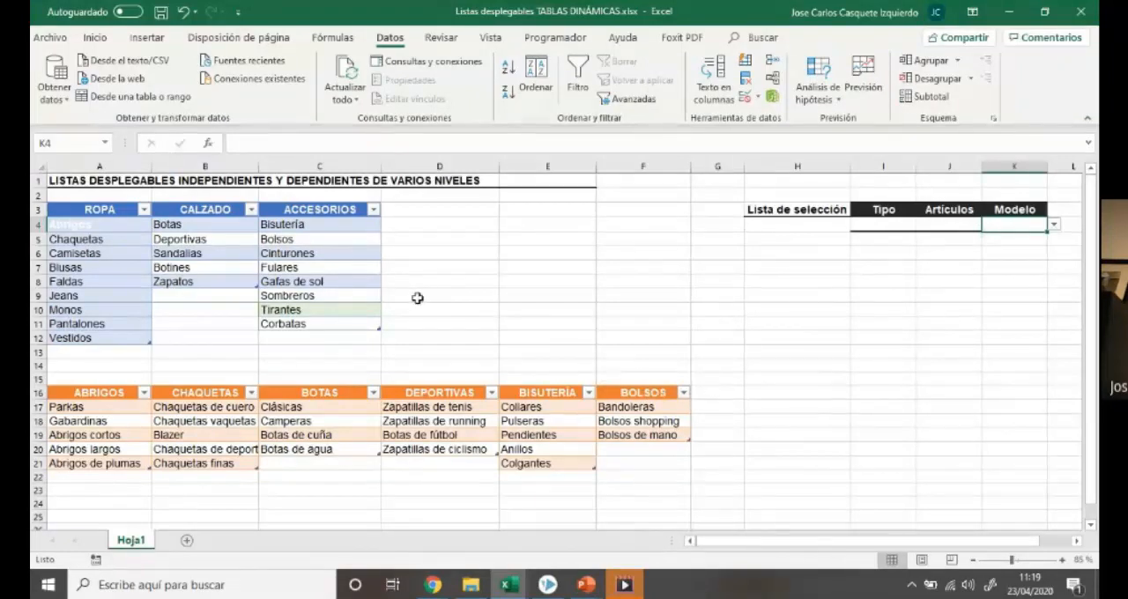
# Review the workbook's defined names and examine the range that TIPO refers to
pyautogui.click(335, 37)
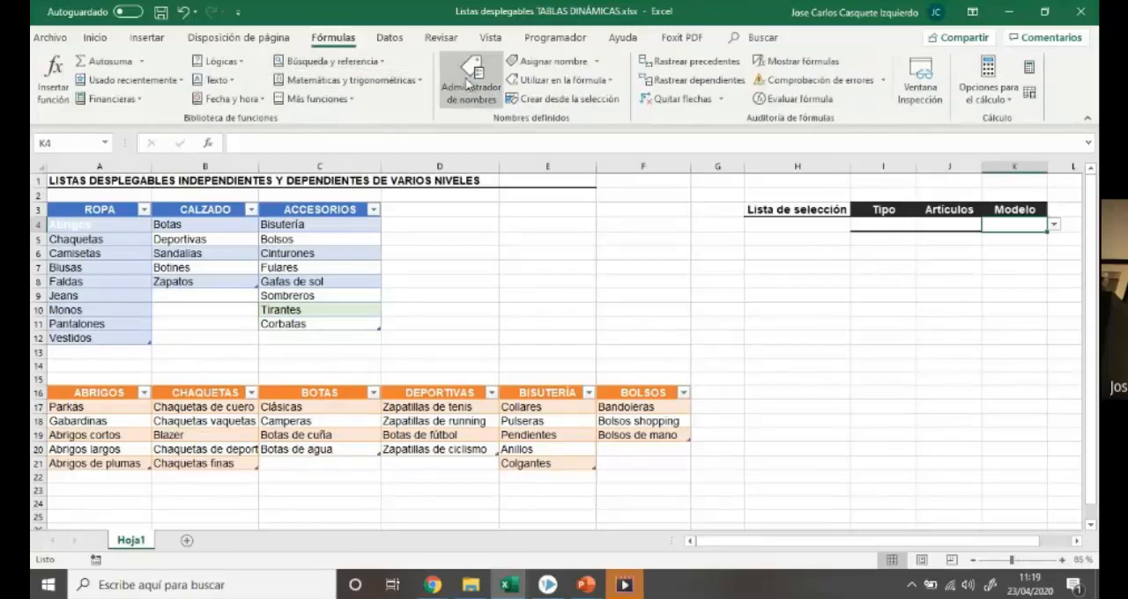
pyautogui.click(468, 82)
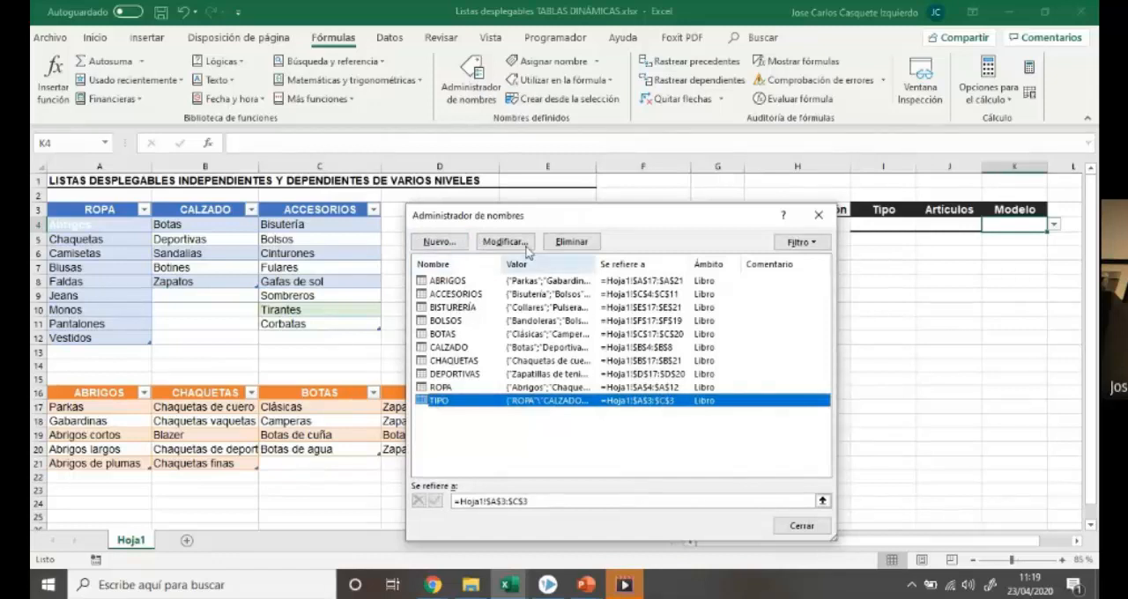
pyautogui.moveTo(550, 218); pyautogui.dragTo(816, 177)
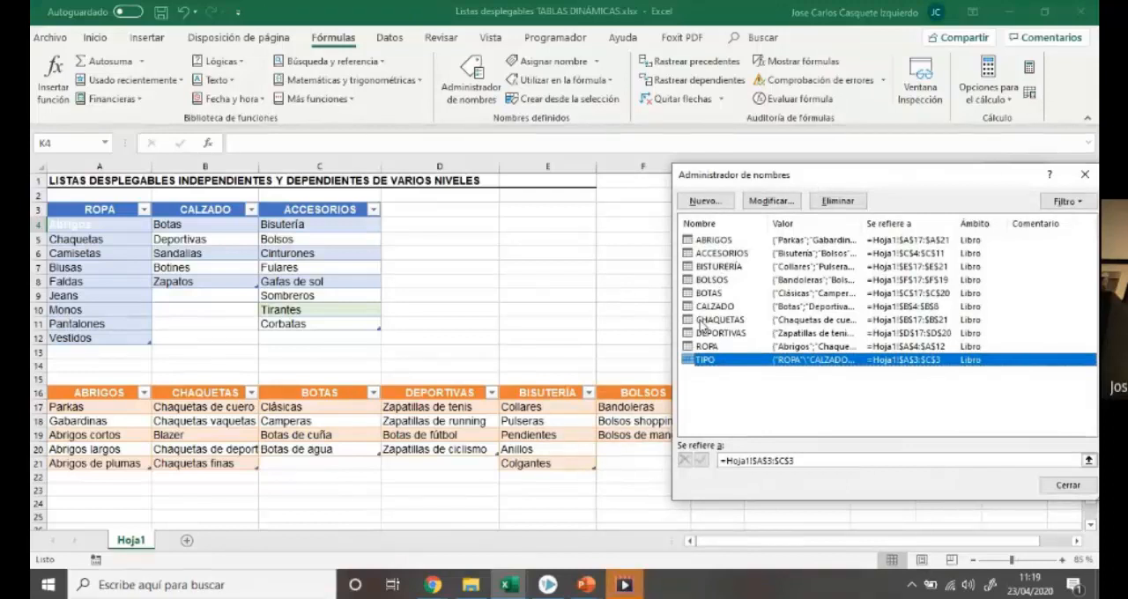
pyautogui.click(710, 377)
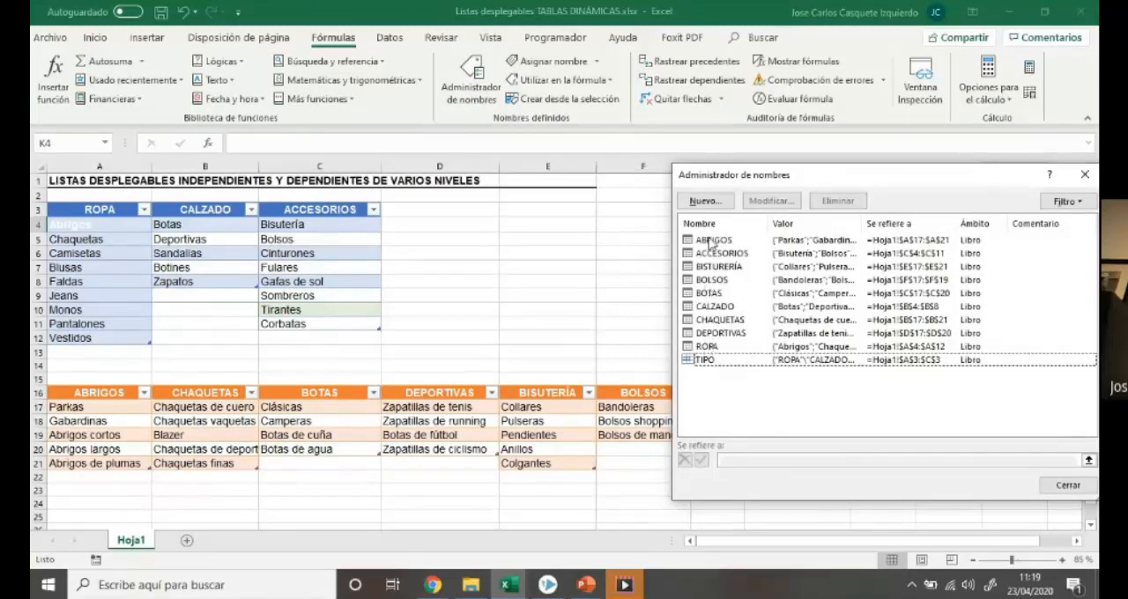
pyautogui.click(708, 360)
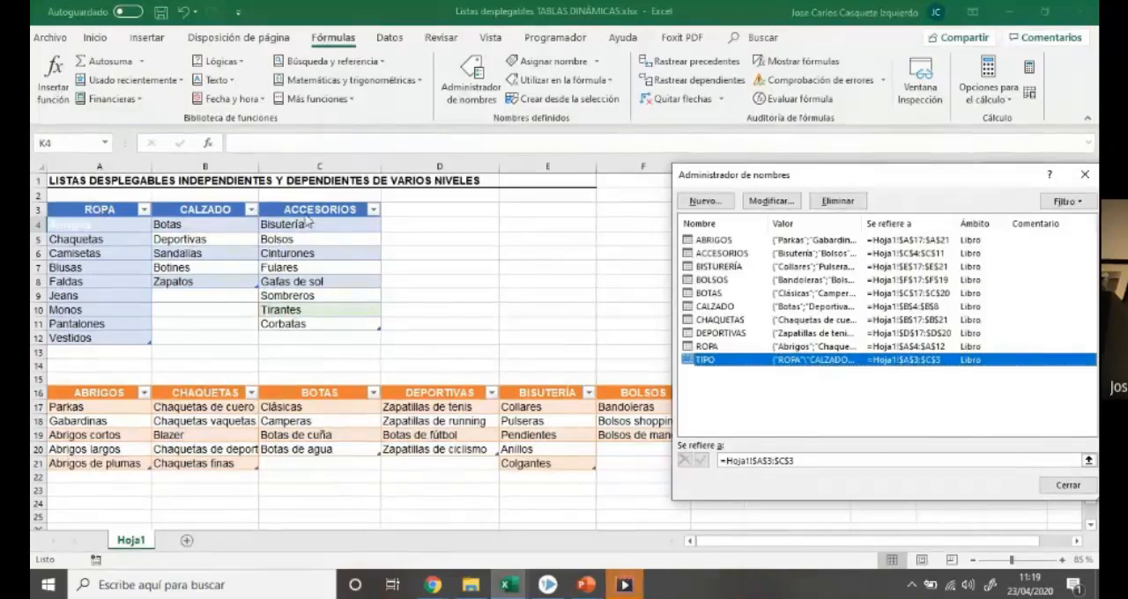
pyautogui.click(763, 461)
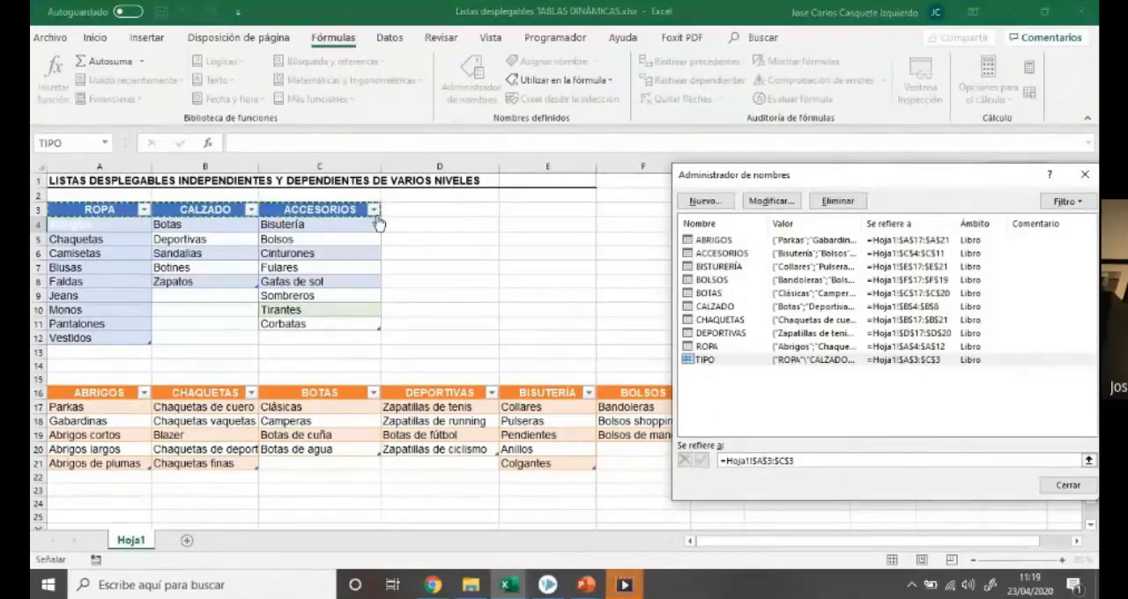
# Inspect the definition of the CHAQUETAS table name and leave it without editing
pyautogui.click(720, 320)
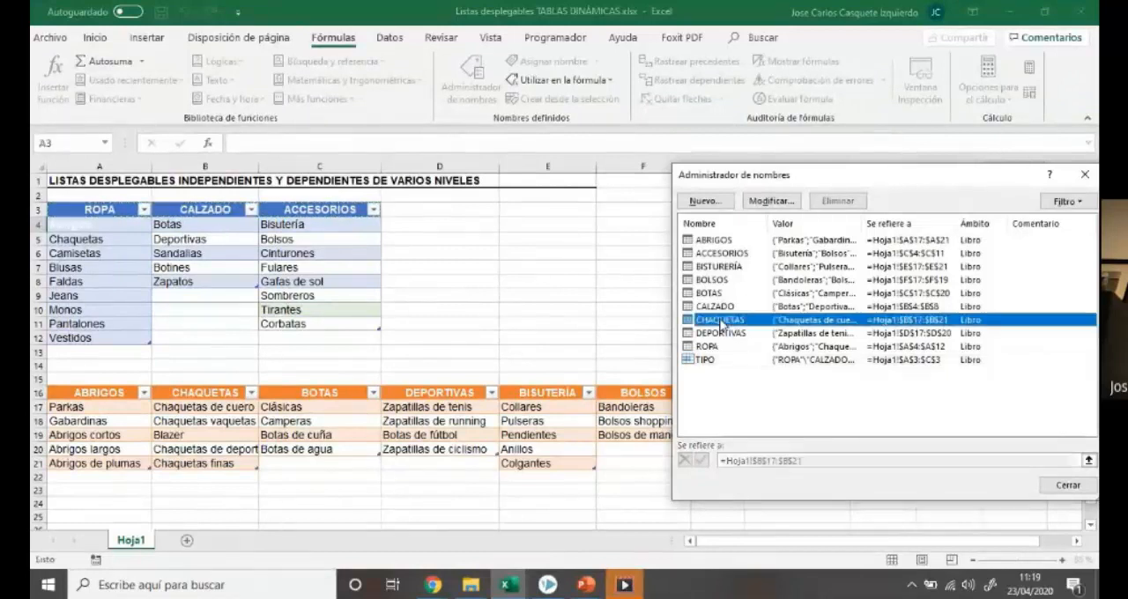
pyautogui.click(771, 201)
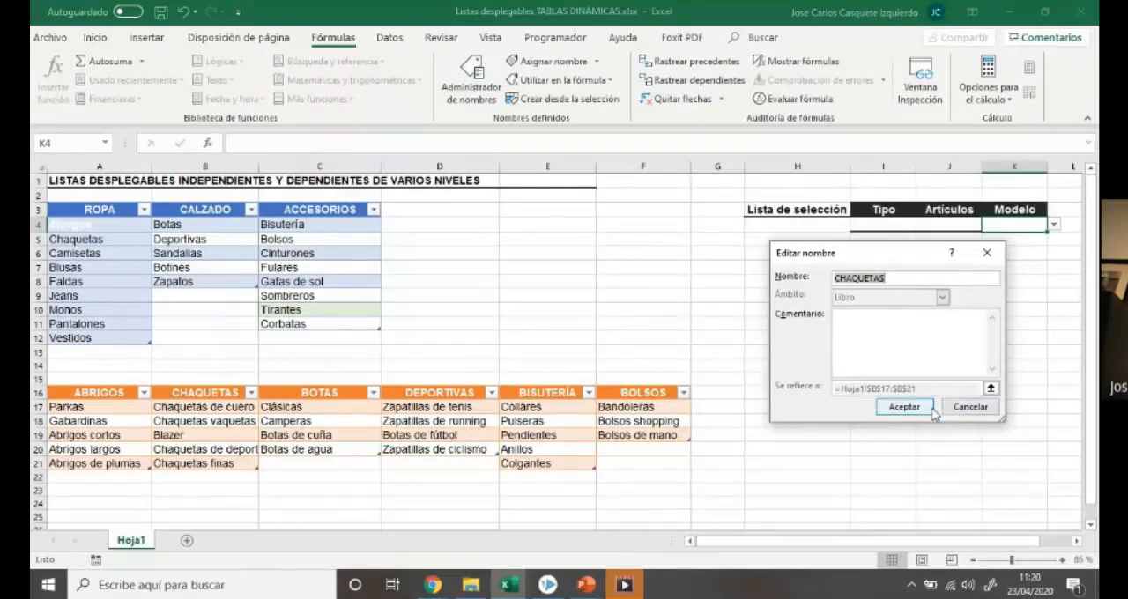
pyautogui.click(904, 408)
pyautogui.click(573, 356)
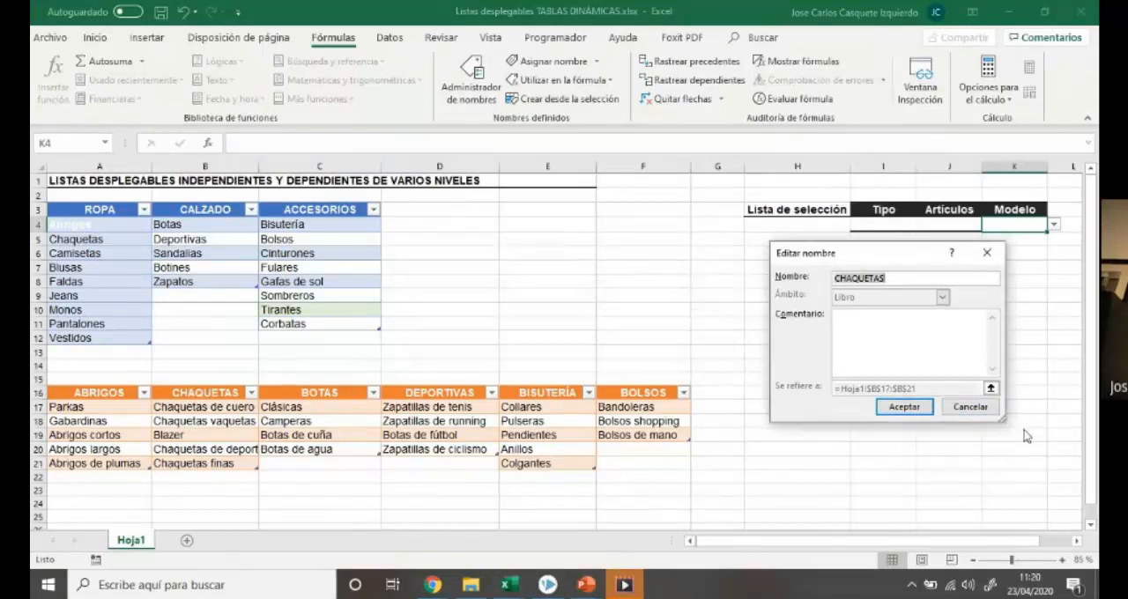
pyautogui.click(970, 407)
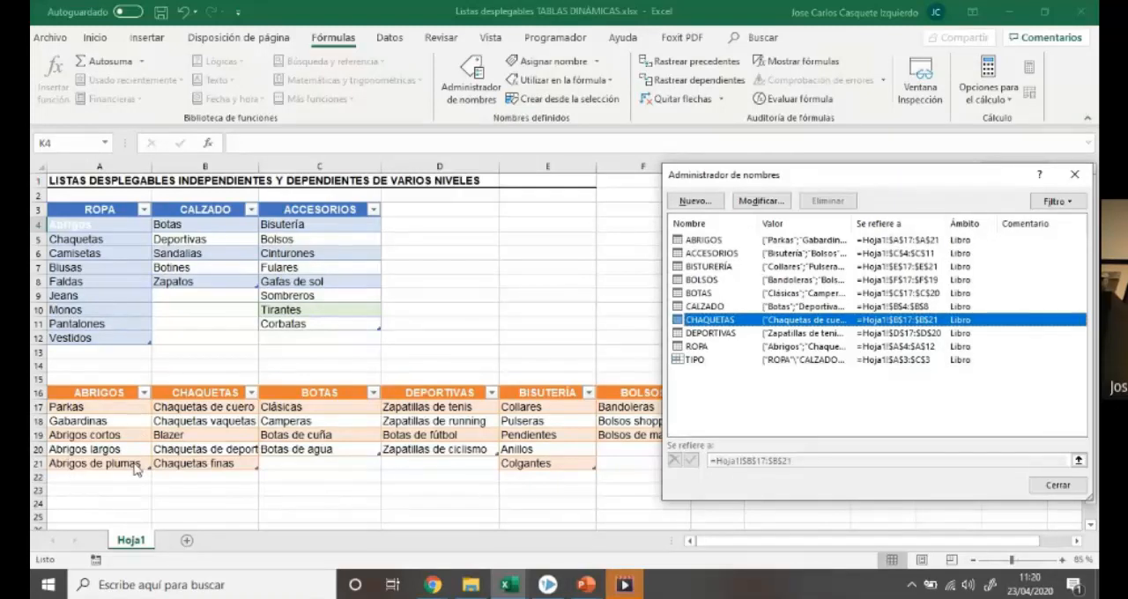
# Change the range of the name TIPO to =Hoja1!$A$3:$D$3 and save the change
pyautogui.click(710, 361)
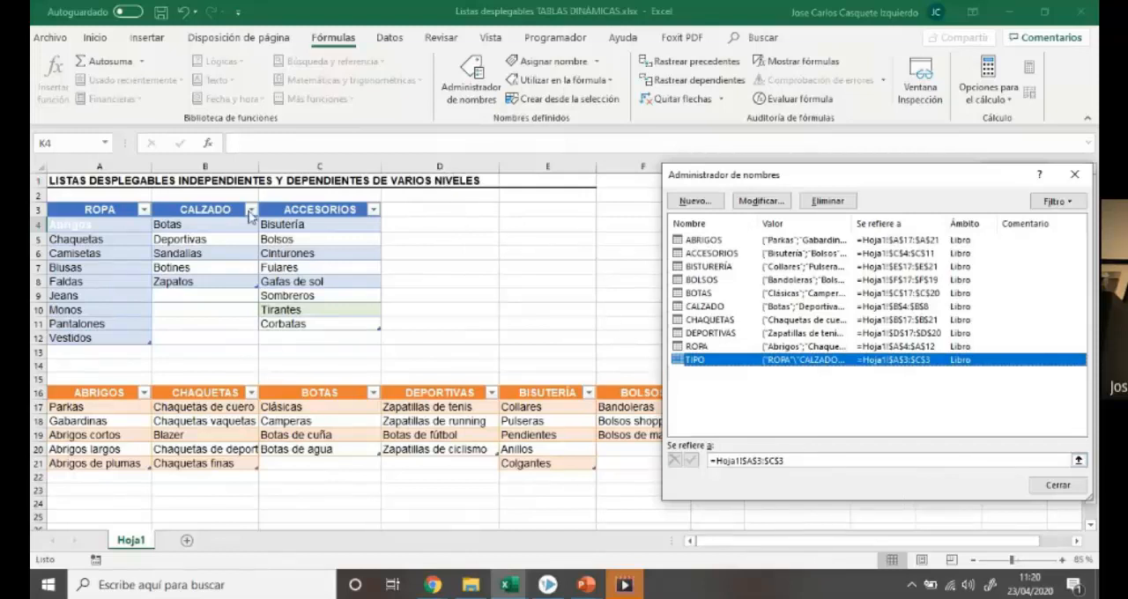
pyautogui.click(767, 461)
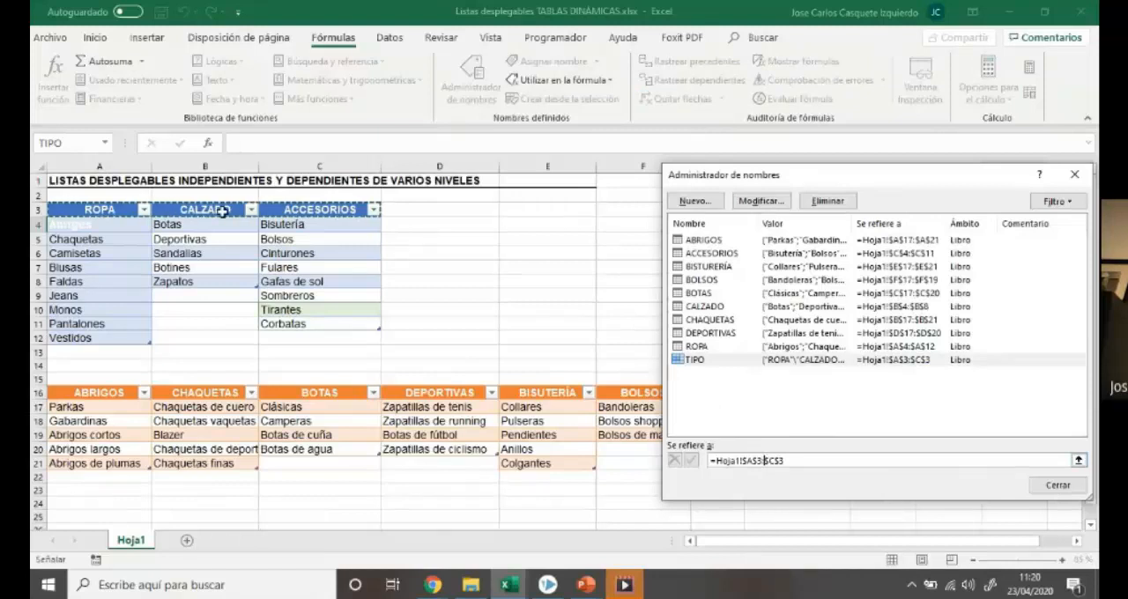
pyautogui.moveTo(115, 209); pyautogui.dragTo(408, 208)
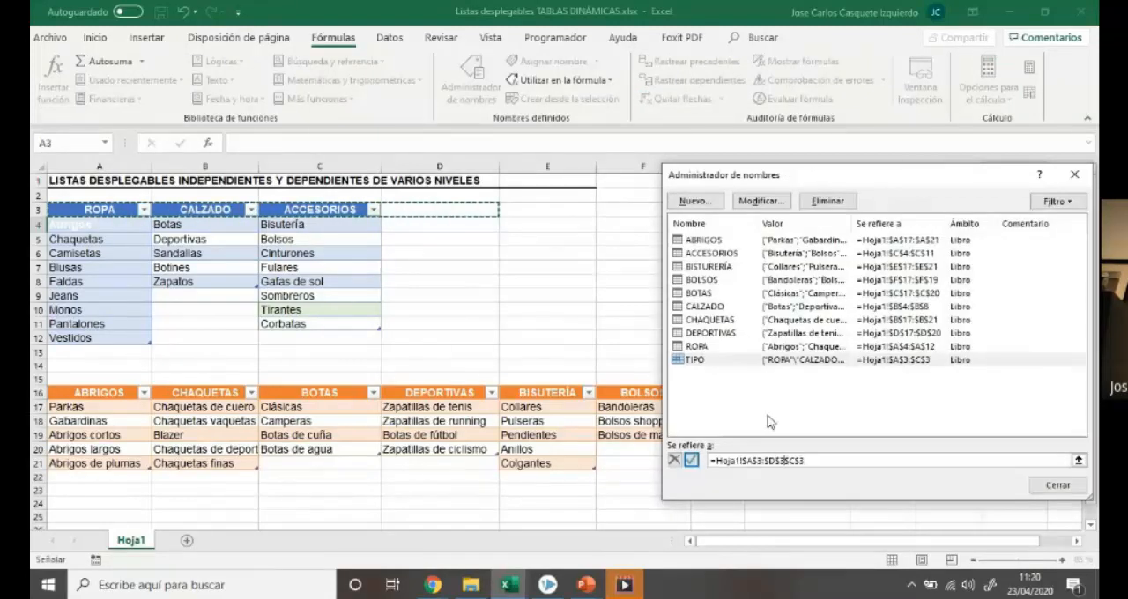
pyautogui.click(817, 461)
pyautogui.press('BackSpace')
pyautogui.press('BackSpace')
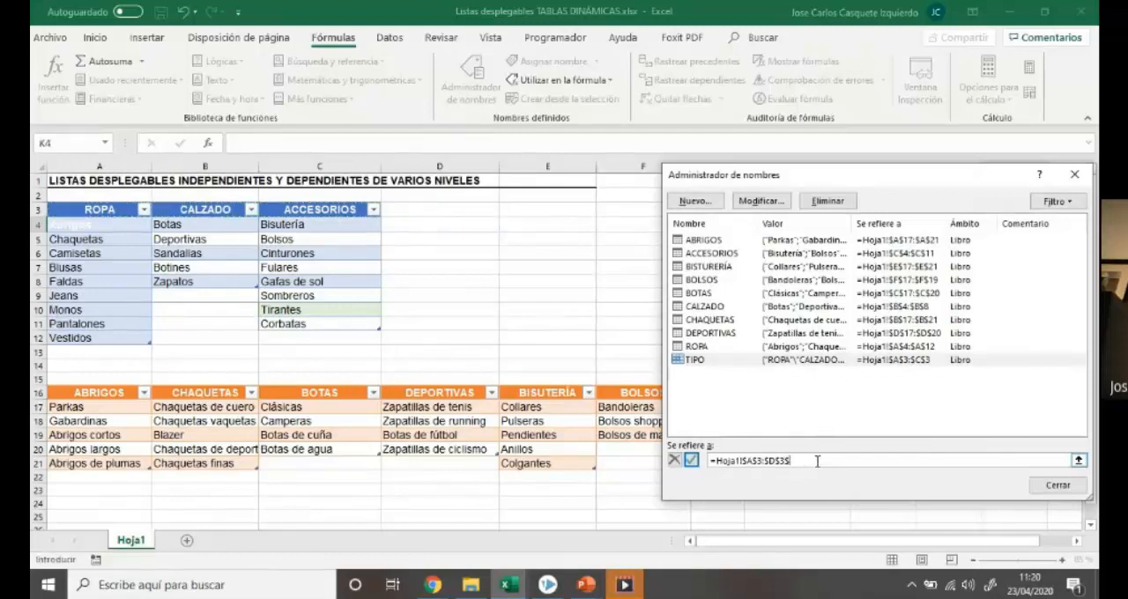
pyautogui.press('BackSpace')
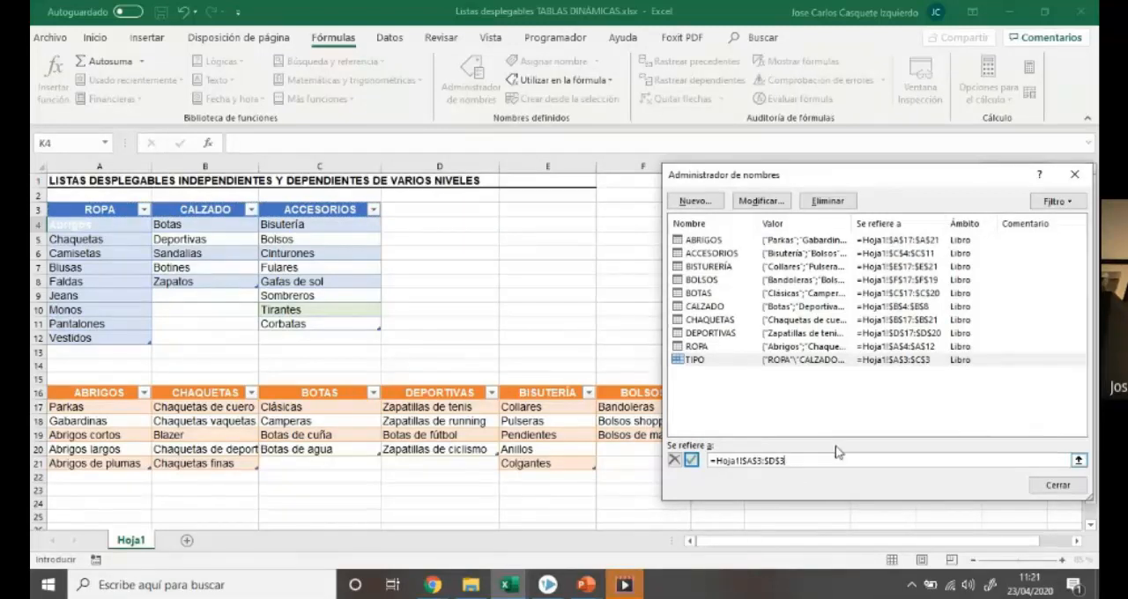
pyautogui.click(1058, 484)
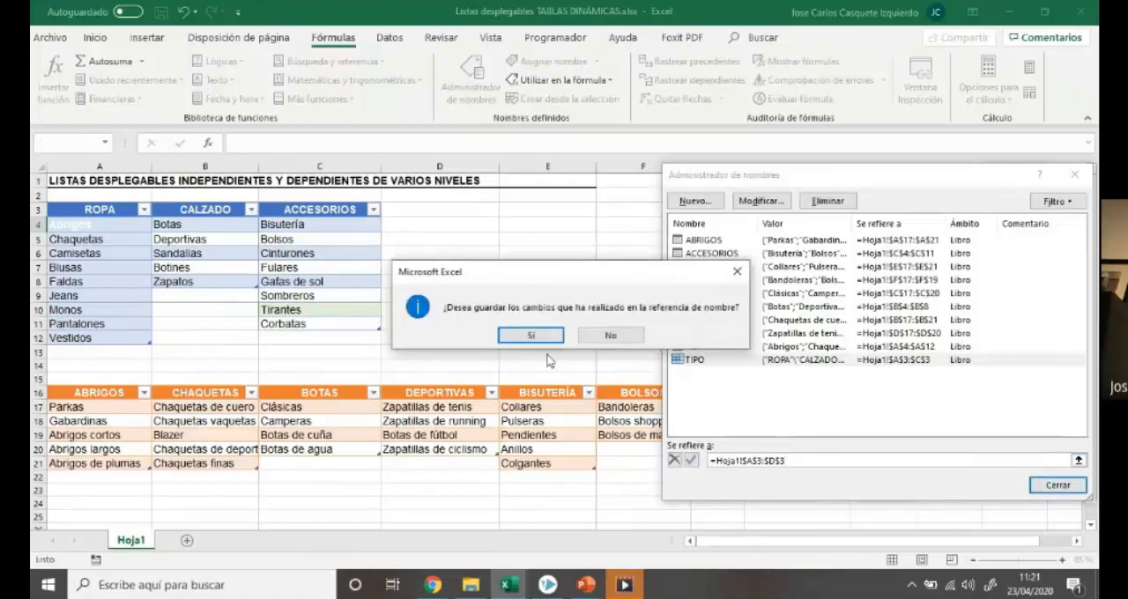
pyautogui.click(531, 336)
# Check the options offered by the Tipo drop-down list in I4
pyautogui.click(416, 209)
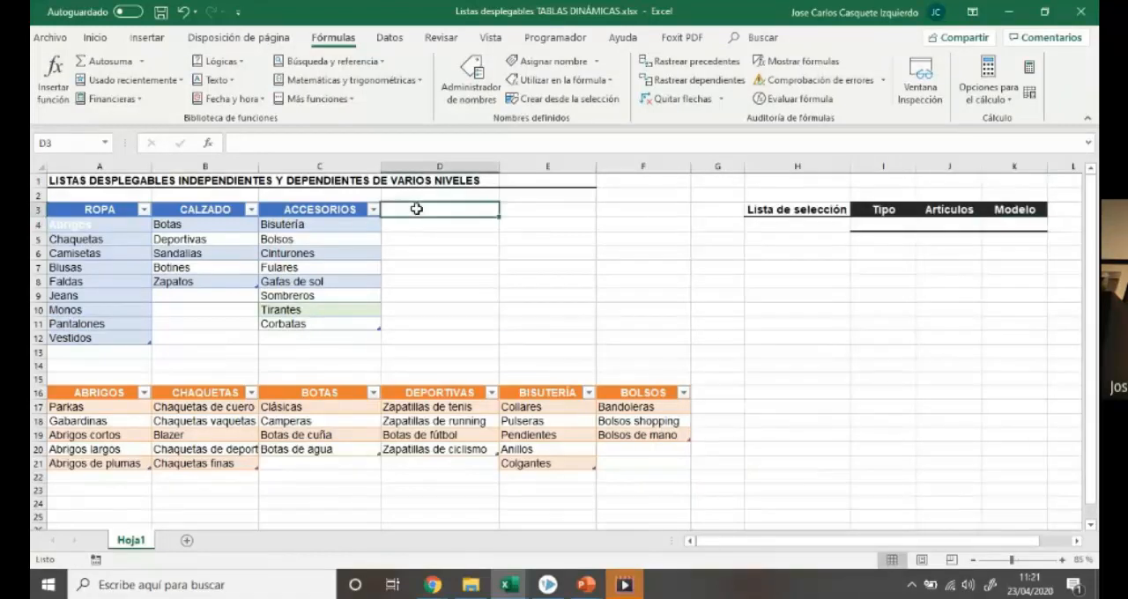
pyautogui.click(864, 224)
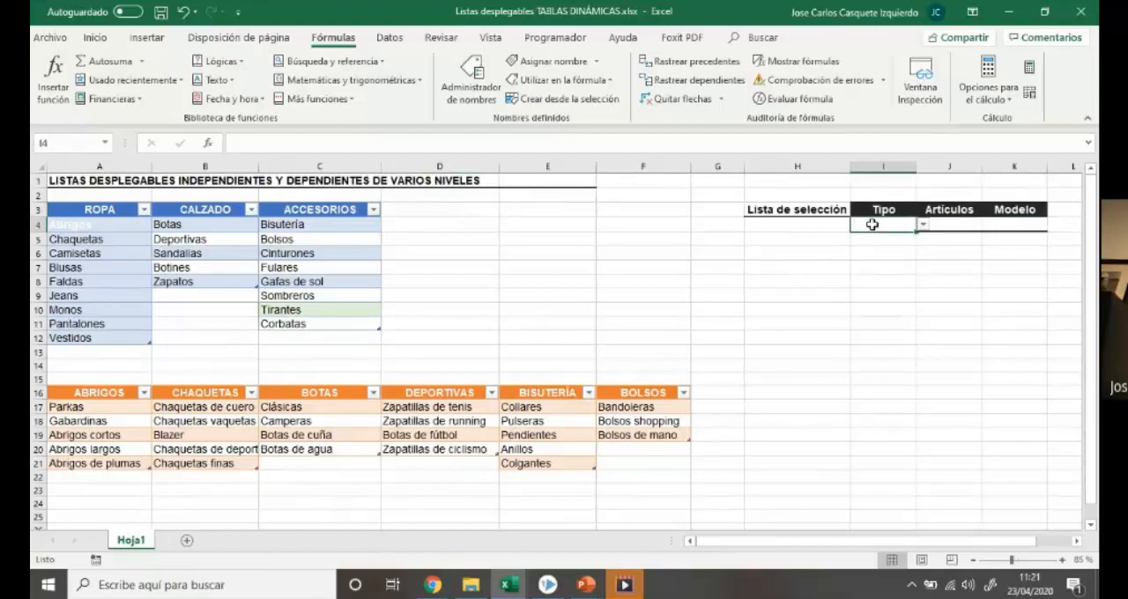
pyautogui.click(923, 225)
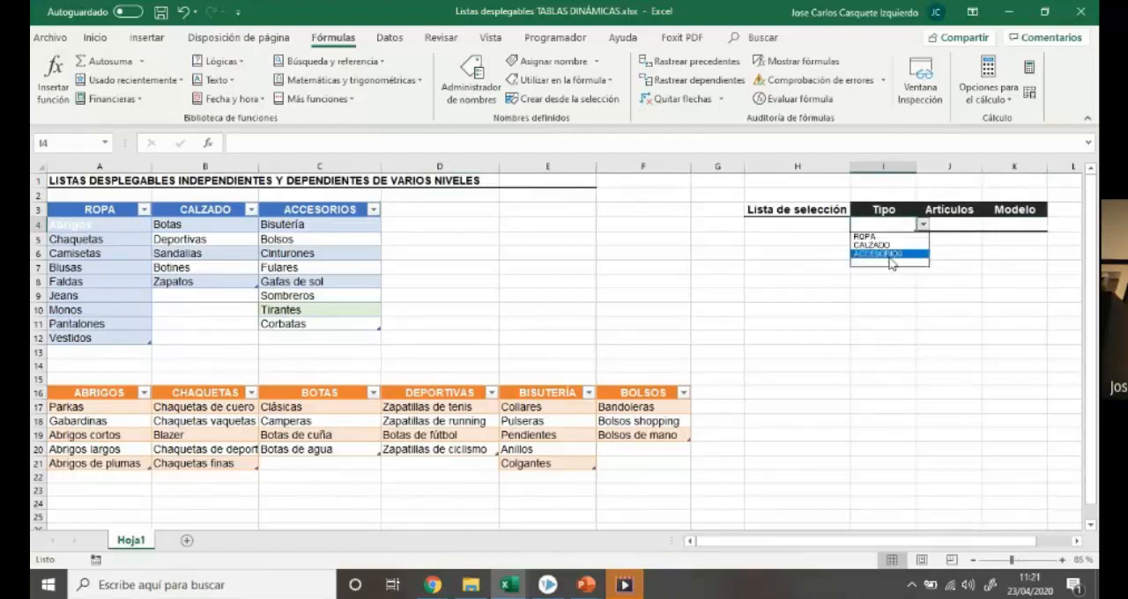
# Enter the new category header PERFUMERÍA in D3, beside ACCESORIOS
pyautogui.click(441, 209)
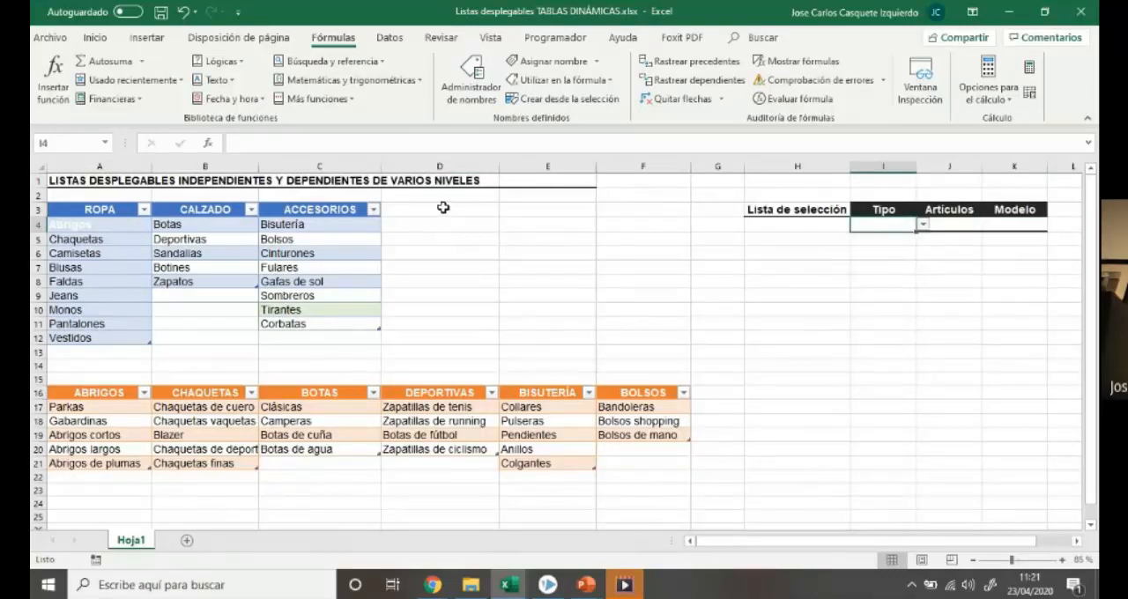
pyautogui.write('PERM')
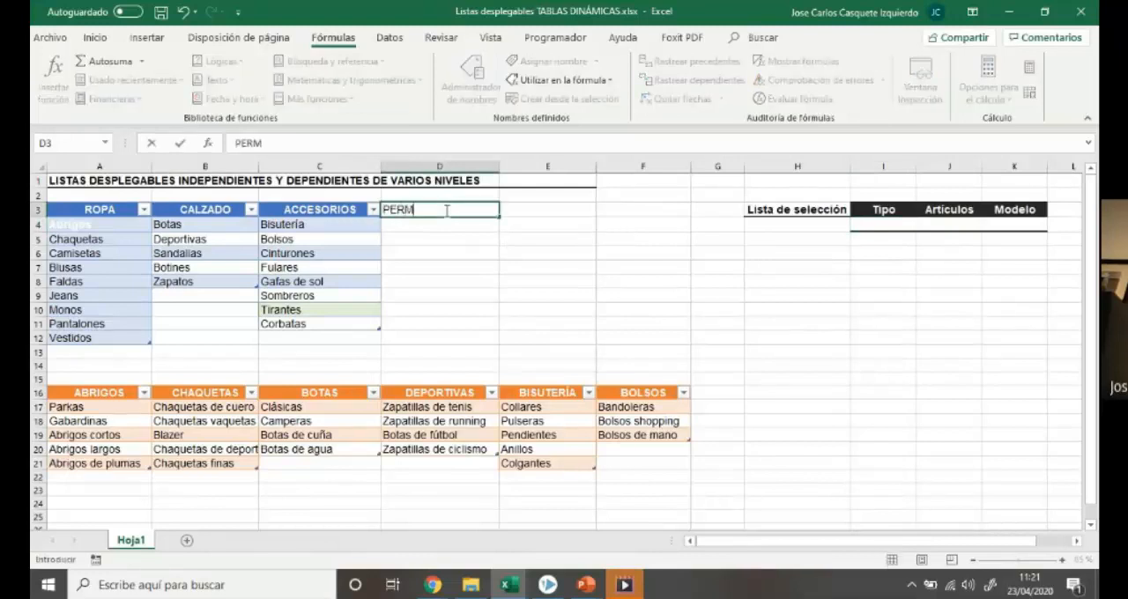
pyautogui.press('BackSpace')
pyautogui.write('FUMERÍA')
pyautogui.press('Return')
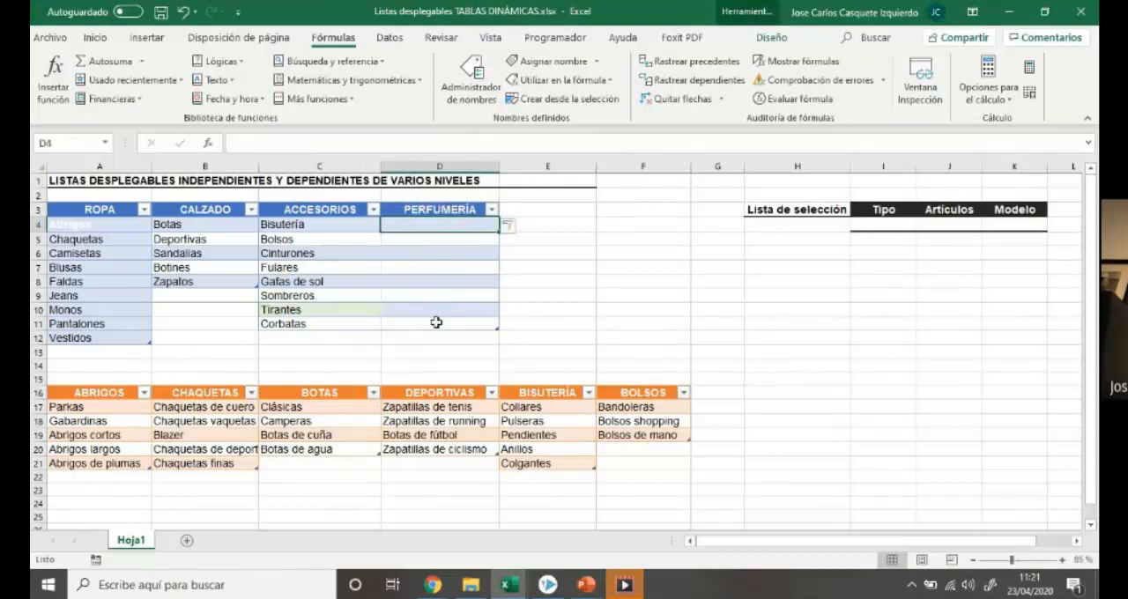
# Check the name of the table that contains the cells below the PERFUMERÍA header
pyautogui.click(449, 250)
pyautogui.click(416, 226)
pyautogui.click(767, 38)
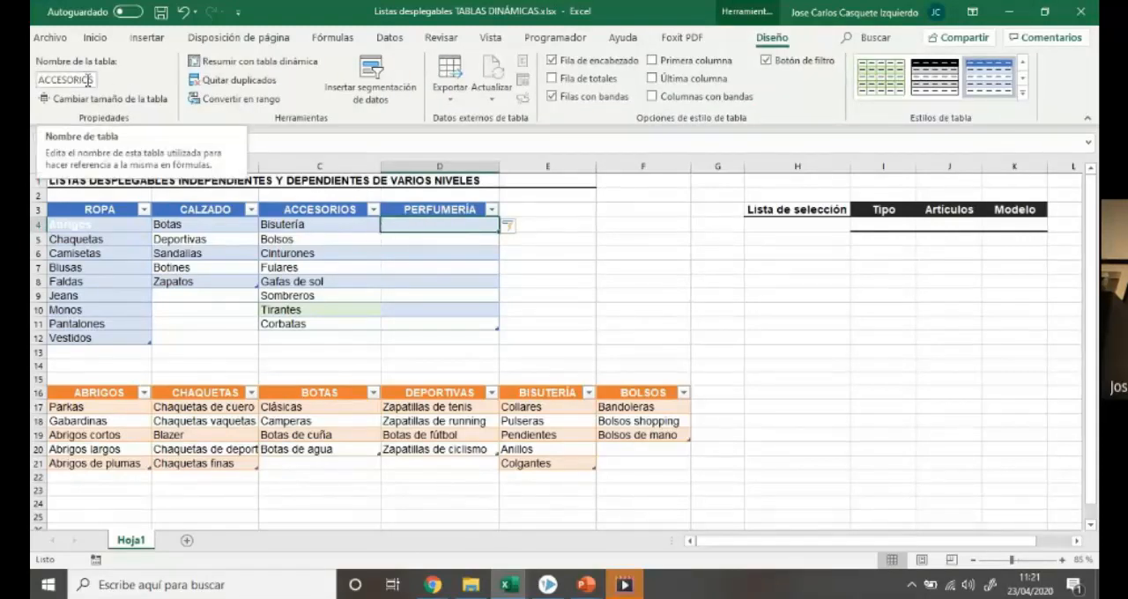
pyautogui.click(401, 255)
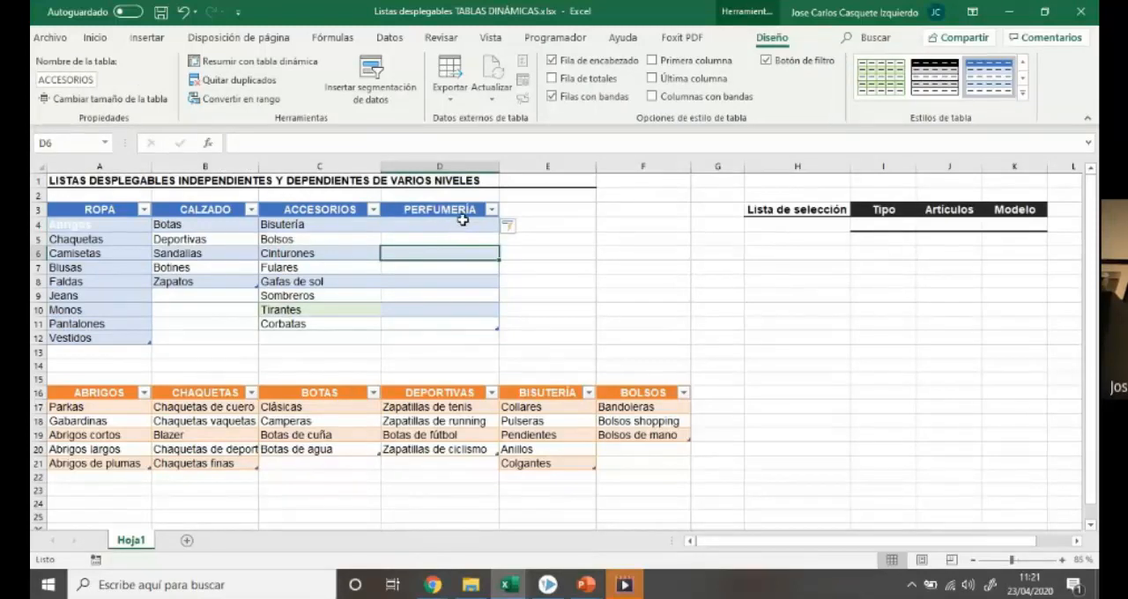
# Check that the Tipo drop-down list in I4 offers the new PERFUMERÍA category
pyautogui.click(897, 226)
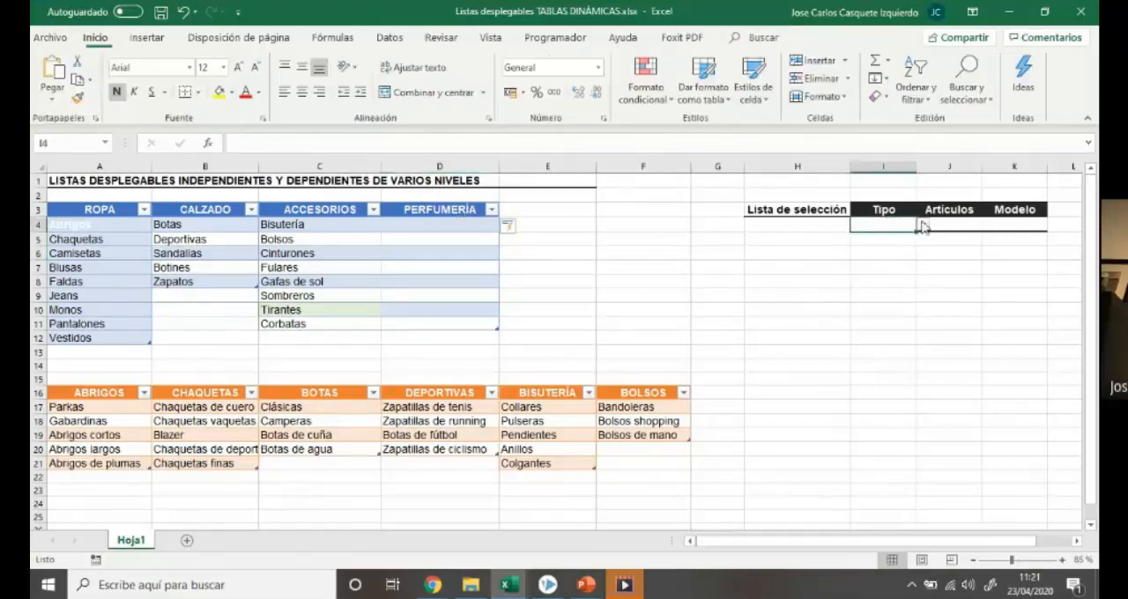
pyautogui.click(922, 225)
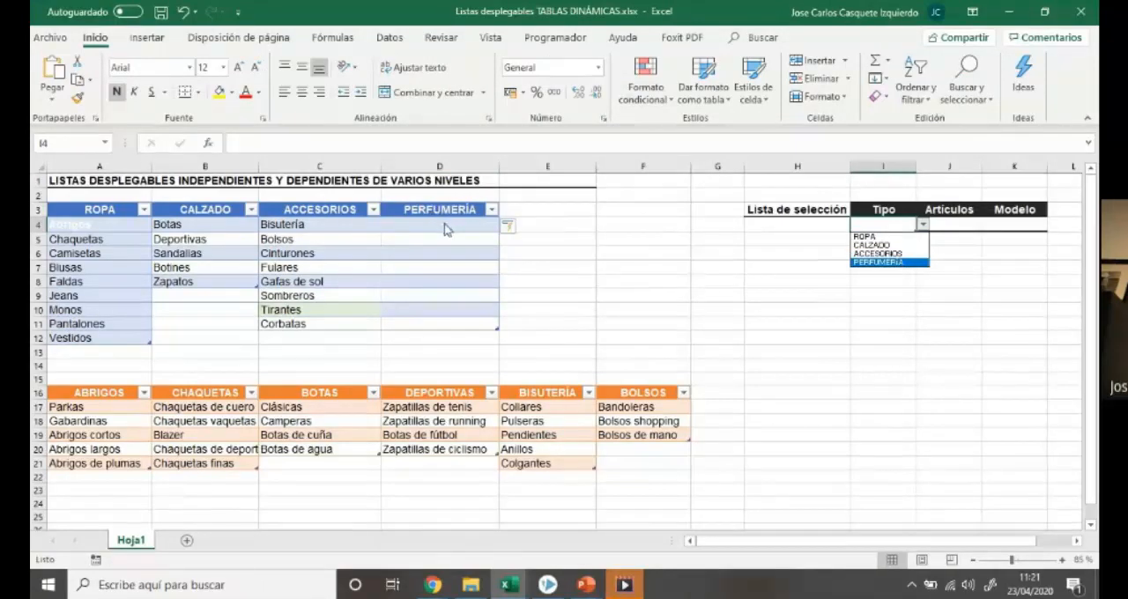
# Try converting the table that holds the ACCESORIOS and PERFUMERÍA columns into a normal range
pyautogui.moveTo(444, 215); pyautogui.dragTo(456, 319)
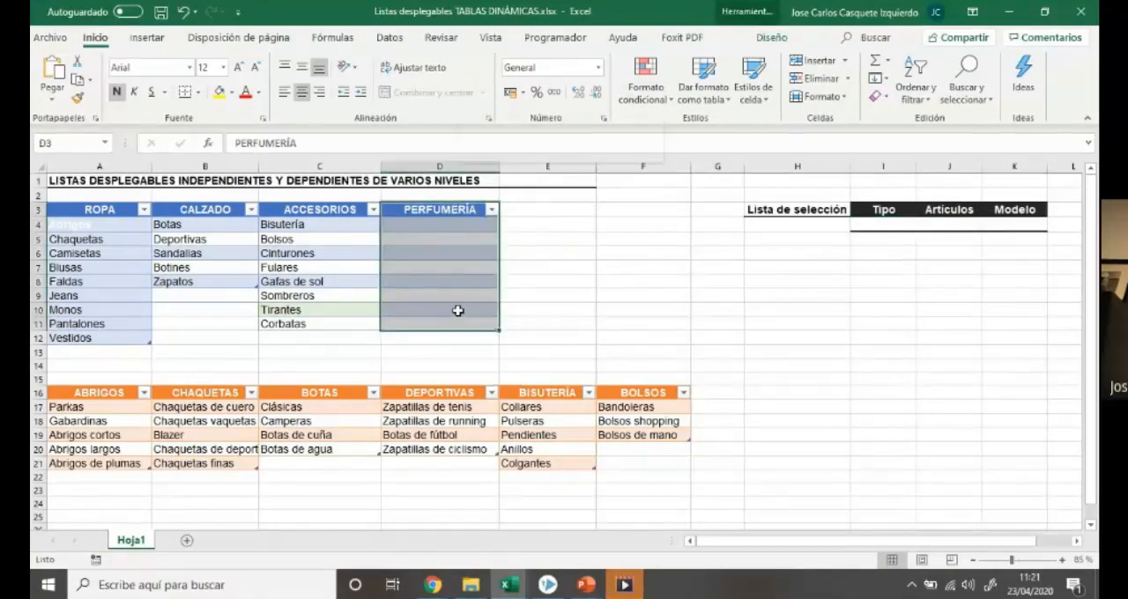
pyautogui.rightClick(457, 317)
pyautogui.moveTo(617, 459)
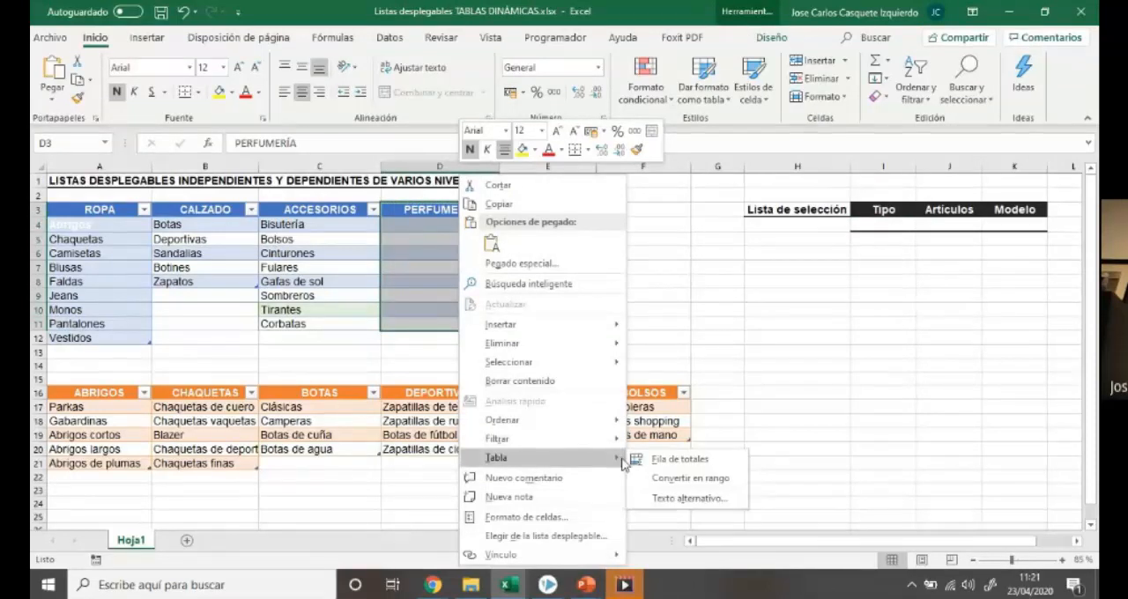
pyautogui.click(687, 477)
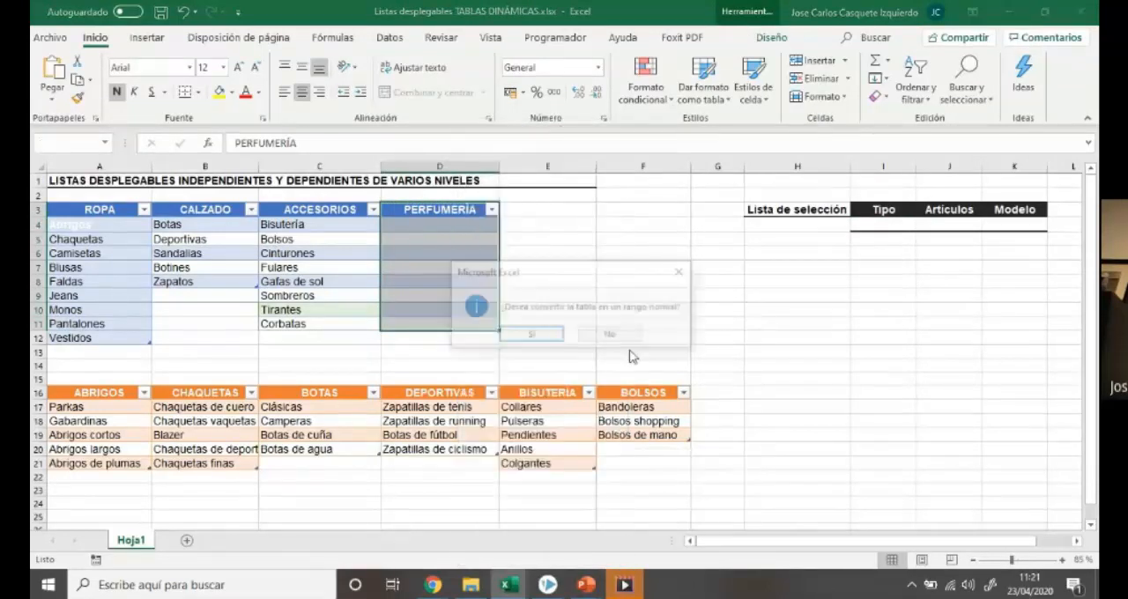
pyautogui.click(531, 336)
pyautogui.click(513, 241)
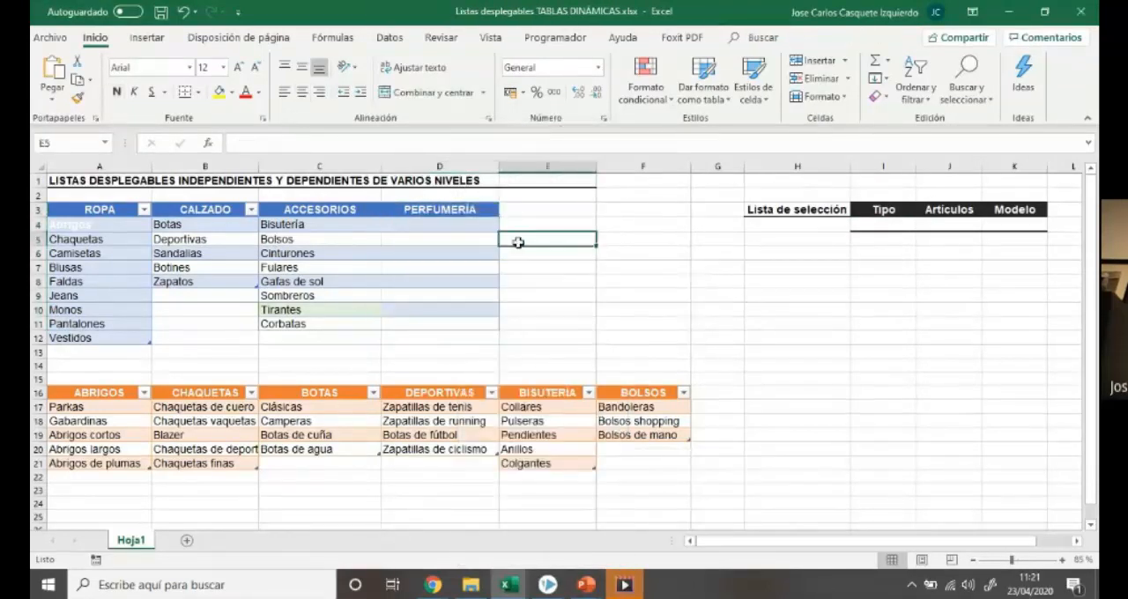
pyautogui.moveTo(348, 209); pyautogui.dragTo(345, 322)
pyautogui.moveTo(439, 210); pyautogui.dragTo(437, 323)
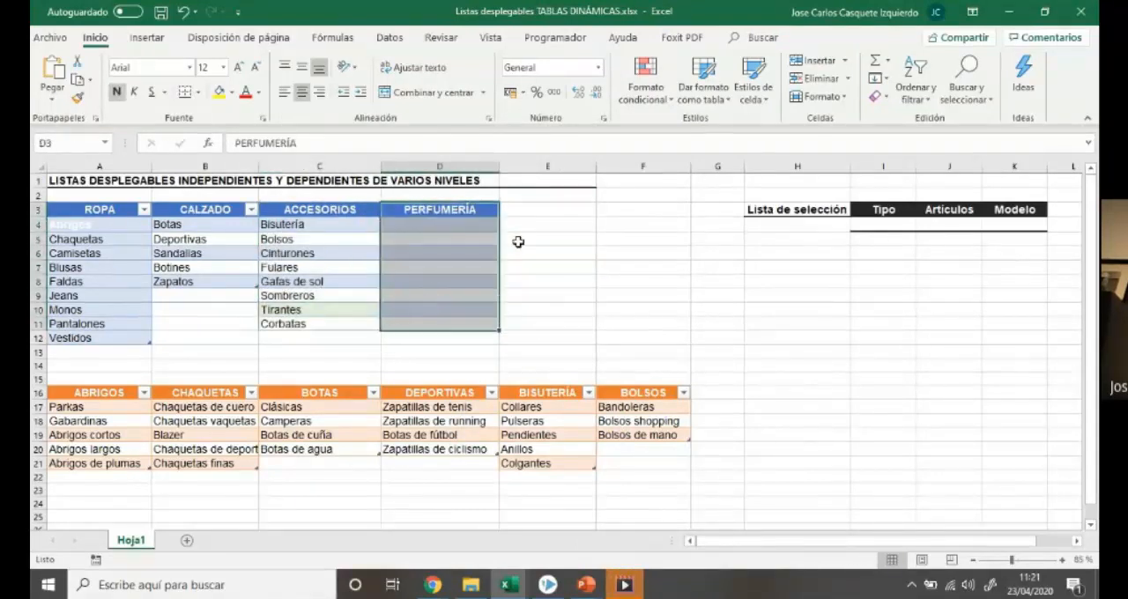
# Undo the conversion to a range and the entry of the PERFUMERÍA header in D3
pyautogui.click(184, 12)
pyautogui.click(184, 13)
pyautogui.click(184, 12)
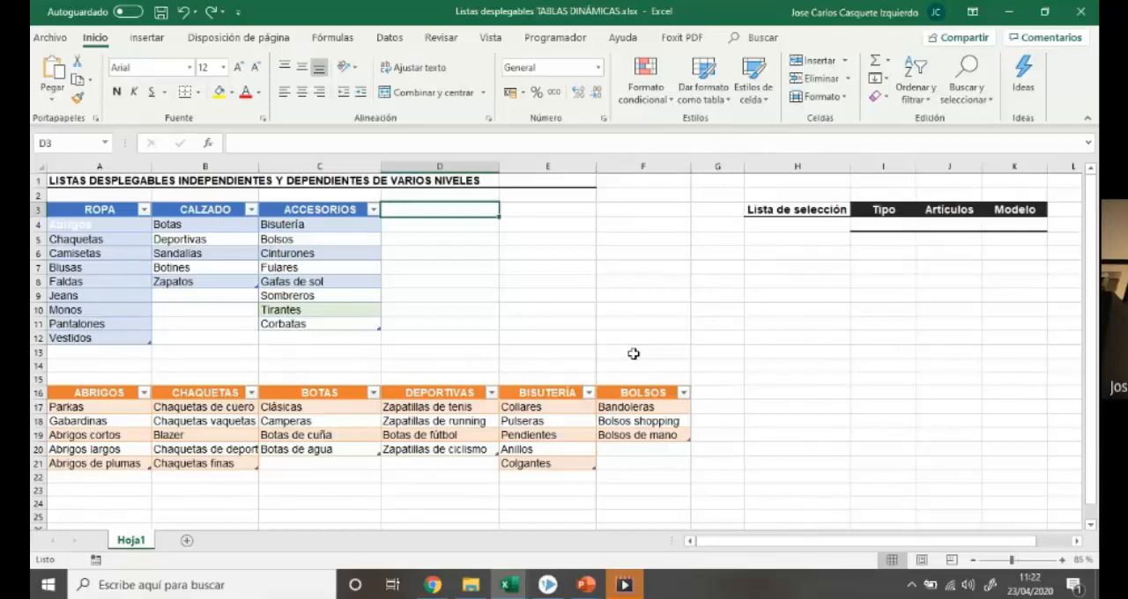
pyautogui.click(776, 342)
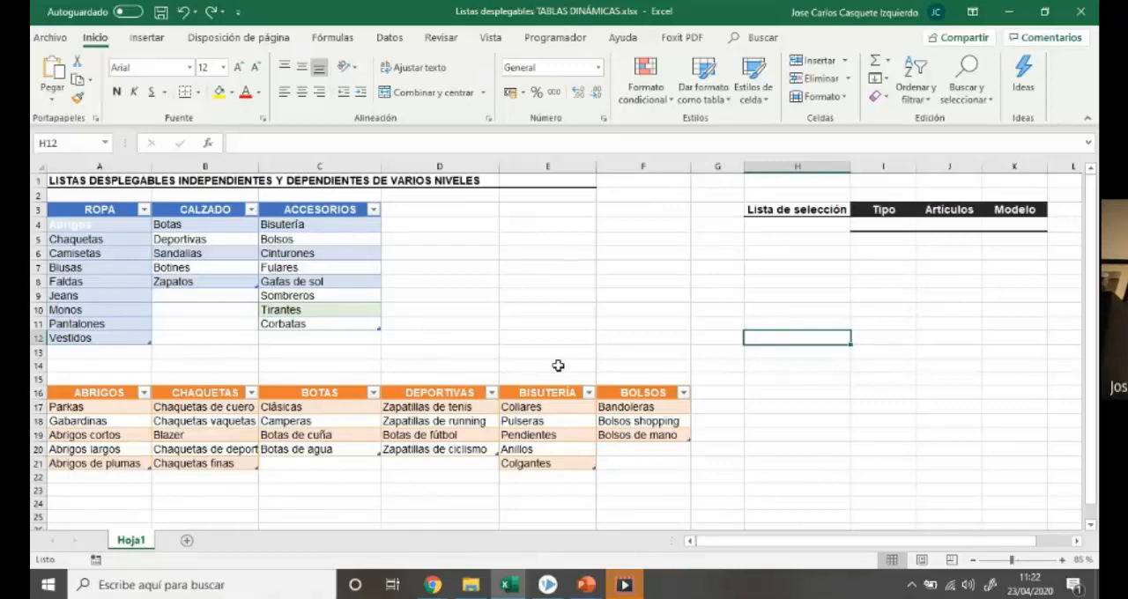
# Switch to the workbook Listas desplegables dependientes con tablas.xlsx and compare the blue invoice table with the orange plain range
pyautogui.click(510, 584)
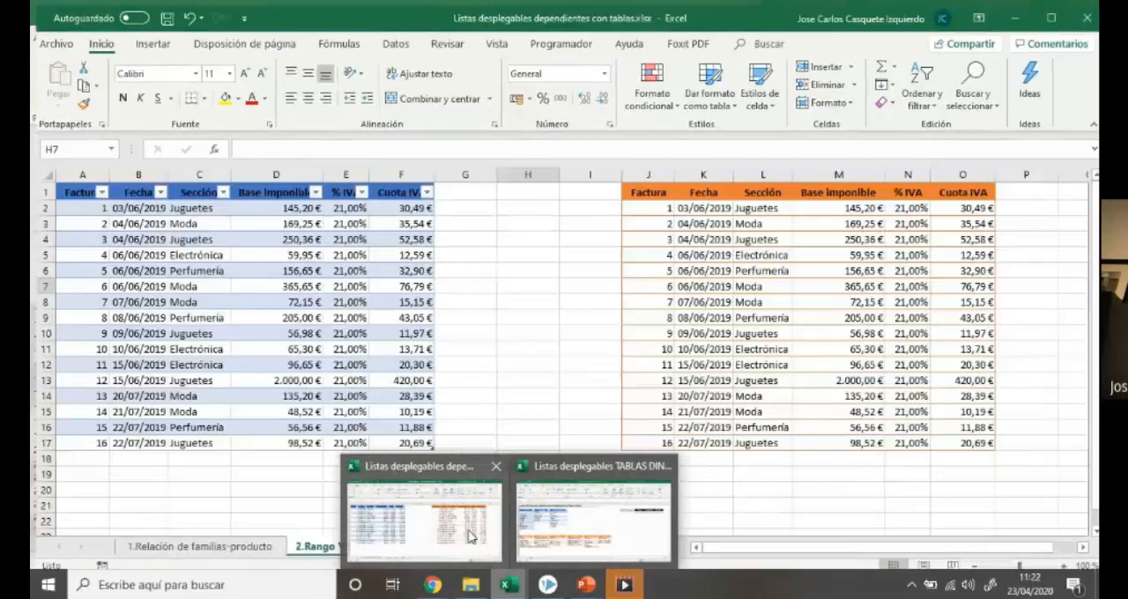
pyautogui.click(470, 538)
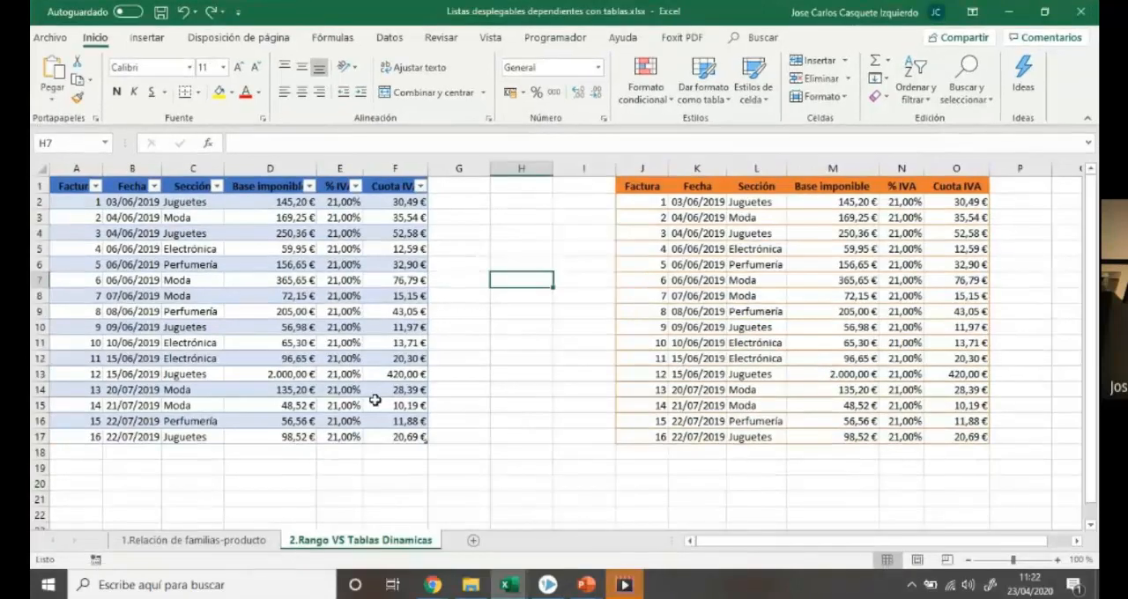
pyautogui.click(348, 374)
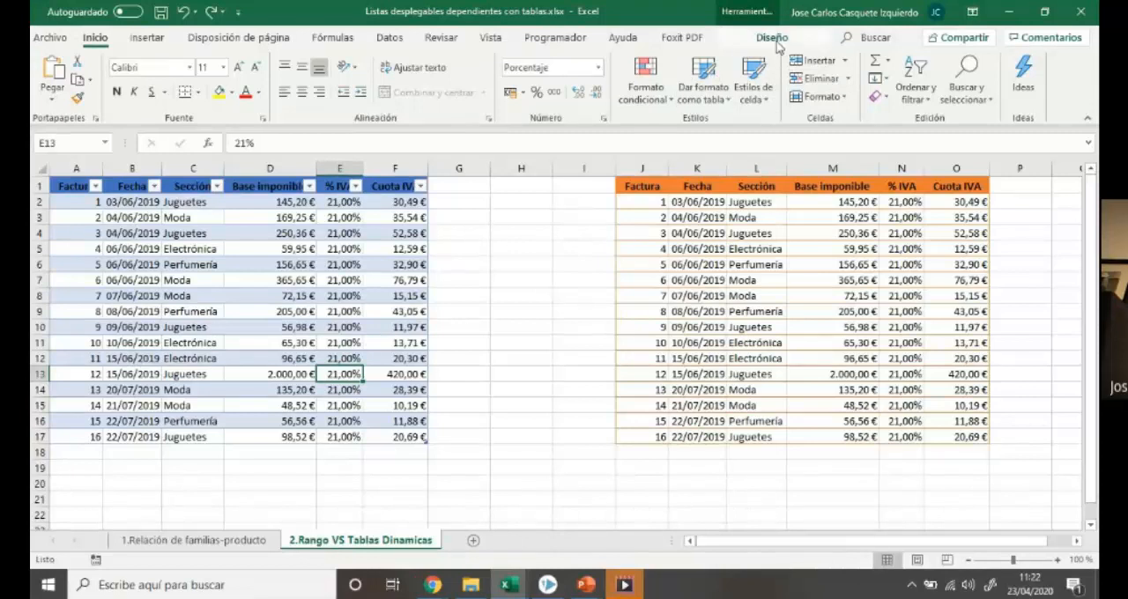
pyautogui.click(628, 281)
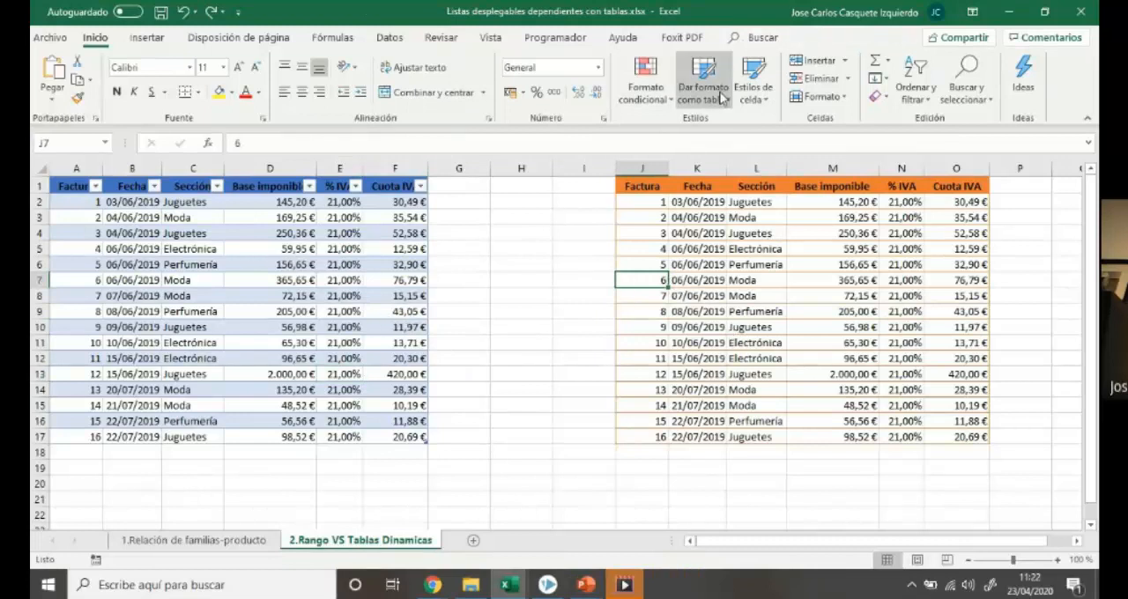
pyautogui.click(289, 345)
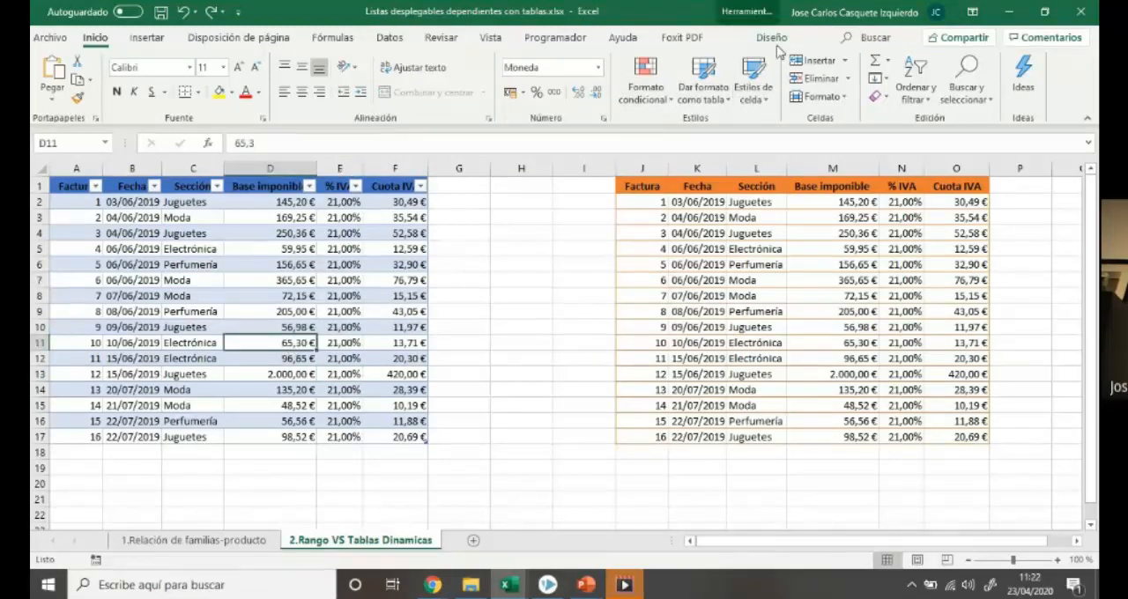
# Look through the cell styles and preview the table formats available for the blue invoice table, without applying any
pyautogui.click(766, 104)
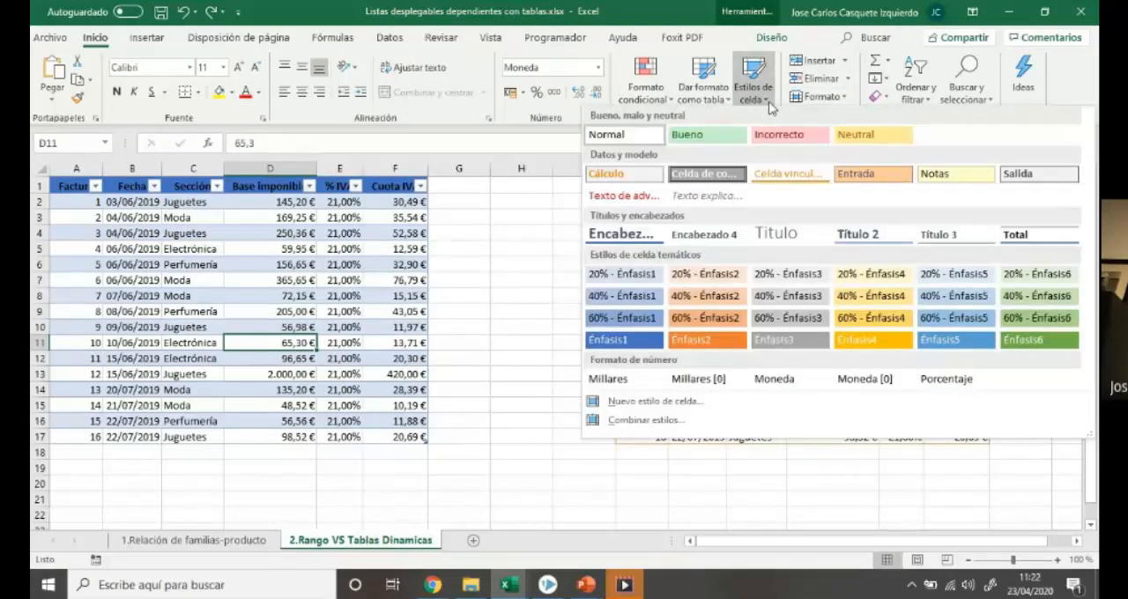
pyautogui.click(727, 104)
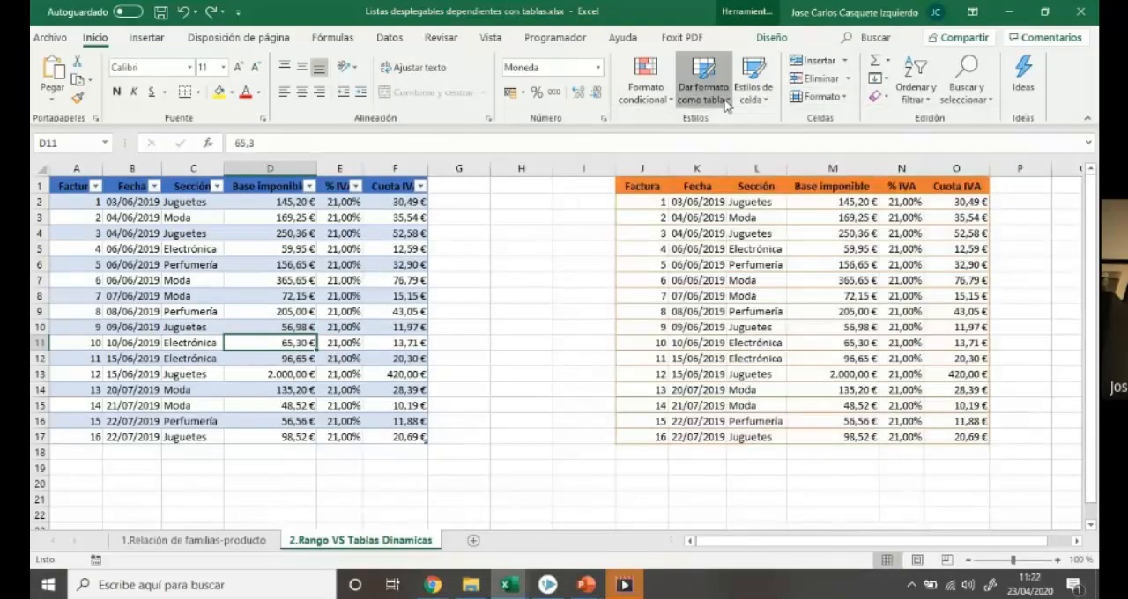
pyautogui.click(726, 105)
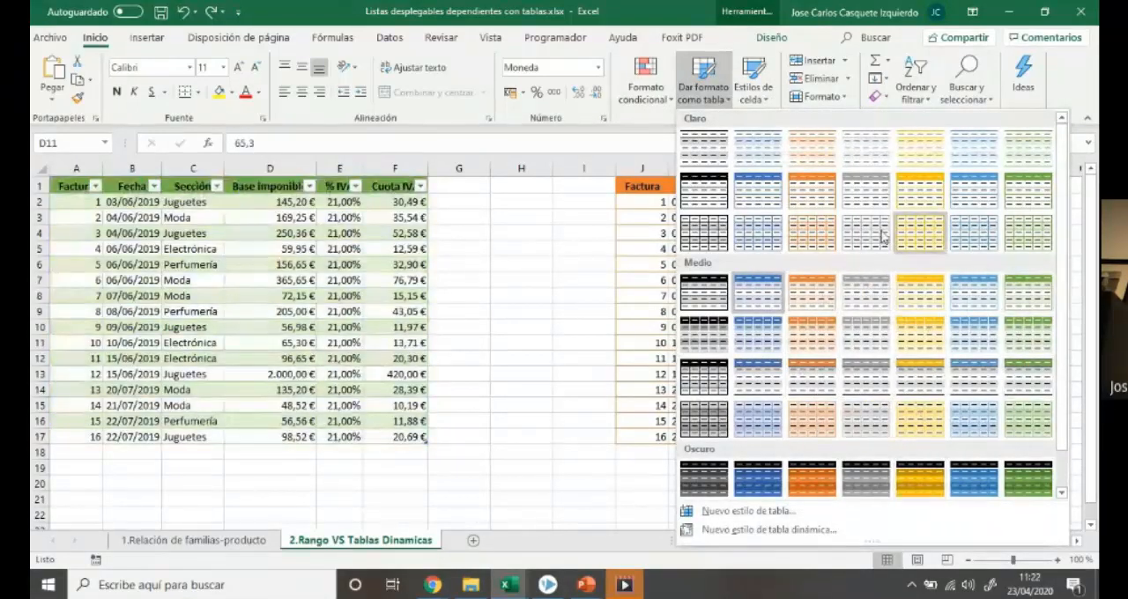
pyautogui.click(537, 319)
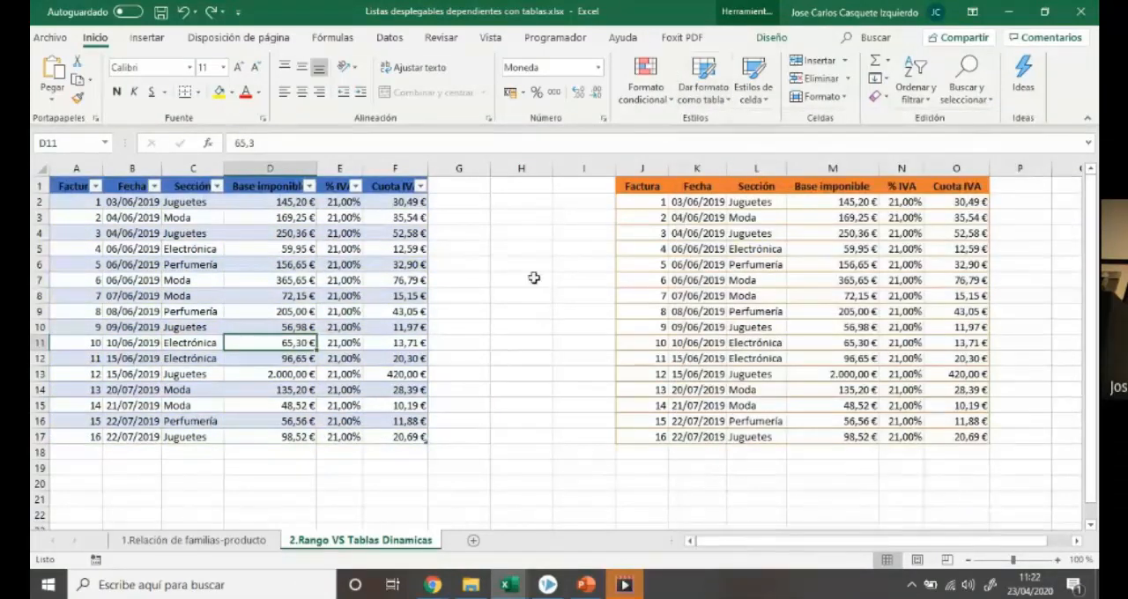
# Try the Primera columna style option on the CUOTA_IVA table and turn it off again
pyautogui.click(767, 39)
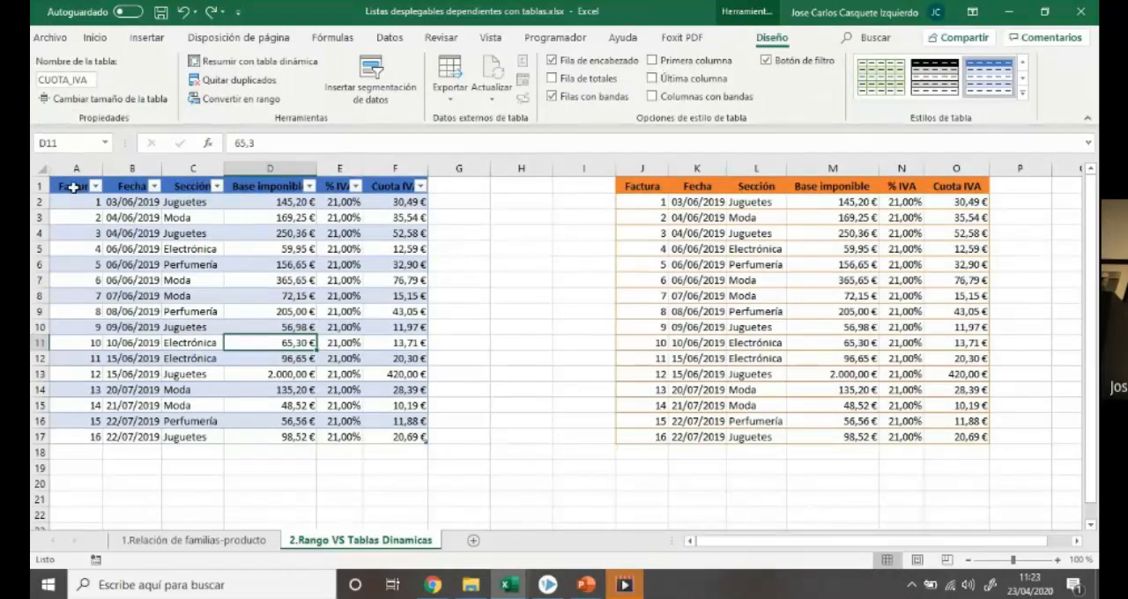
pyautogui.click(653, 60)
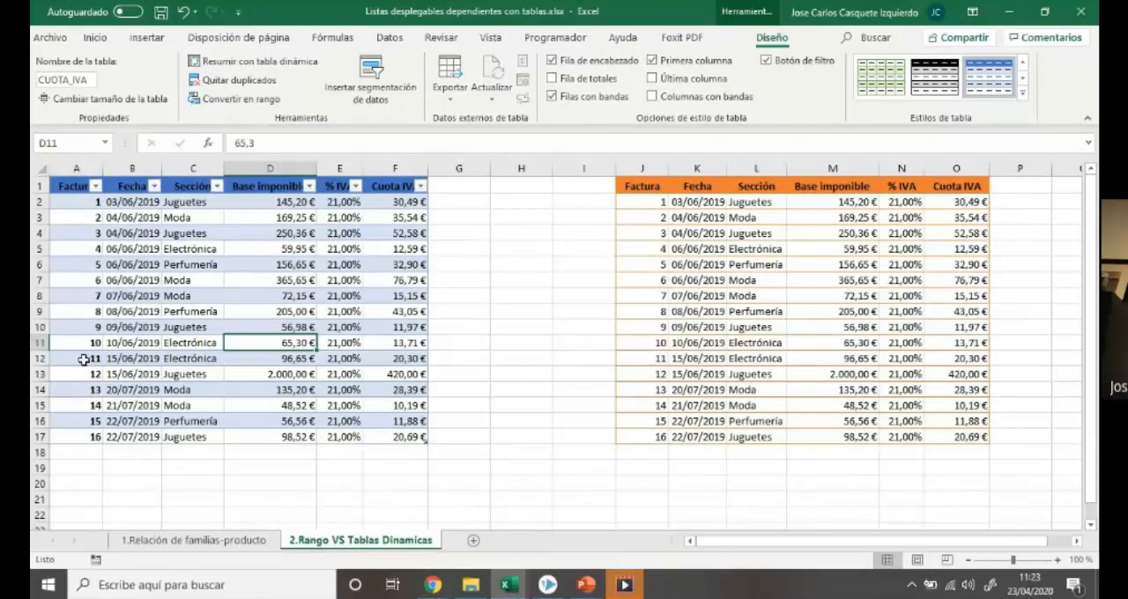
pyautogui.click(652, 60)
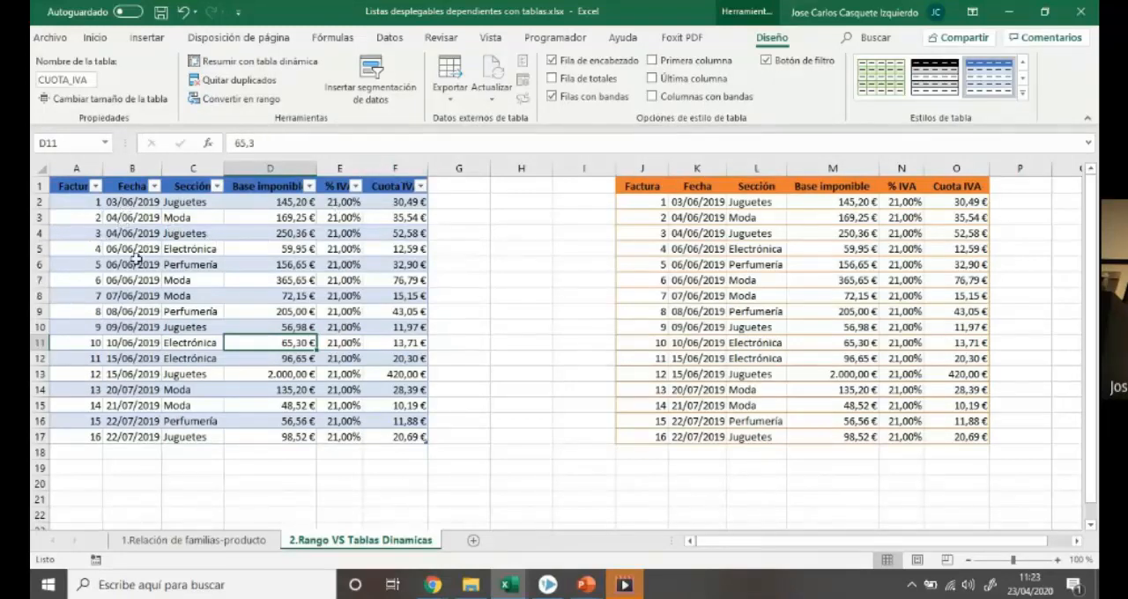
# Try banded columns instead of banded rows on the CUOTA_IVA table, and restore the banded rows
pyautogui.click(553, 96)
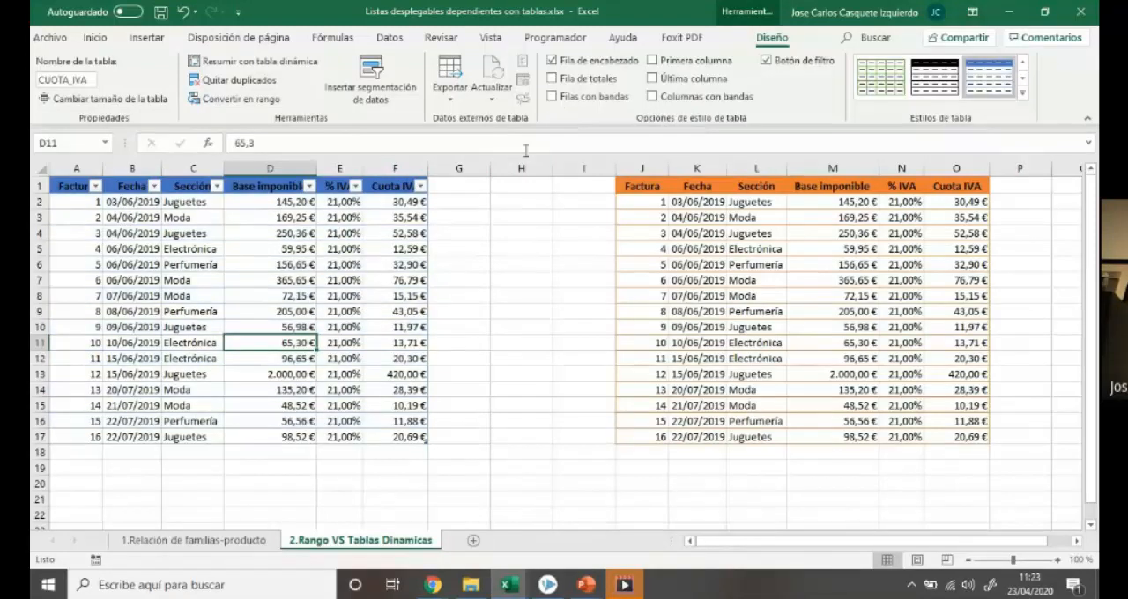
pyautogui.click(652, 96)
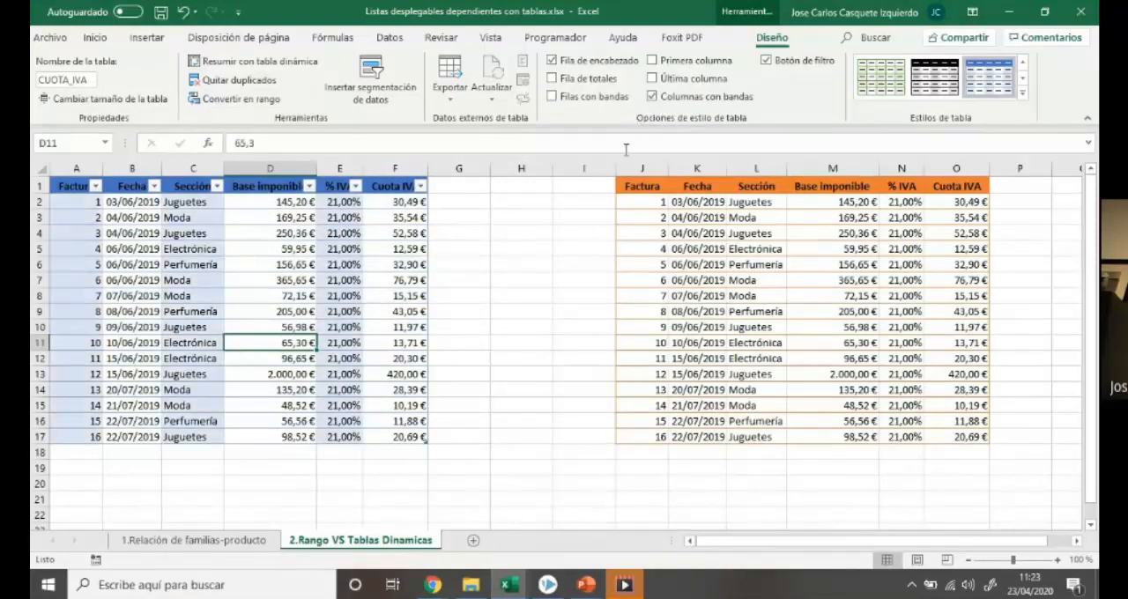
pyautogui.click(651, 97)
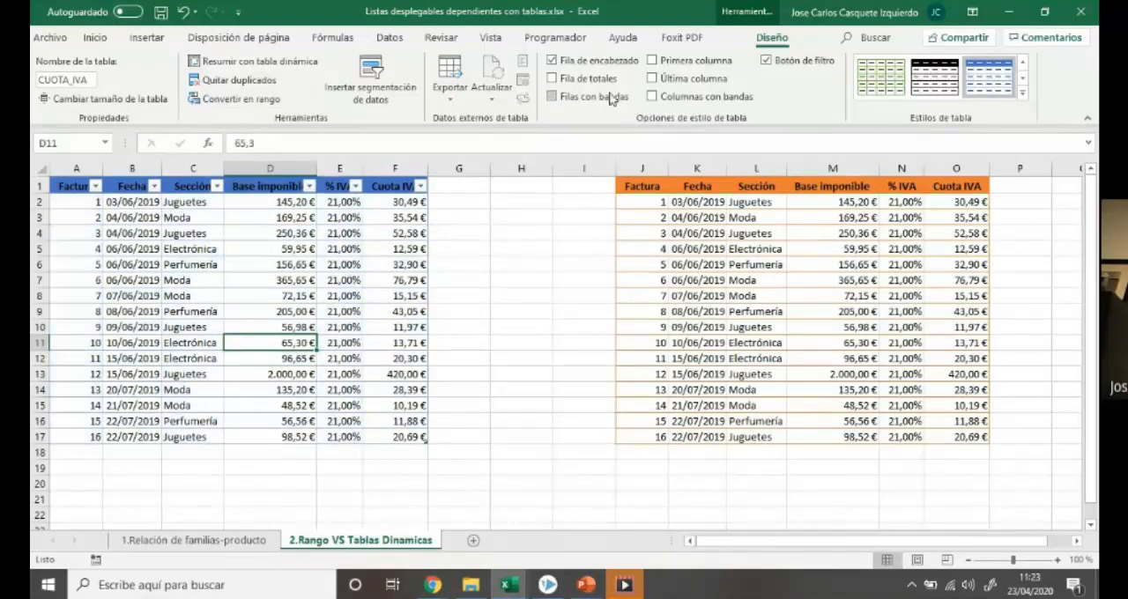
pyautogui.click(559, 97)
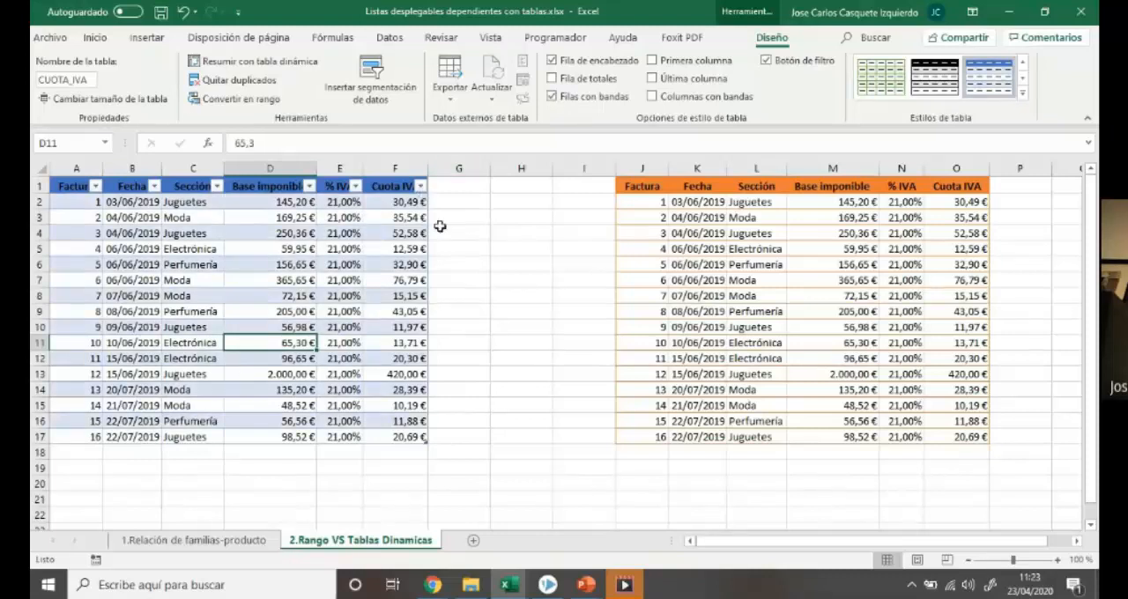
# Add a totals row to the CUOTA_IVA table and try Promedio, Máx. and Mín. as the Cuota IVA total
pyautogui.click(554, 79)
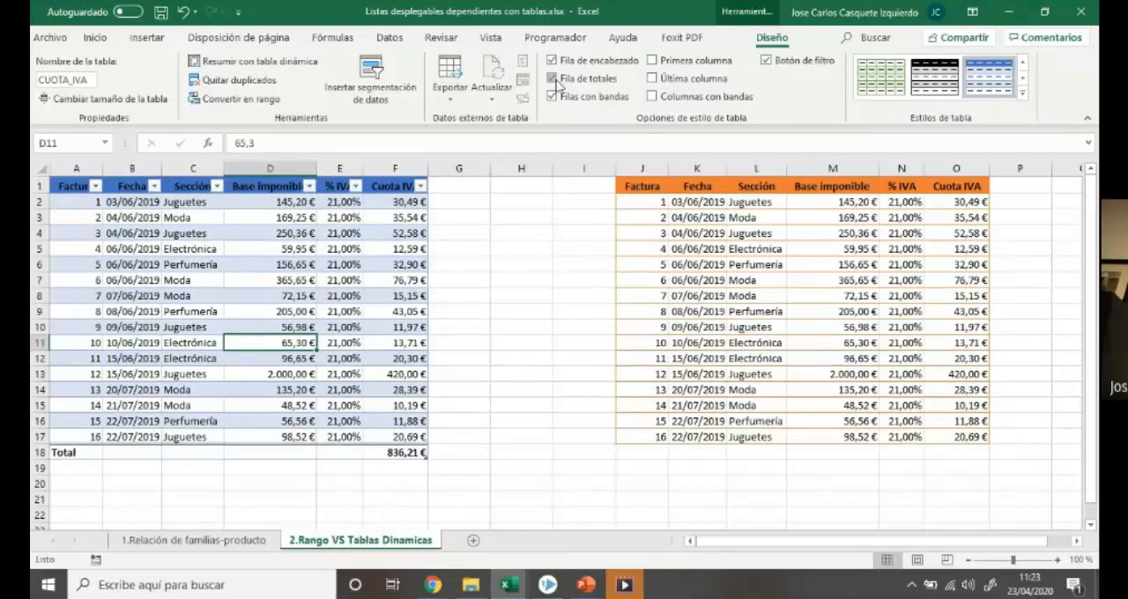
pyautogui.click(390, 453)
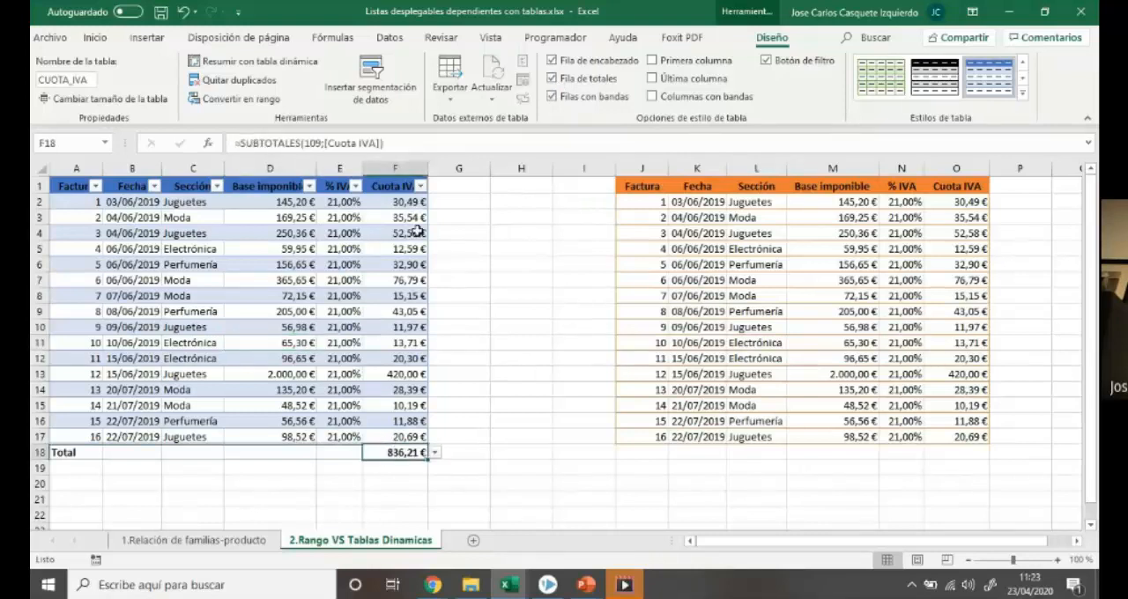
pyautogui.click(433, 453)
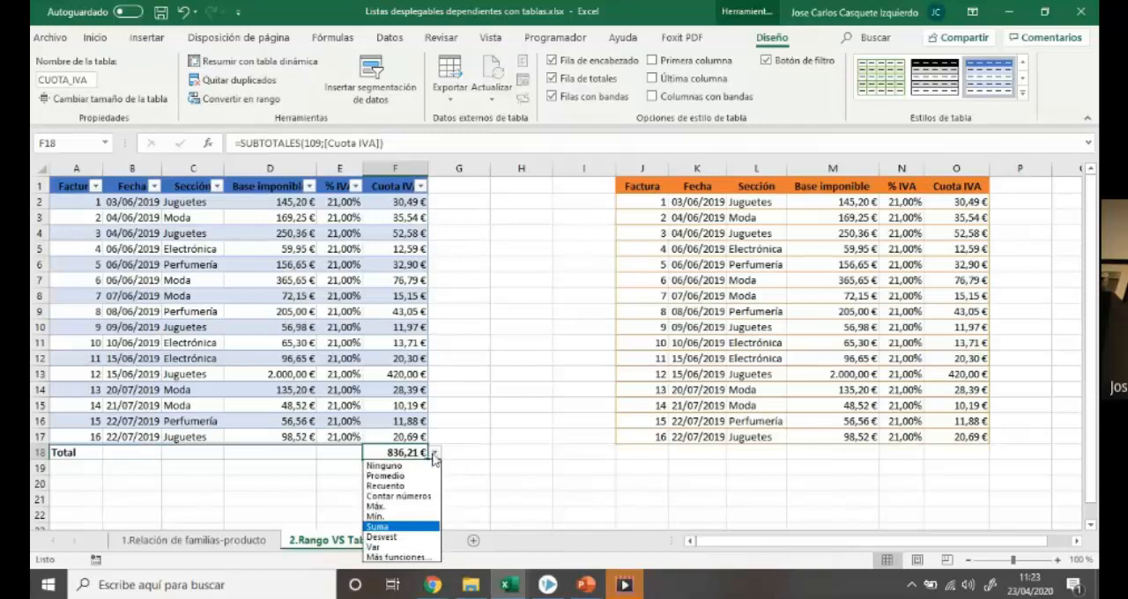
pyautogui.click(427, 476)
pyautogui.click(434, 453)
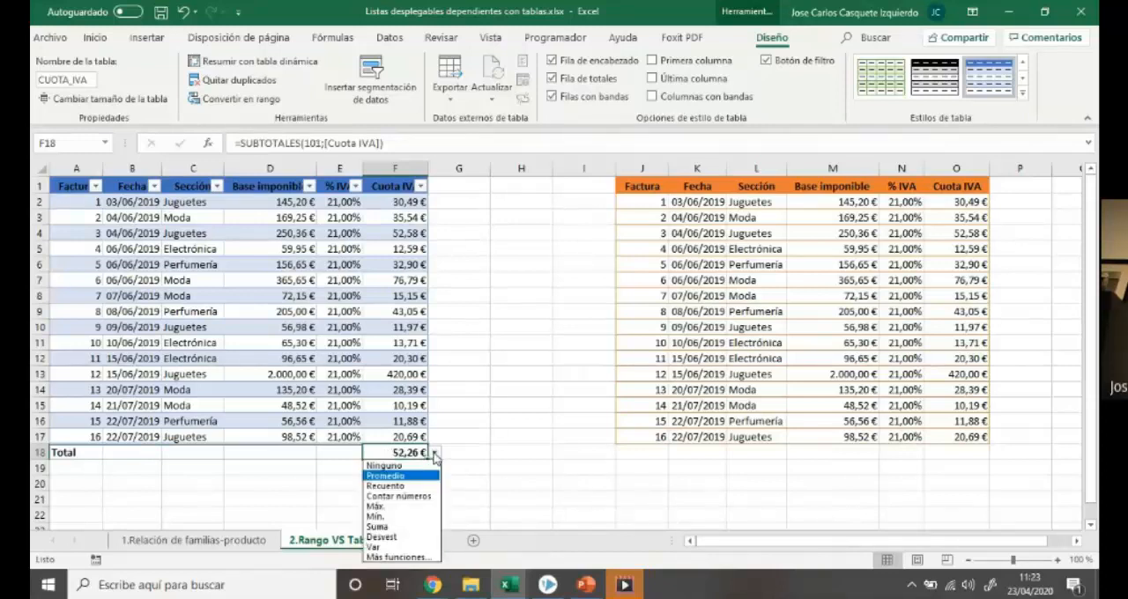
pyautogui.click(421, 508)
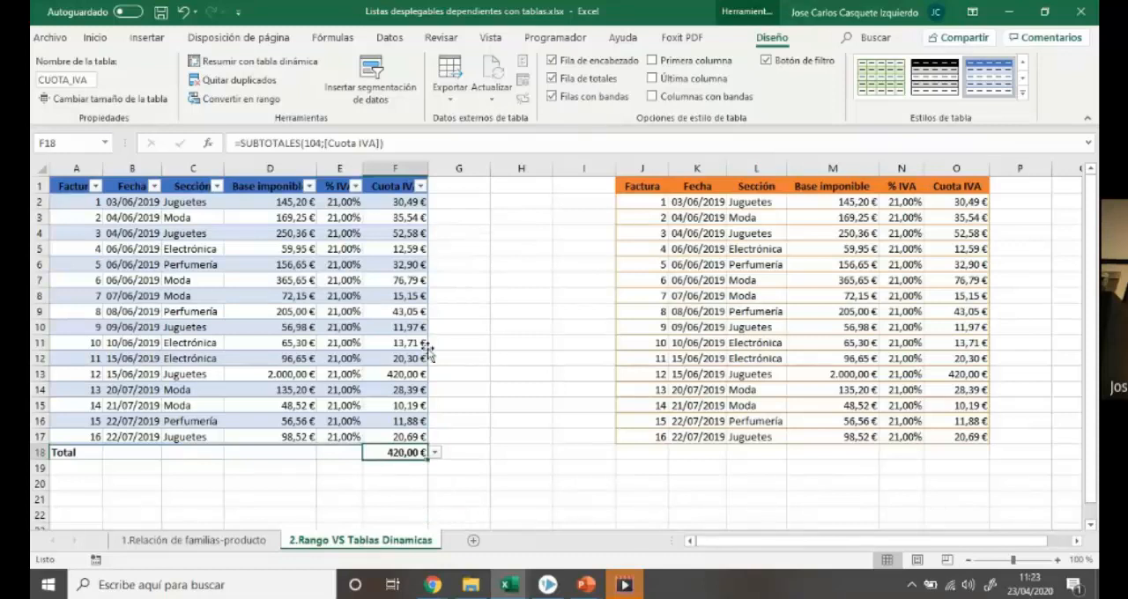
pyautogui.click(435, 454)
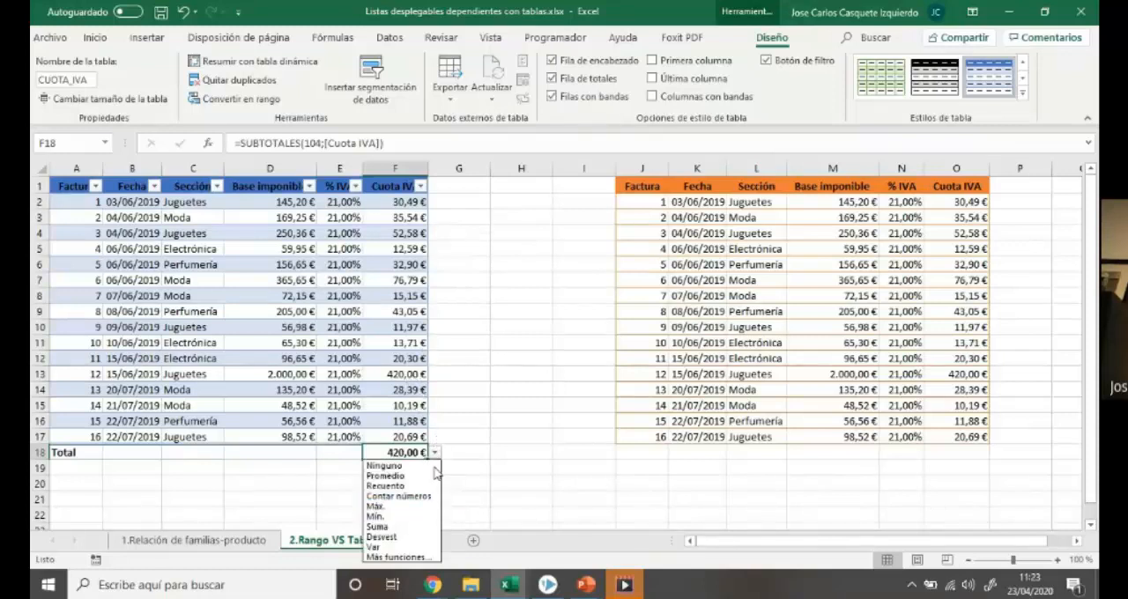
pyautogui.click(419, 518)
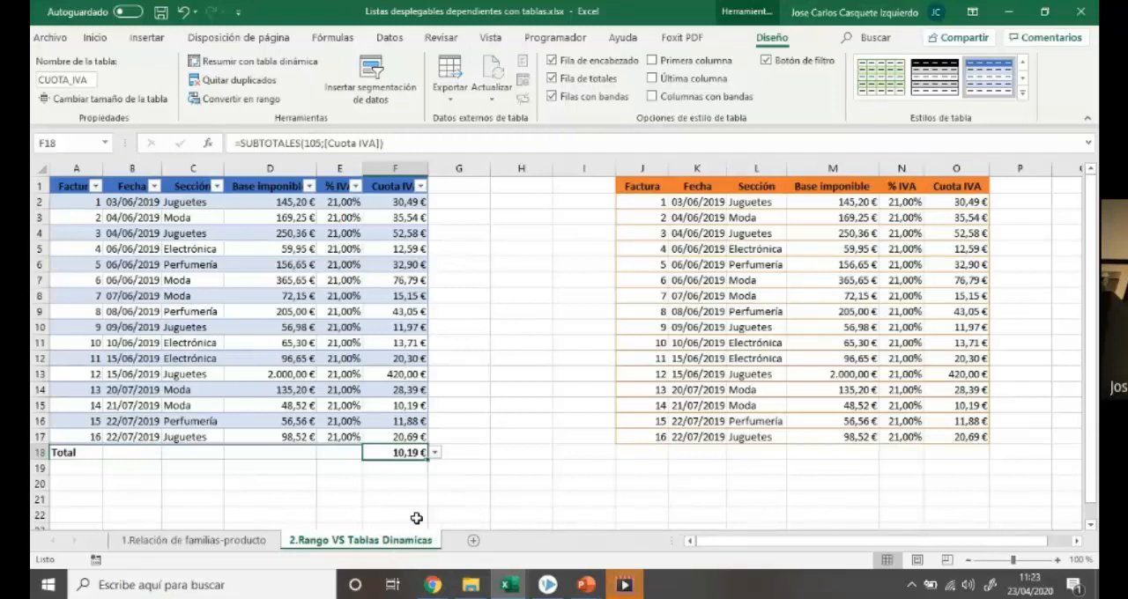
# Remove the totals row from the CUOTA_IVA table
pyautogui.click(460, 467)
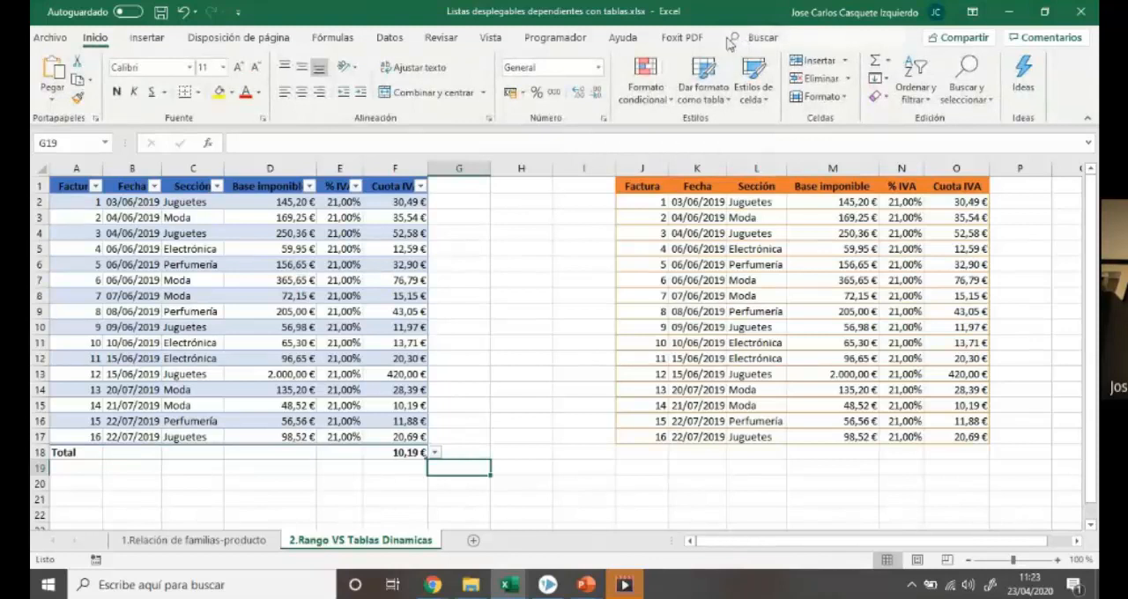
pyautogui.click(397, 249)
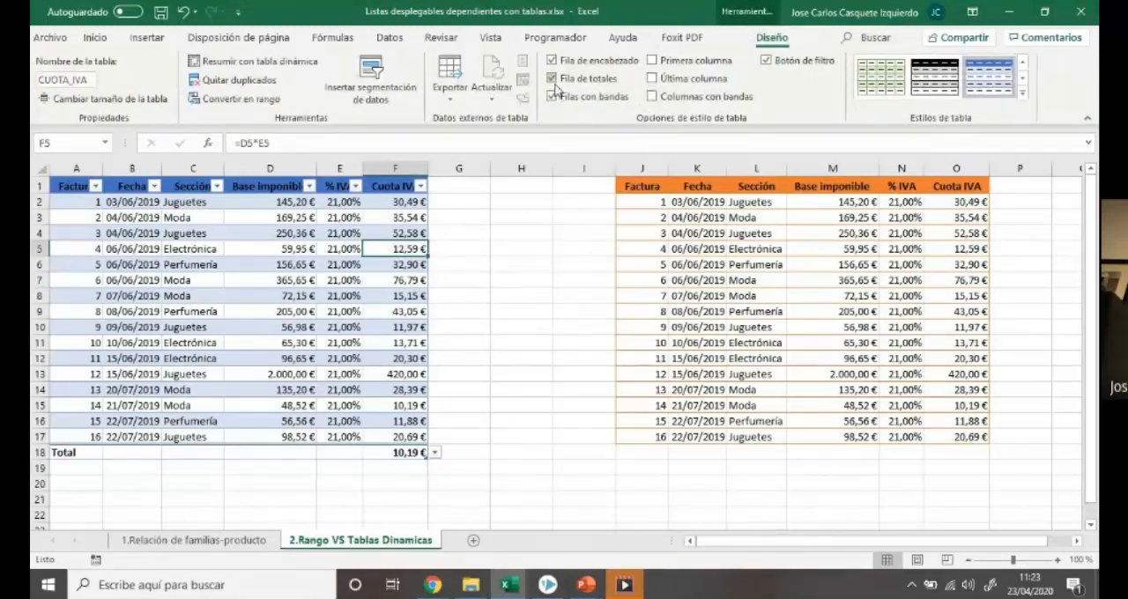
pyautogui.click(553, 79)
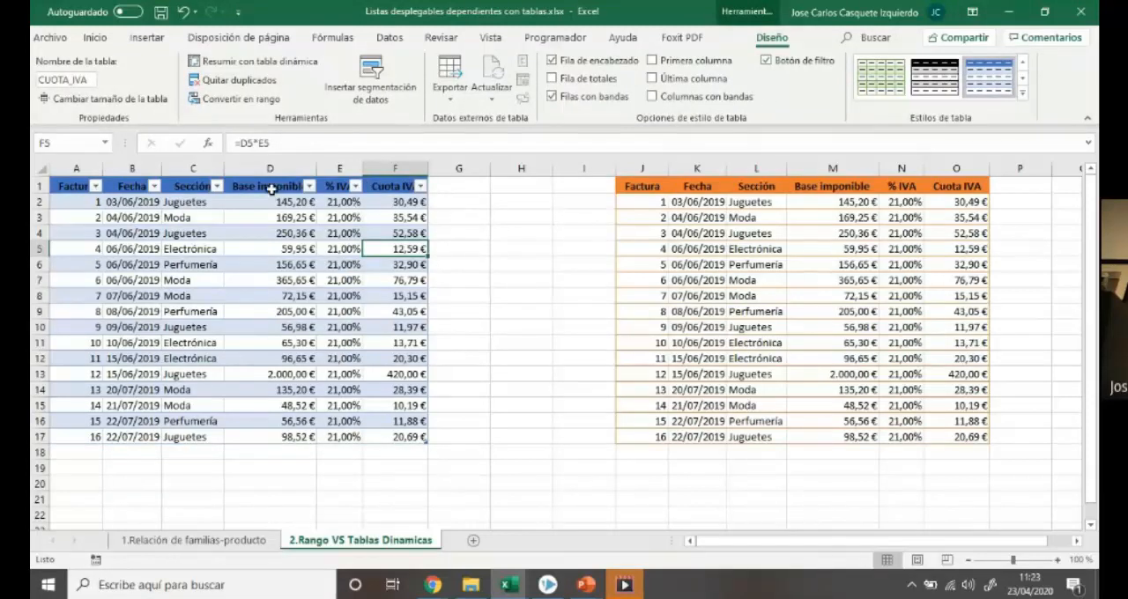
# Turn the CUOTA_IVA table's filter buttons off and back on, and filter the Sección column to show only Perfumería
pyautogui.click(766, 61)
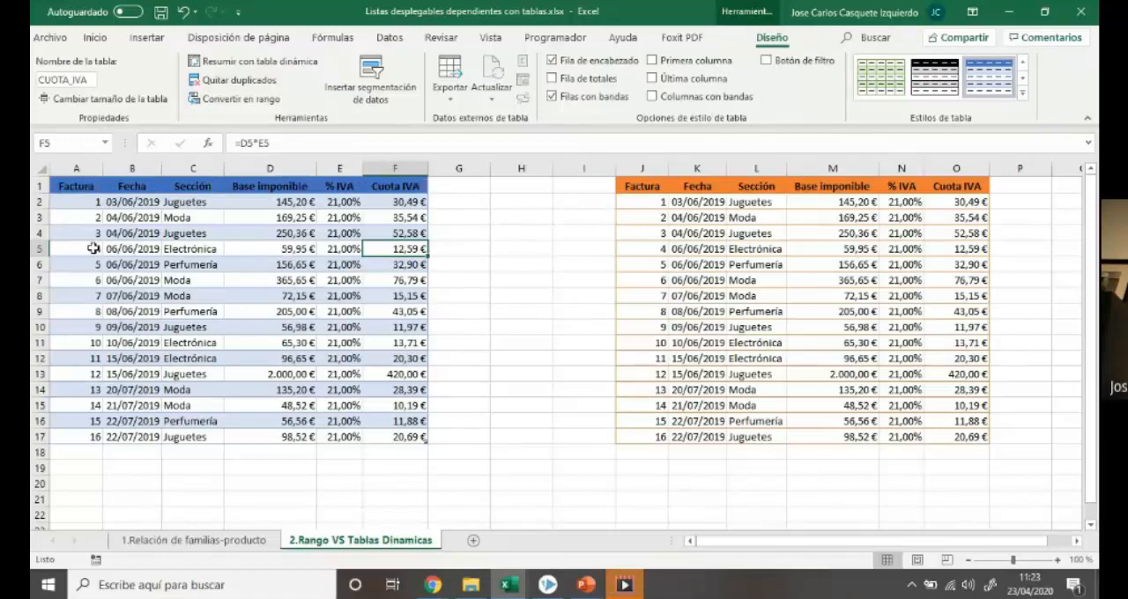
pyautogui.click(766, 61)
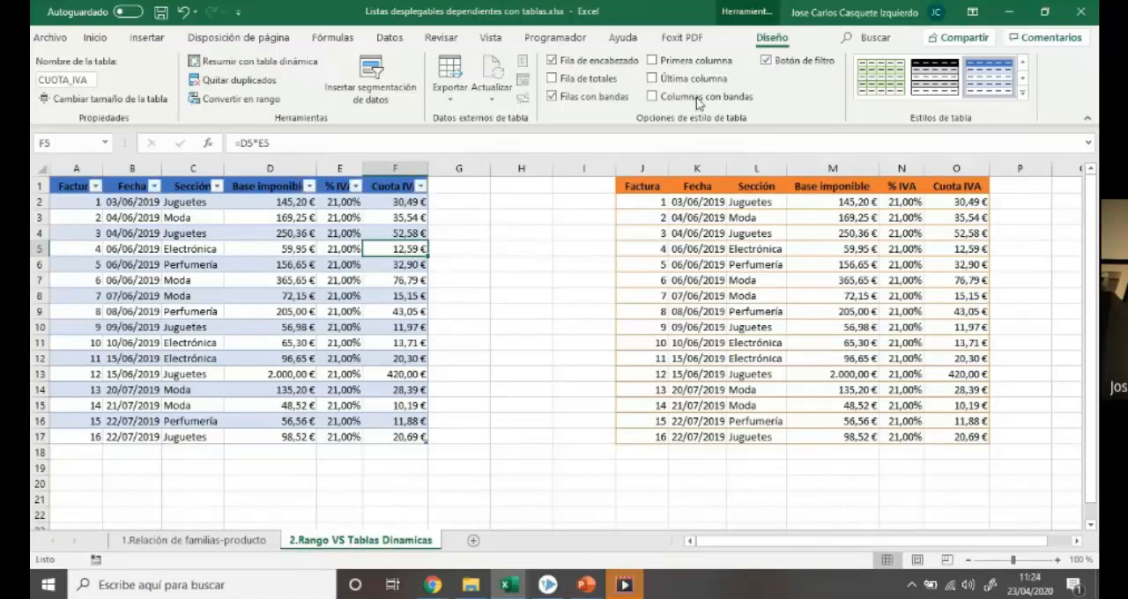
pyautogui.click(216, 186)
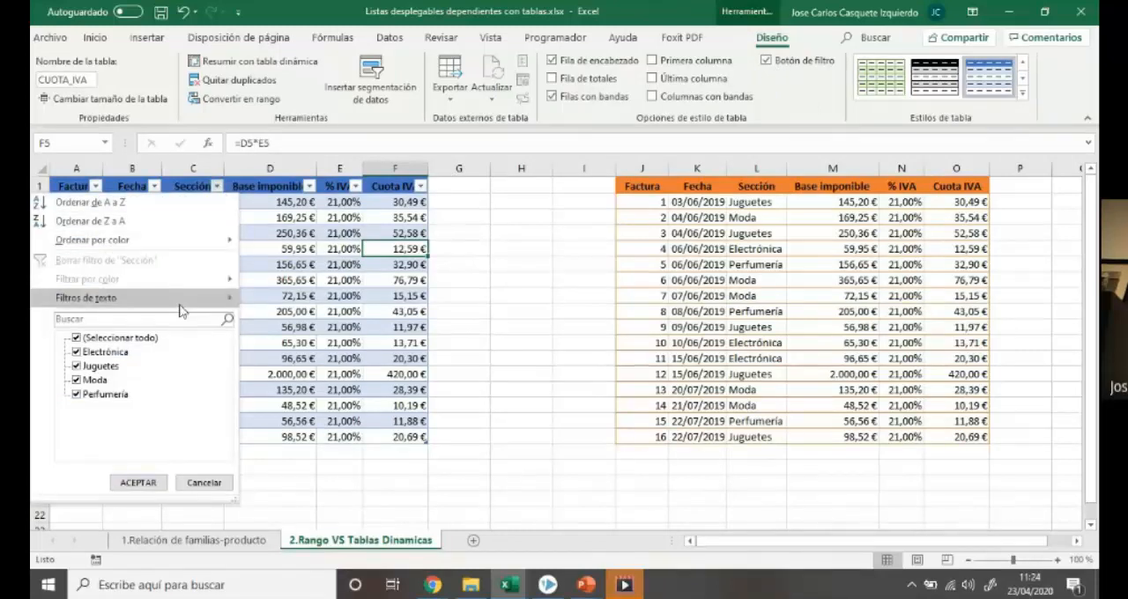
pyautogui.click(76, 351)
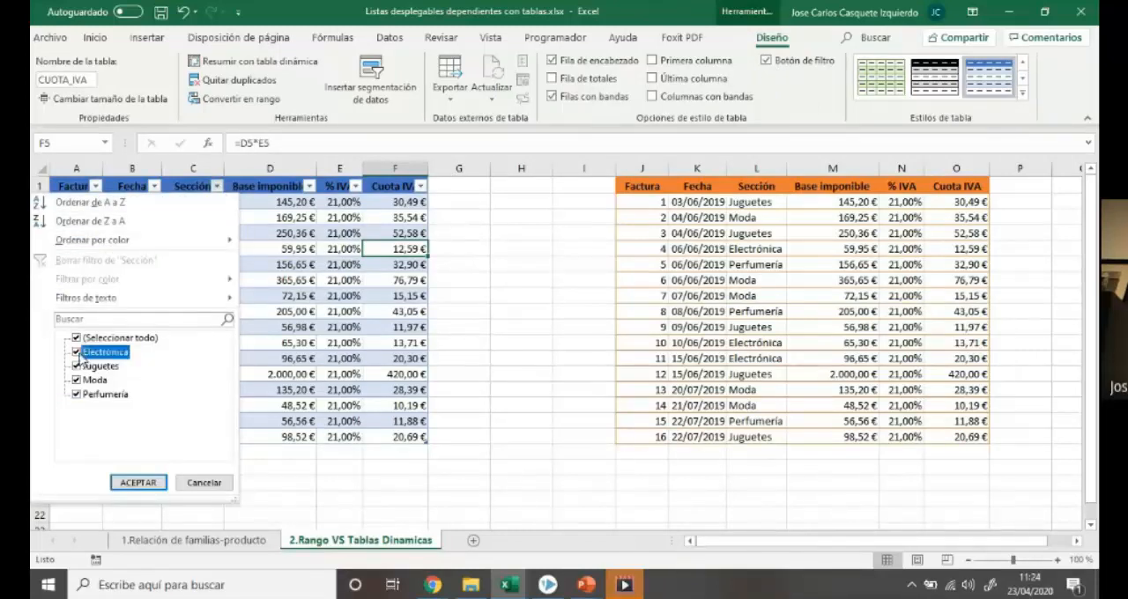
pyautogui.click(76, 366)
pyautogui.click(77, 380)
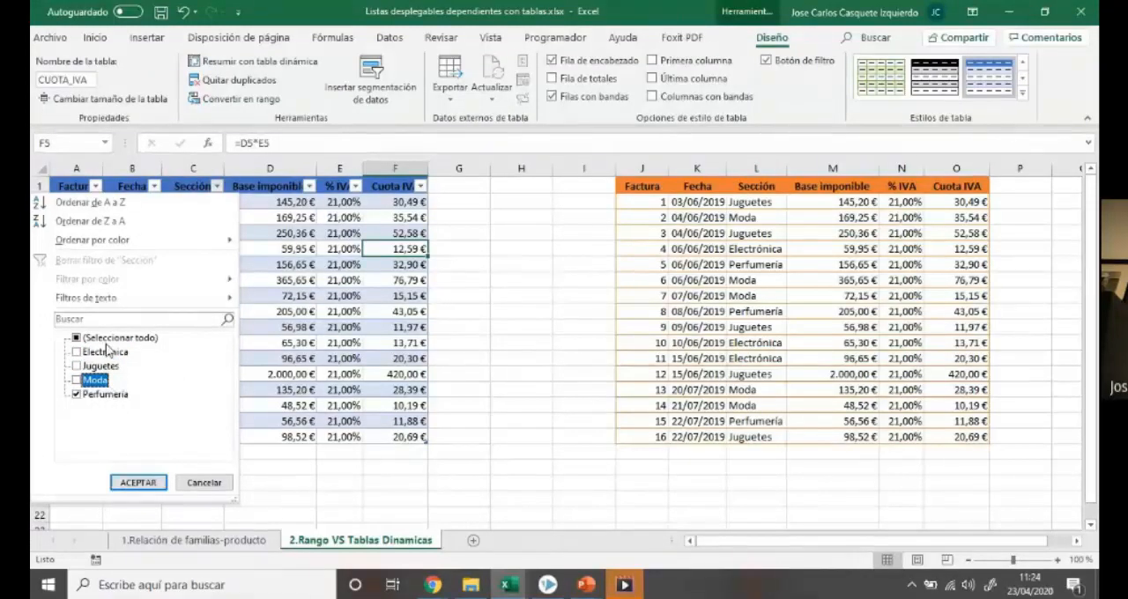
pyautogui.click(138, 483)
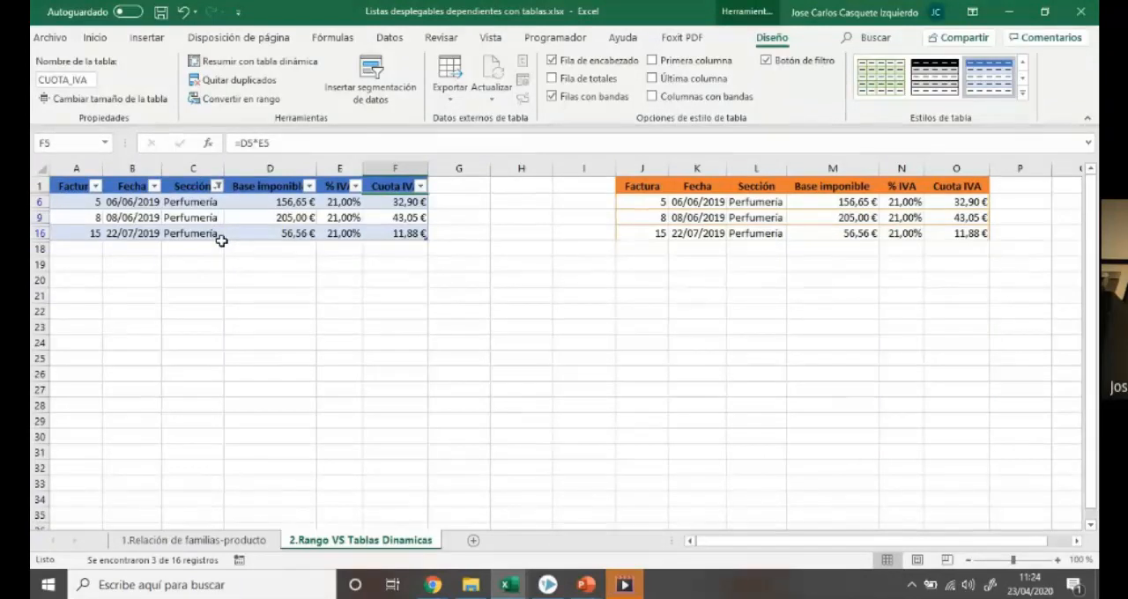
# Include Electrónica, Juguetes and Moda again in the Sección column filter of the CUOTA_IVA table
pyautogui.click(216, 186)
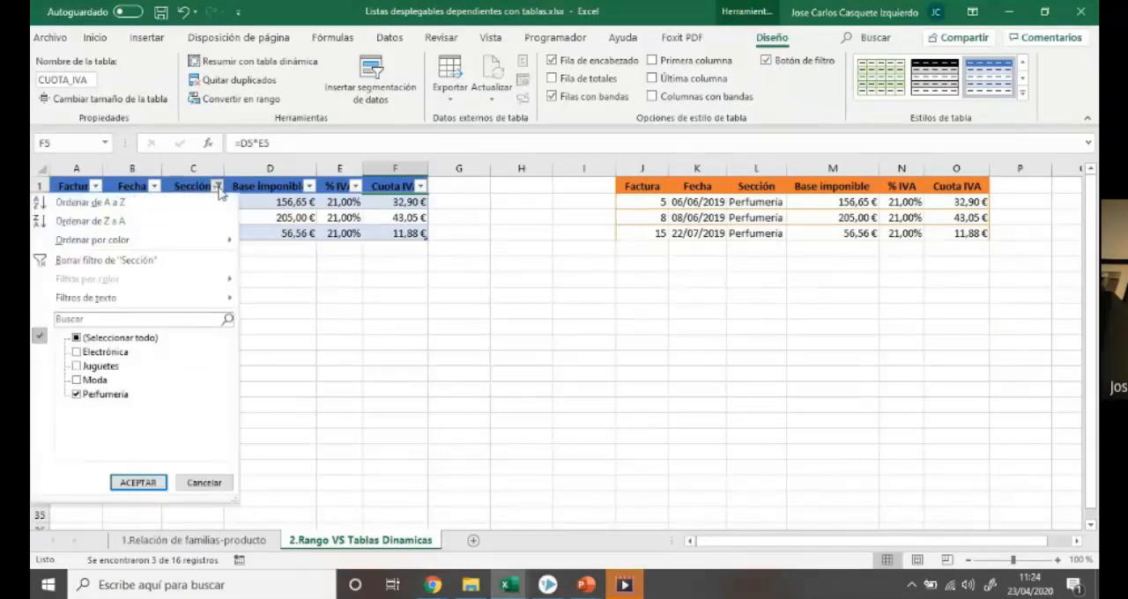
pyautogui.click(79, 352)
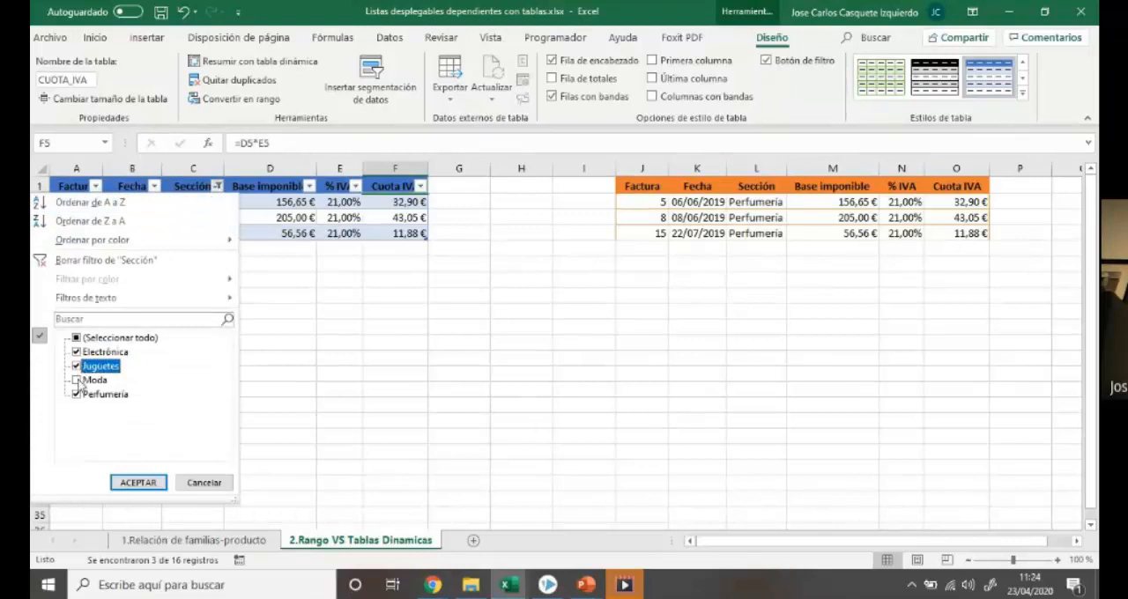
pyautogui.click(77, 380)
pyautogui.click(138, 483)
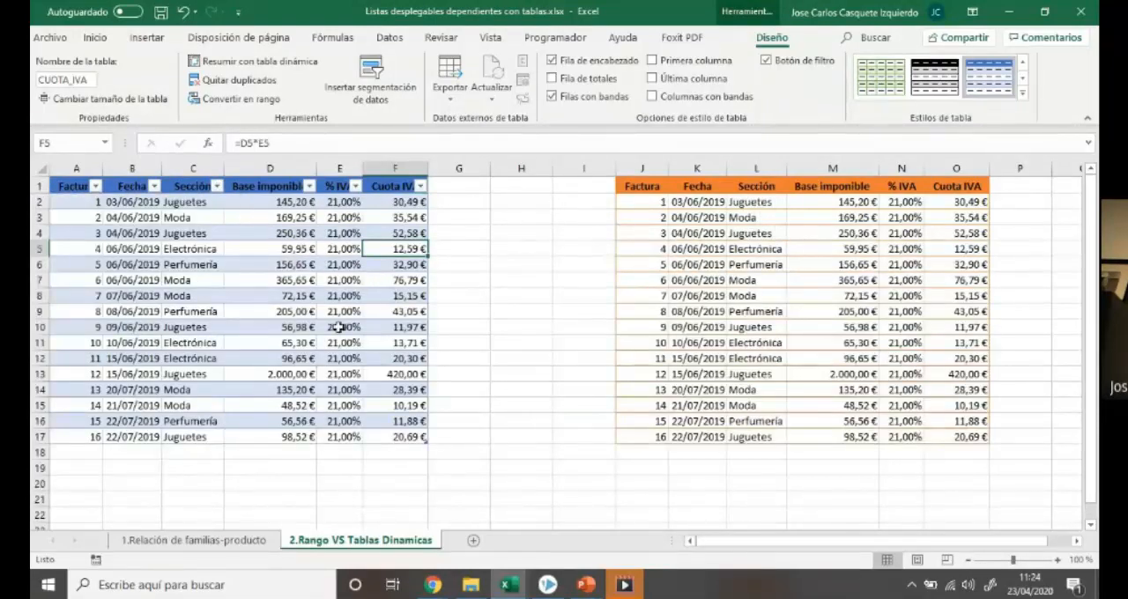
# Insert a slicer for the Sección field of the CUOTA_IVA table and place it between the table and the orange range
pyautogui.click(494, 220)
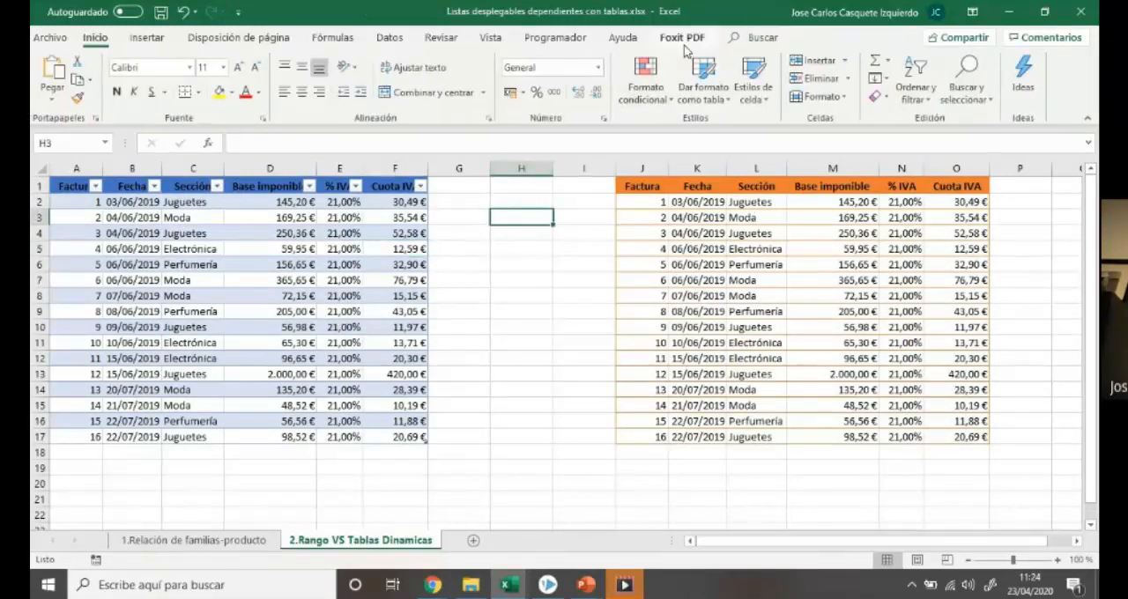
pyautogui.click(220, 249)
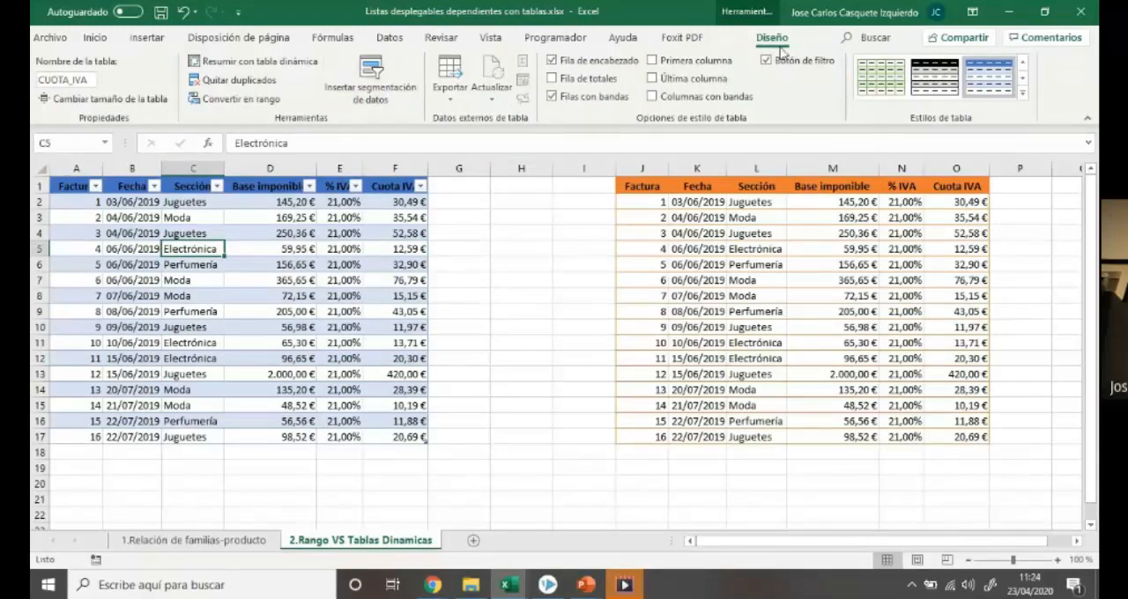
pyautogui.click(377, 83)
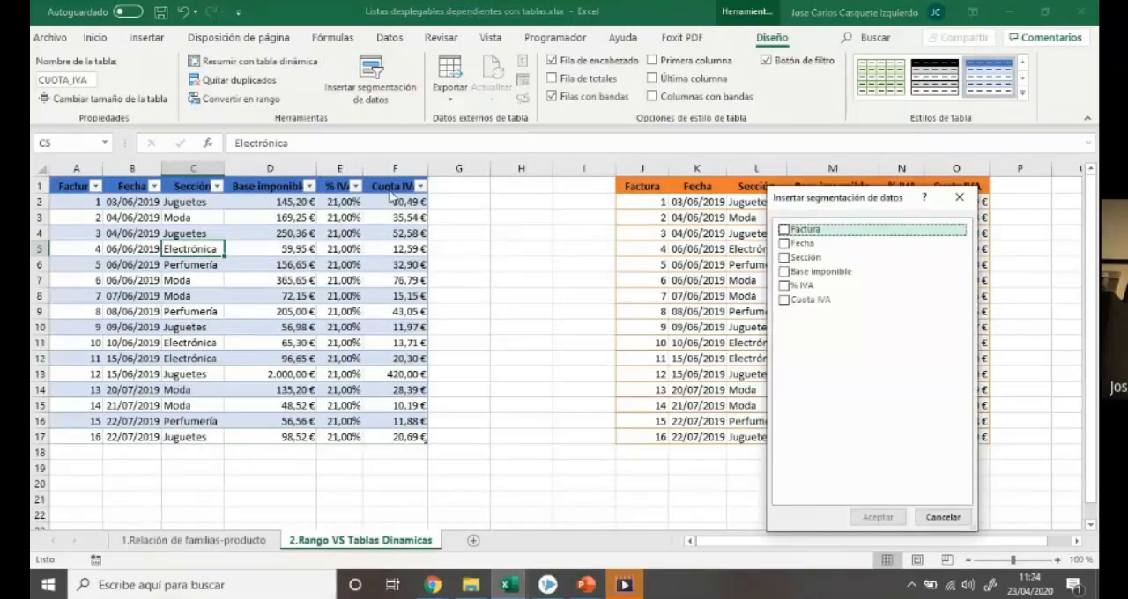
pyautogui.moveTo(871, 202); pyautogui.dragTo(752, 181)
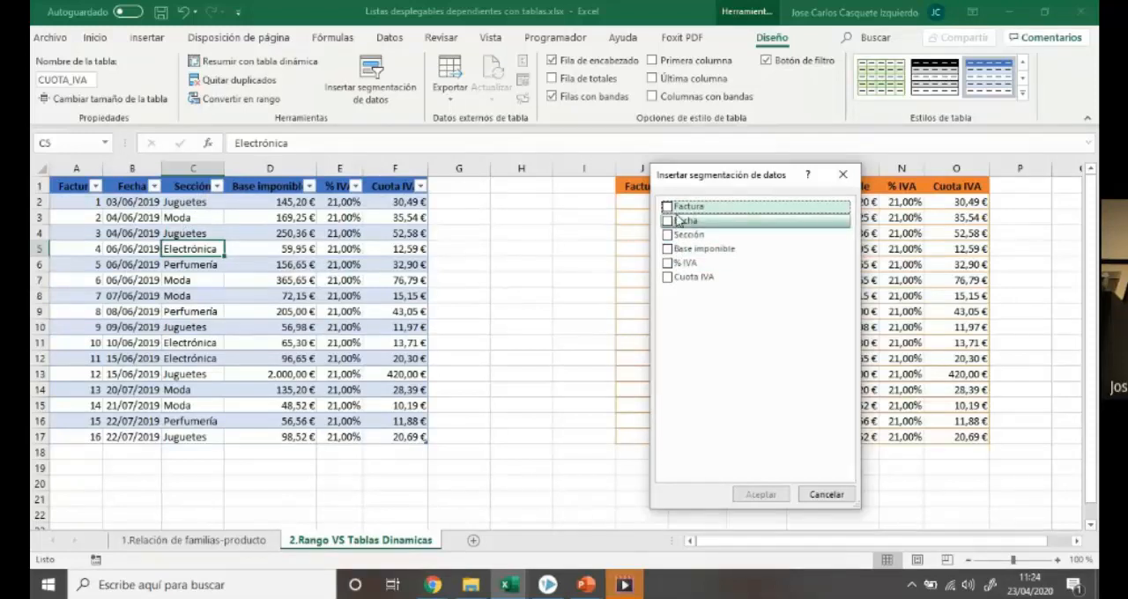
pyautogui.click(668, 236)
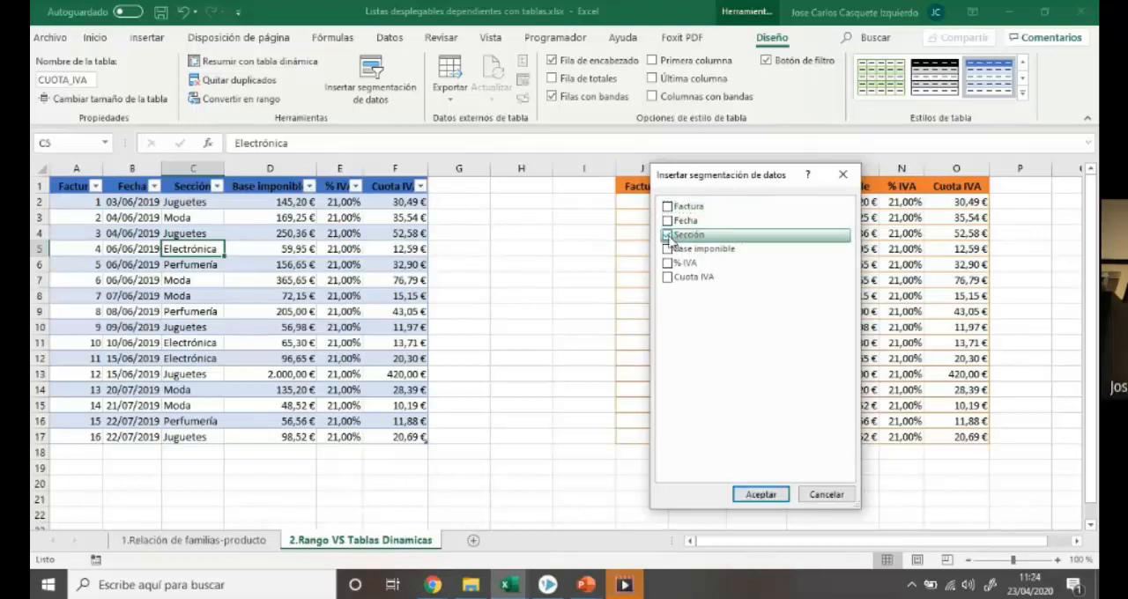
pyautogui.click(759, 495)
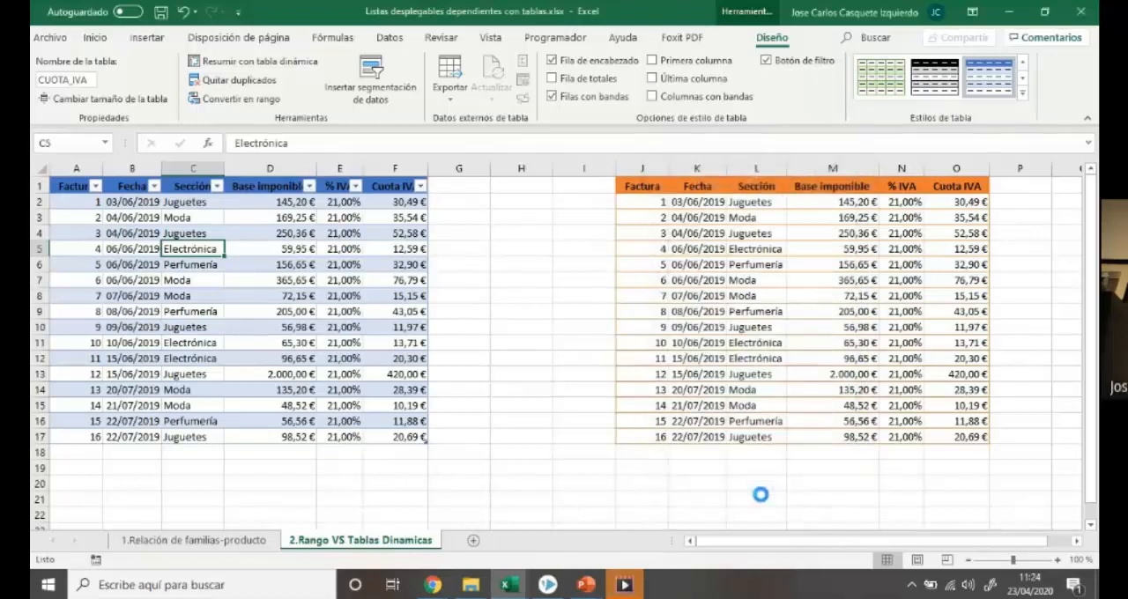
pyautogui.moveTo(566, 263); pyautogui.dragTo(516, 191)
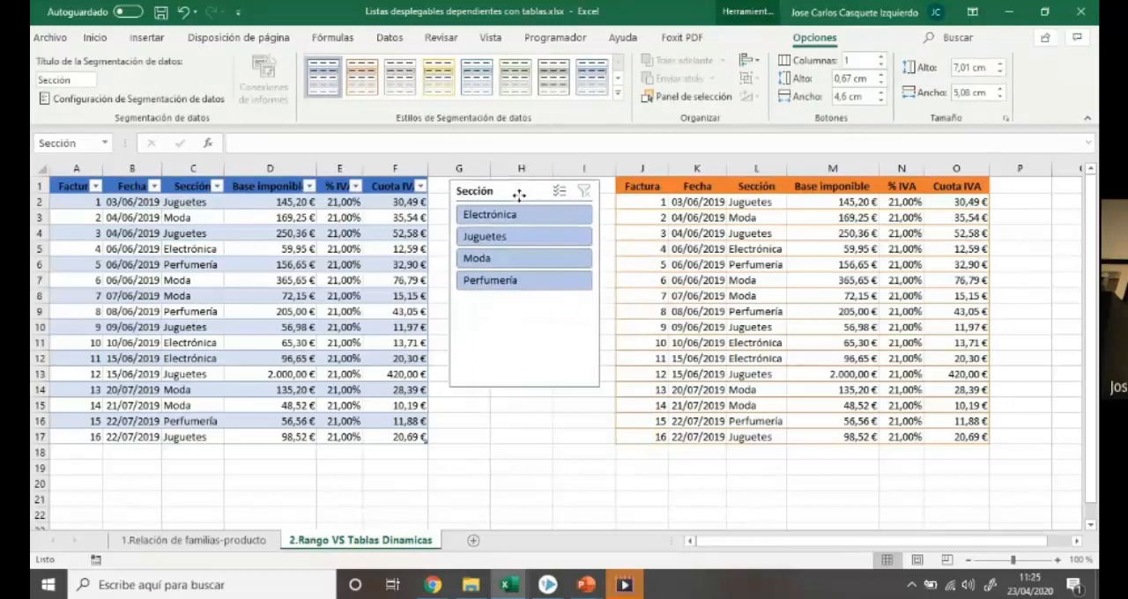
pyautogui.click(540, 500)
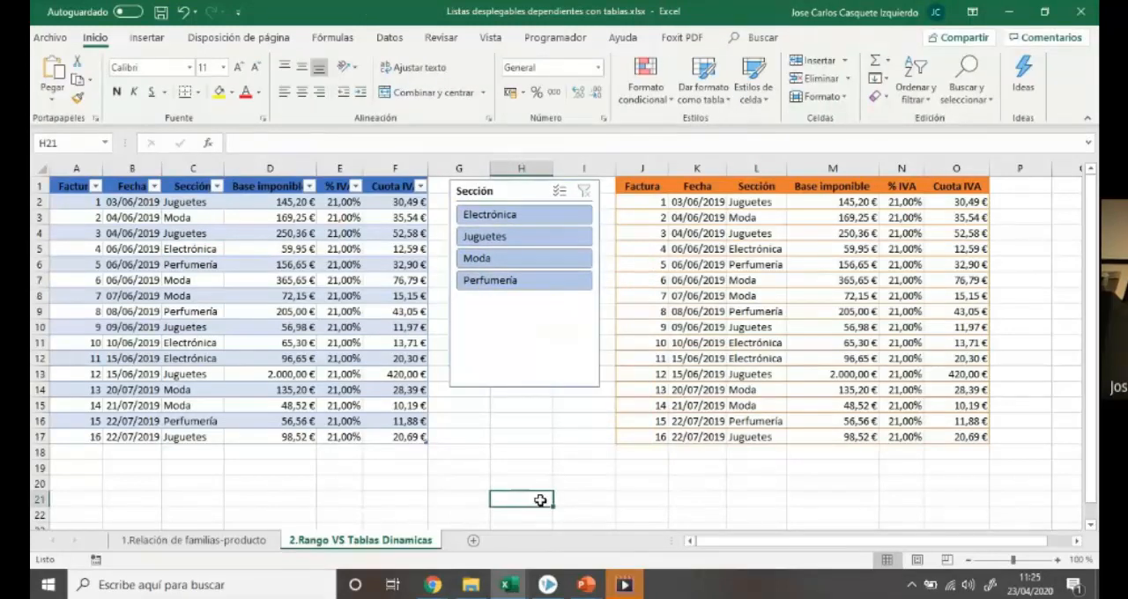
# Use the Sección slicer to filter by Electrónica, Juguetes, Moda and Perfumería in turn, and clear its filter
pyautogui.click(528, 214)
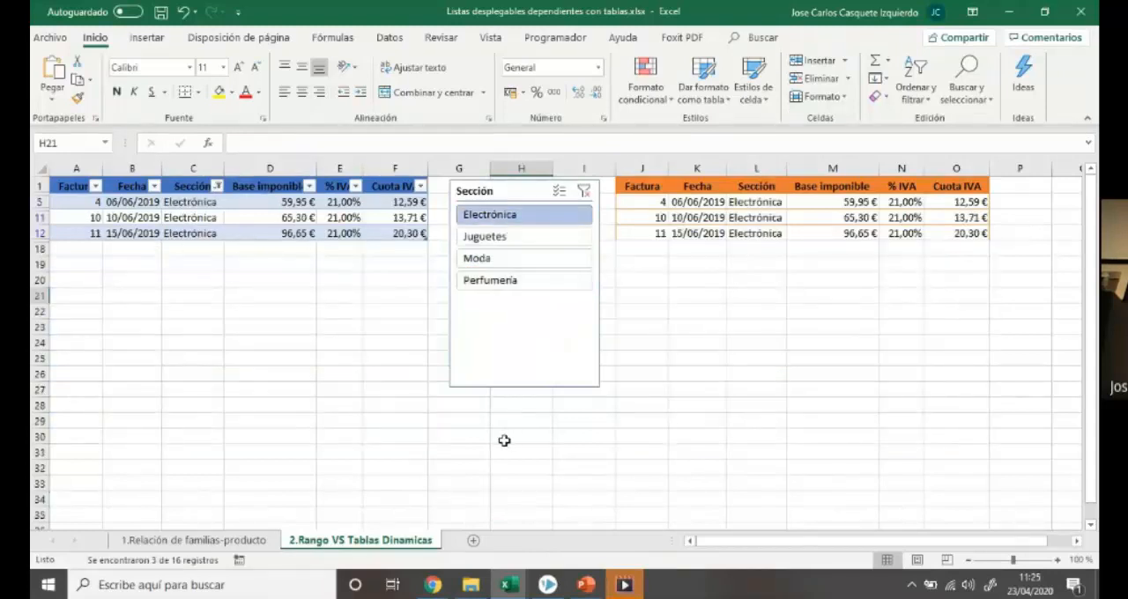
pyautogui.click(514, 238)
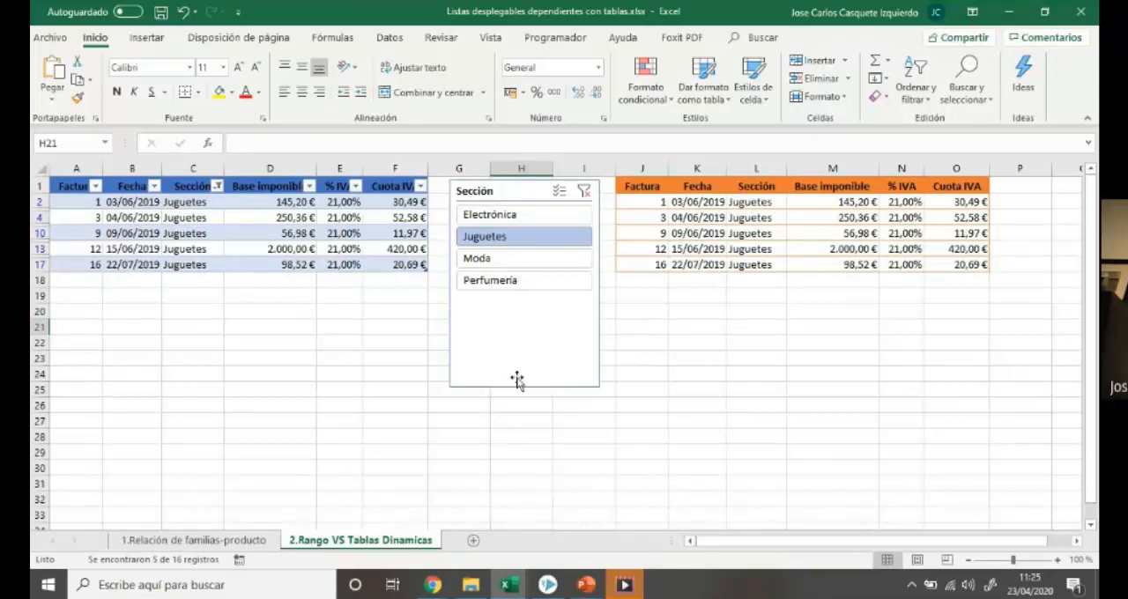
pyautogui.click(520, 258)
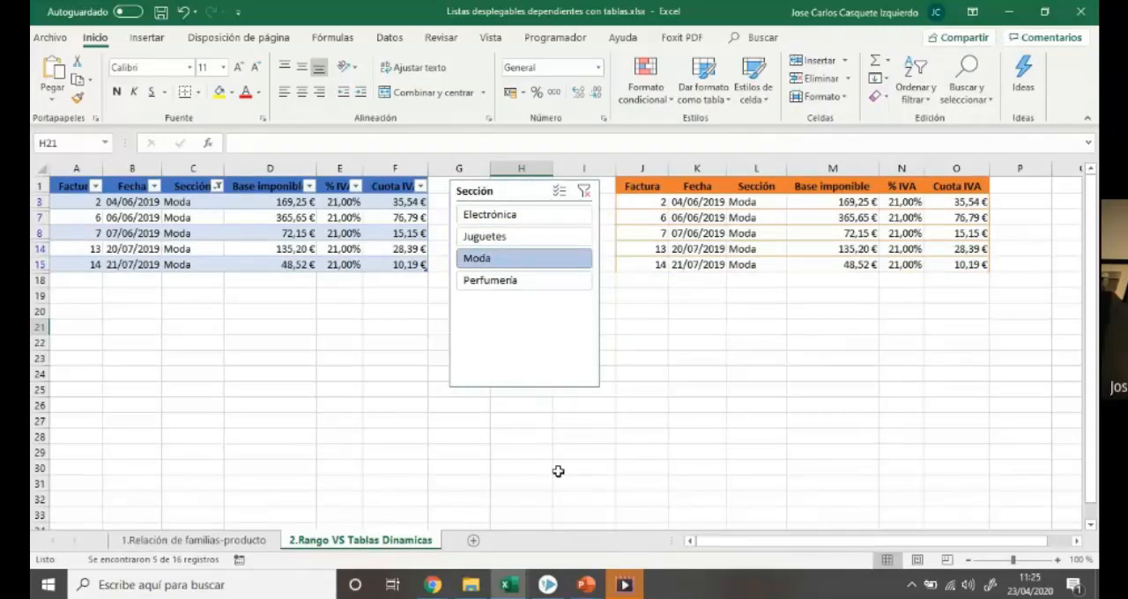
pyautogui.click(520, 281)
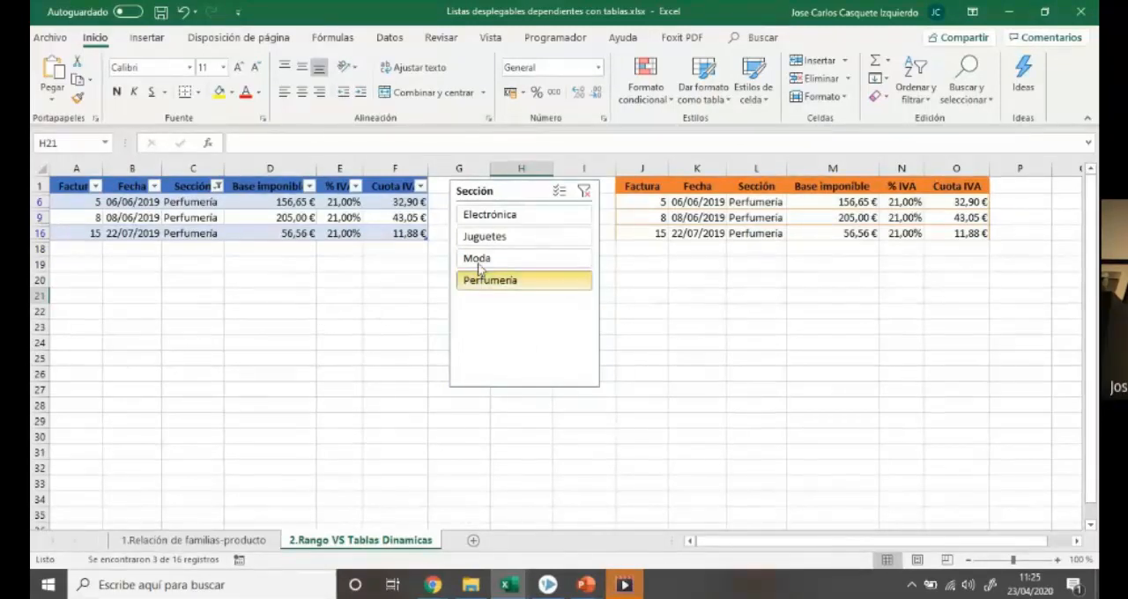
pyautogui.click(585, 191)
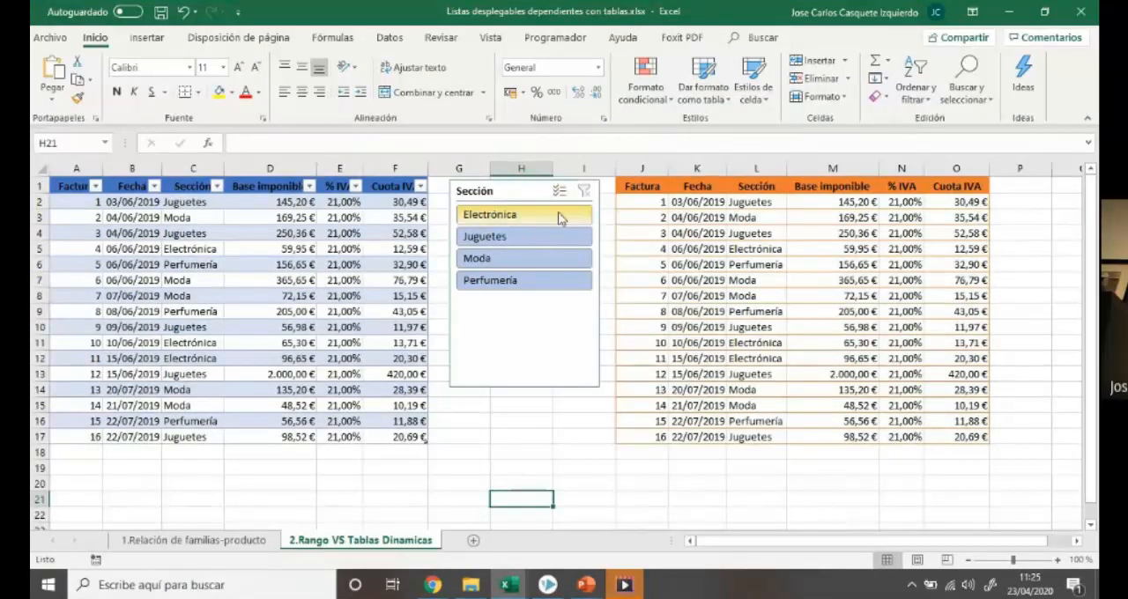
# Try the slicer's multiple selection by showing Electrónica together with Moda, and return to single selection with only Moda
pyautogui.click(559, 221)
pyautogui.click(556, 259)
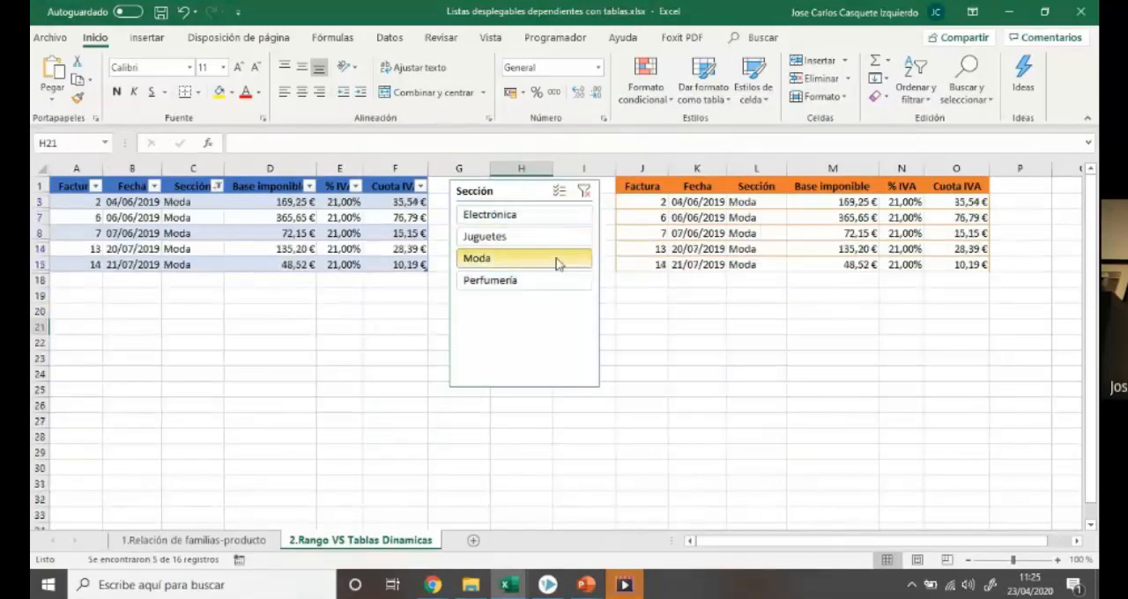
pyautogui.click(558, 190)
pyautogui.click(568, 218)
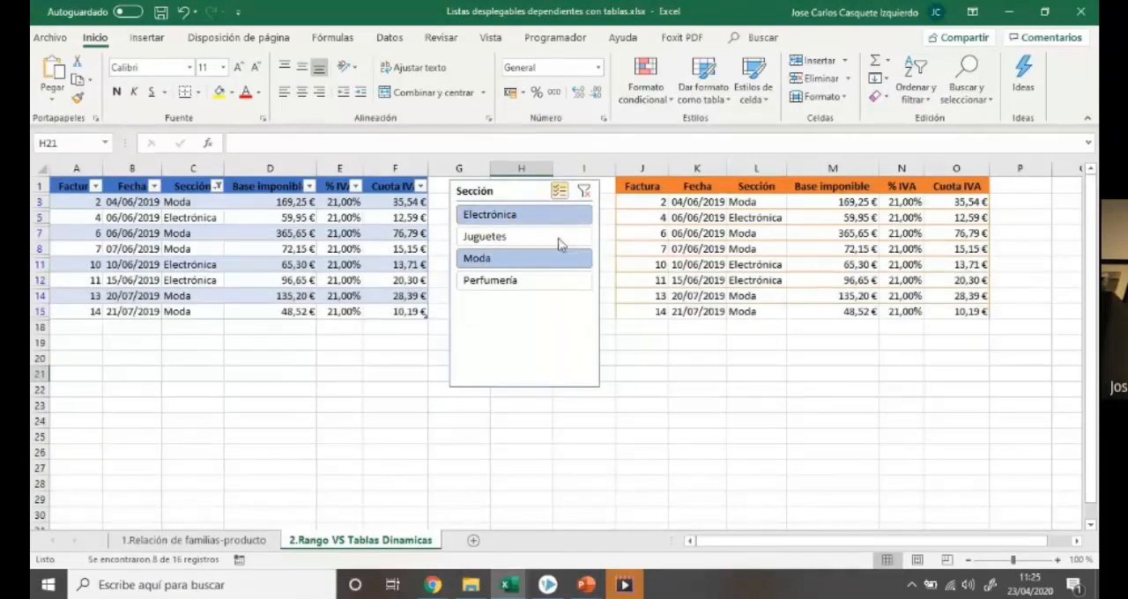
pyautogui.click(558, 190)
pyautogui.click(541, 258)
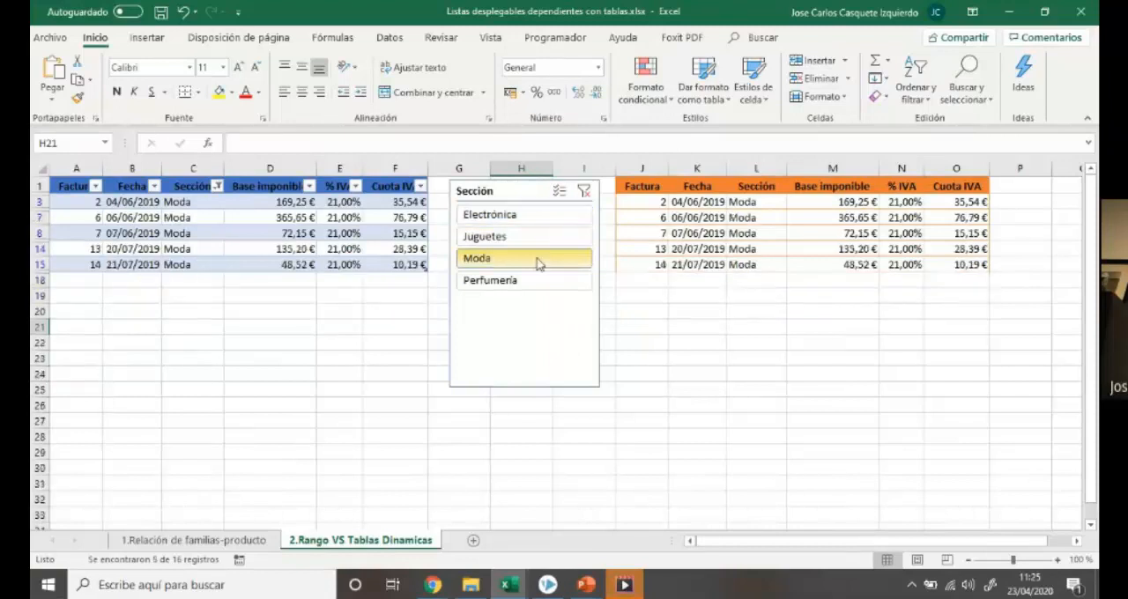
# Clear the Sección slicer's filter and delete the slicer
pyautogui.click(584, 194)
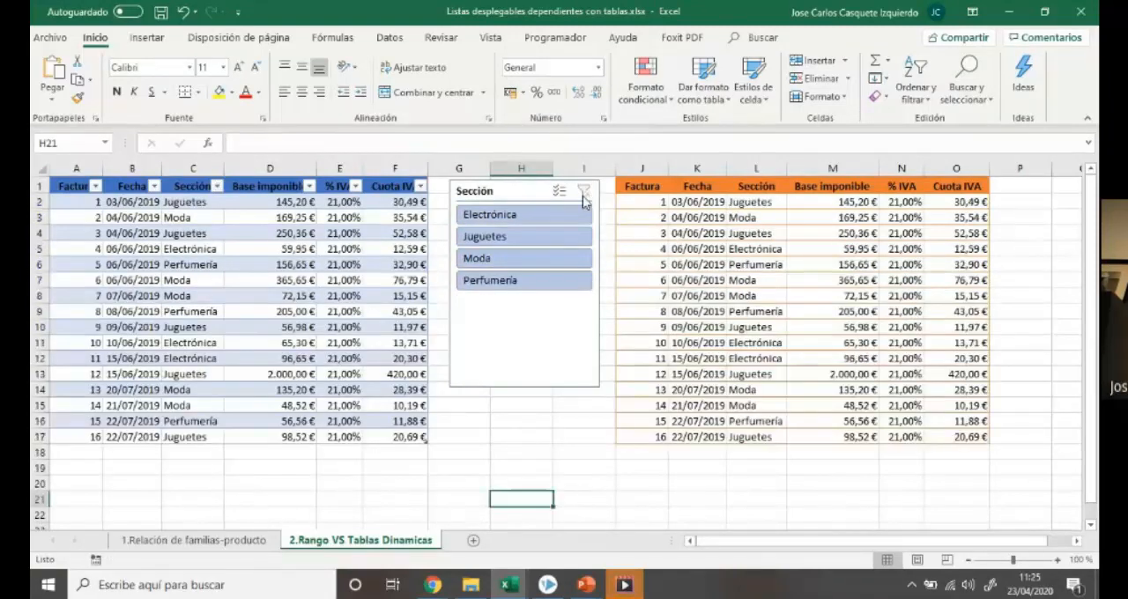
pyautogui.click(504, 192)
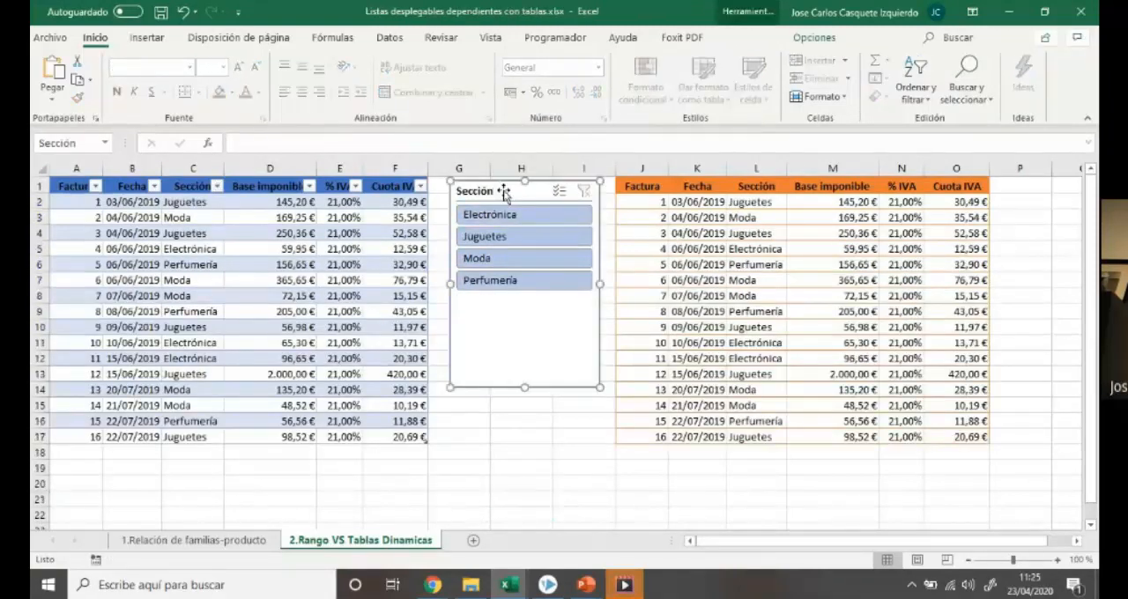
pyautogui.press('Delete')
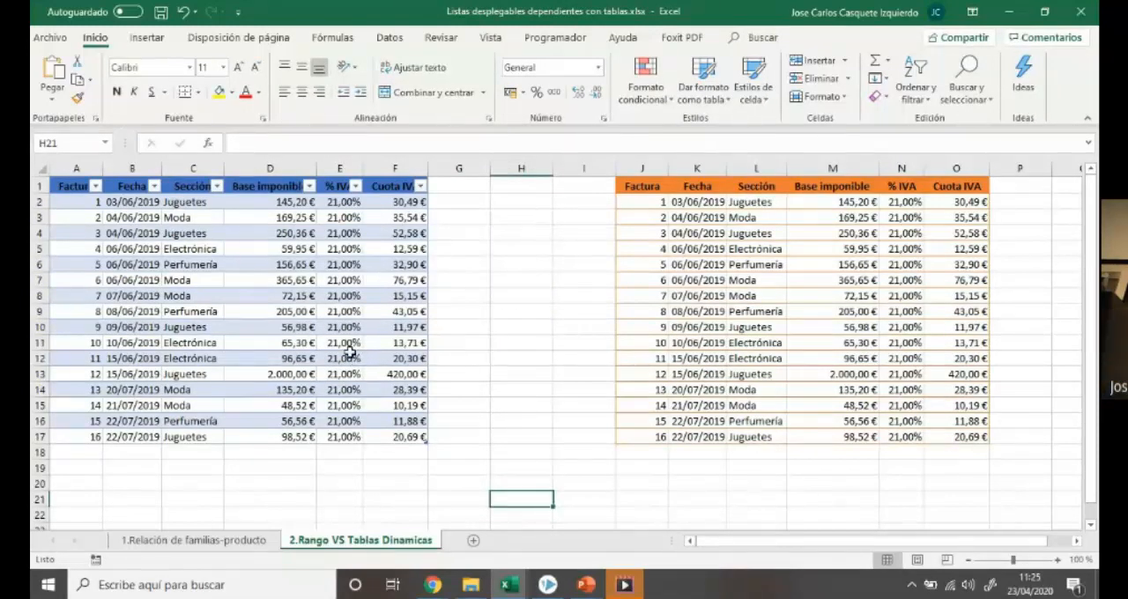
# Switch to the Listas desplegables TABLAS DINÁMICAS.xlsx workbook and choose ROPA in the Tipo drop-down list in I4
pyautogui.click(514, 583)
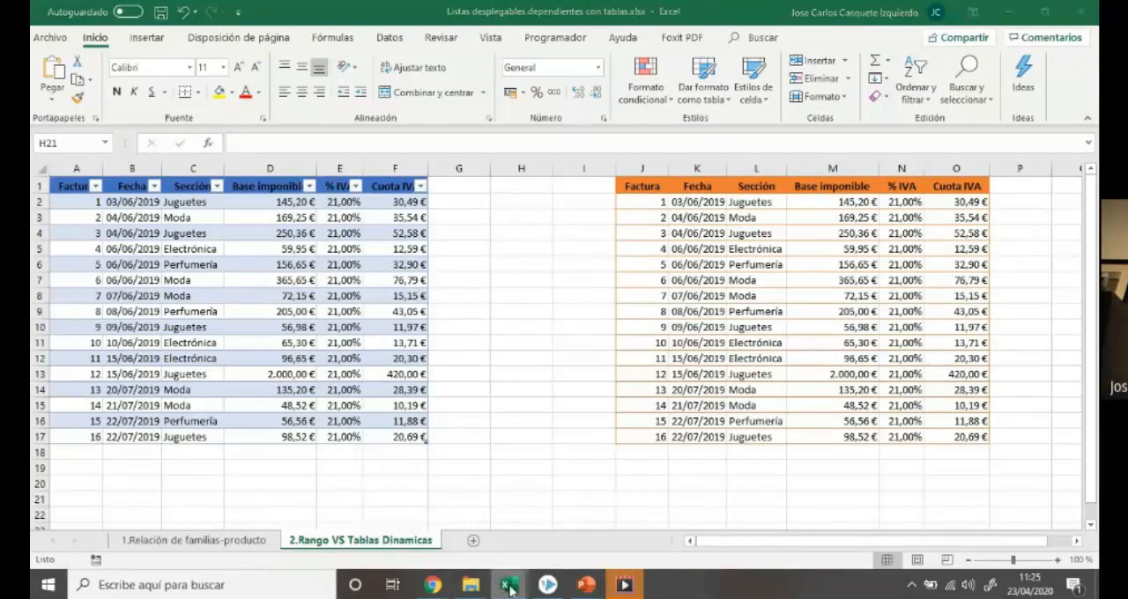
pyautogui.click(527, 548)
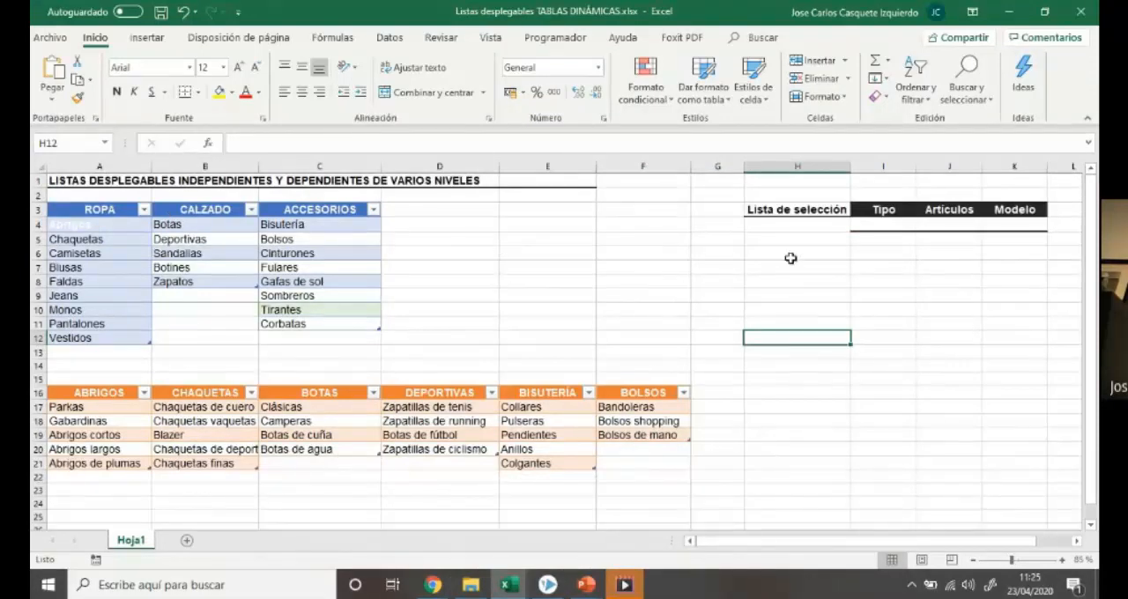
pyautogui.click(880, 226)
pyautogui.click(923, 225)
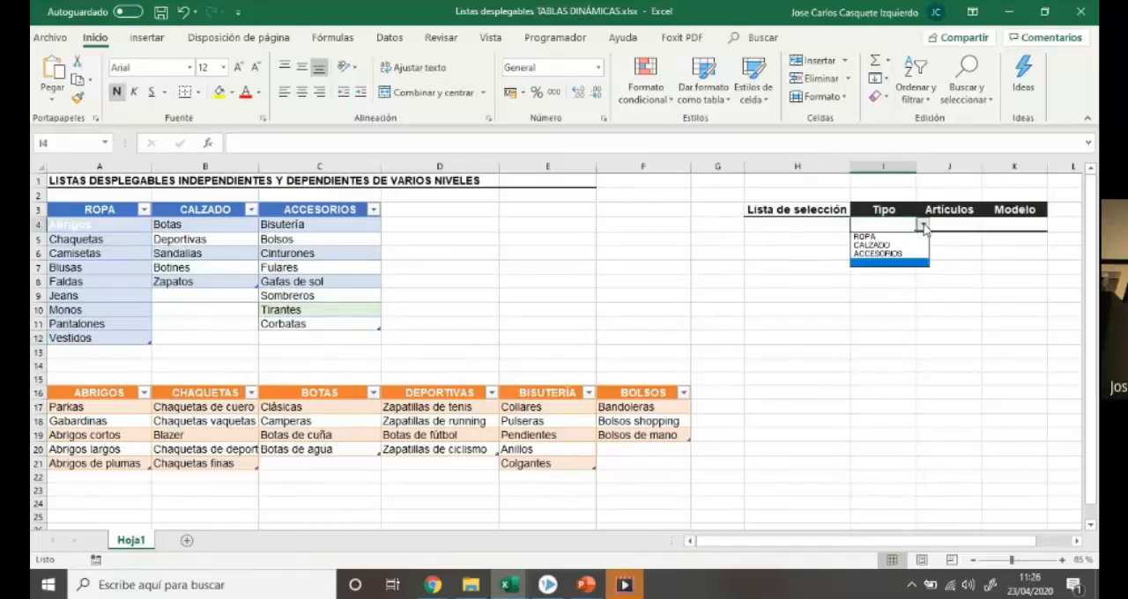
pyautogui.click(910, 238)
# Choose Chaquetas in the dependent Artículos list in J4 and Blazer in the Modelo list in K4
pyautogui.click(945, 227)
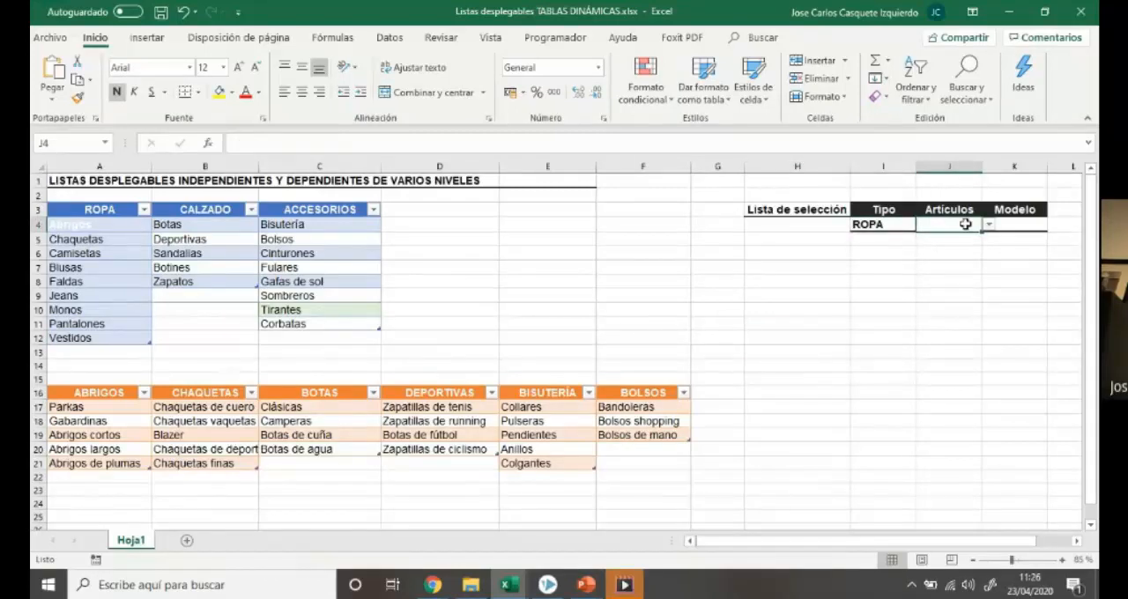
pyautogui.click(989, 226)
pyautogui.click(974, 248)
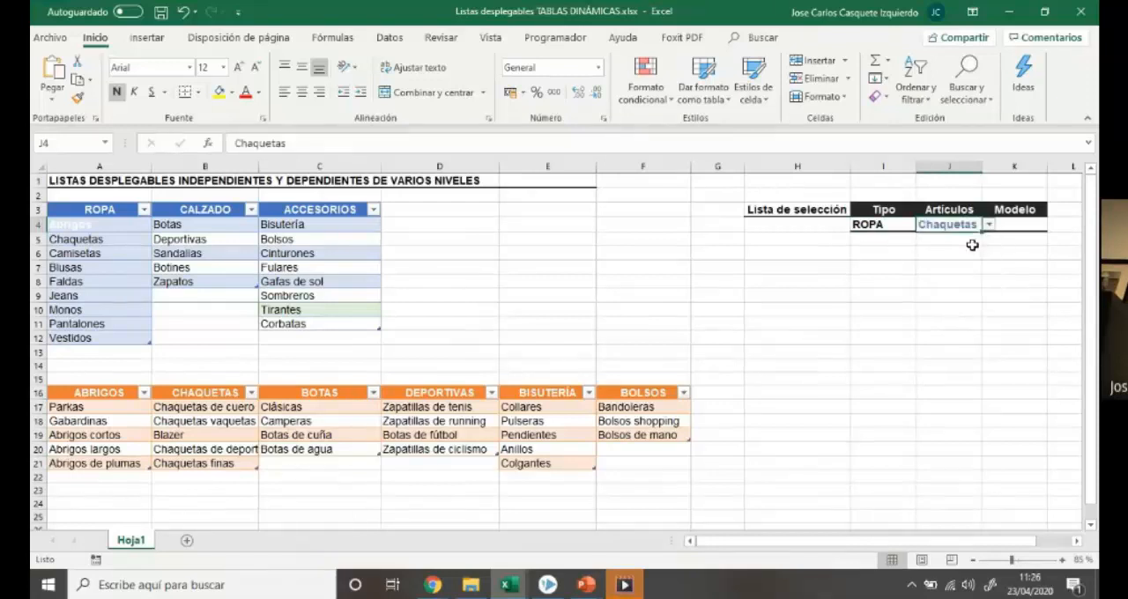
pyautogui.click(1022, 226)
pyautogui.click(1053, 226)
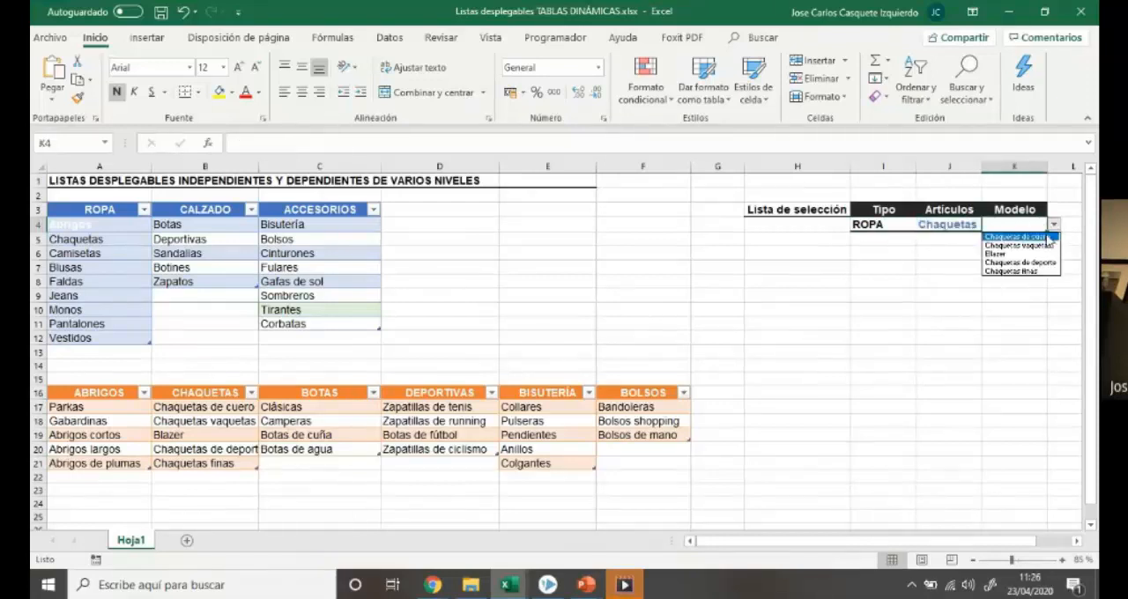
pyautogui.click(1038, 255)
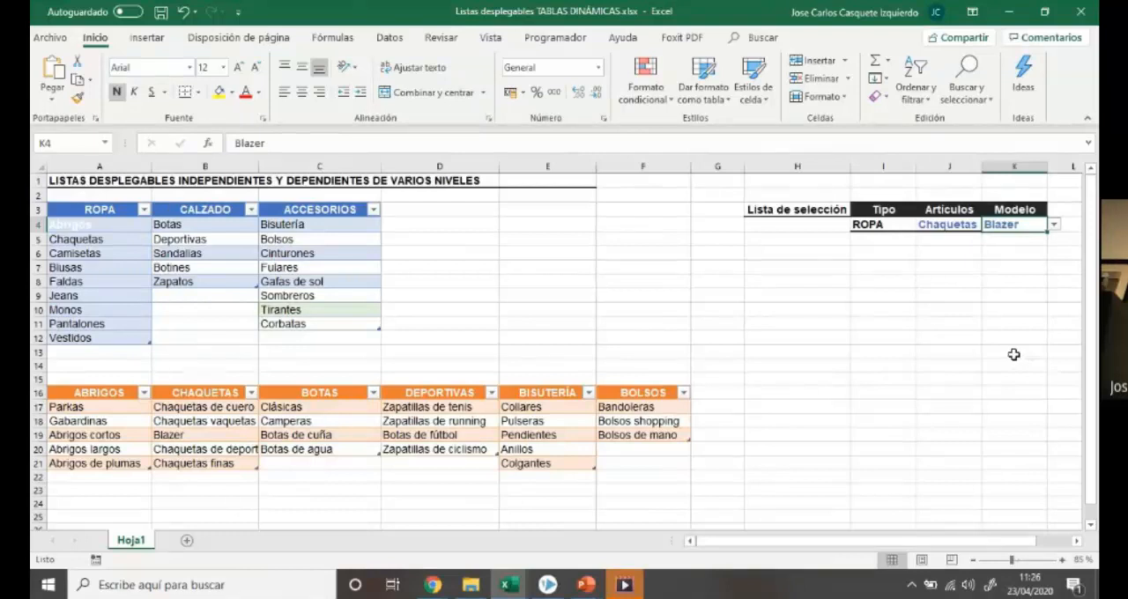
# Change the Tipo selection in I4 from the drop-down list to CALZADO, and clear that cell's contents
pyautogui.click(894, 225)
pyautogui.click(922, 227)
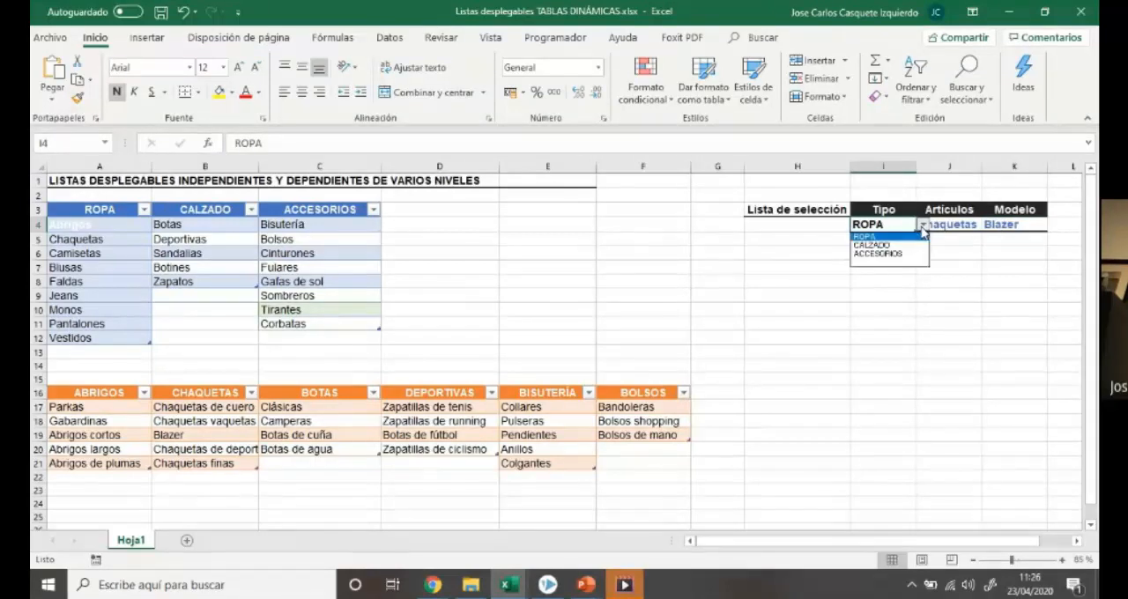
pyautogui.click(899, 245)
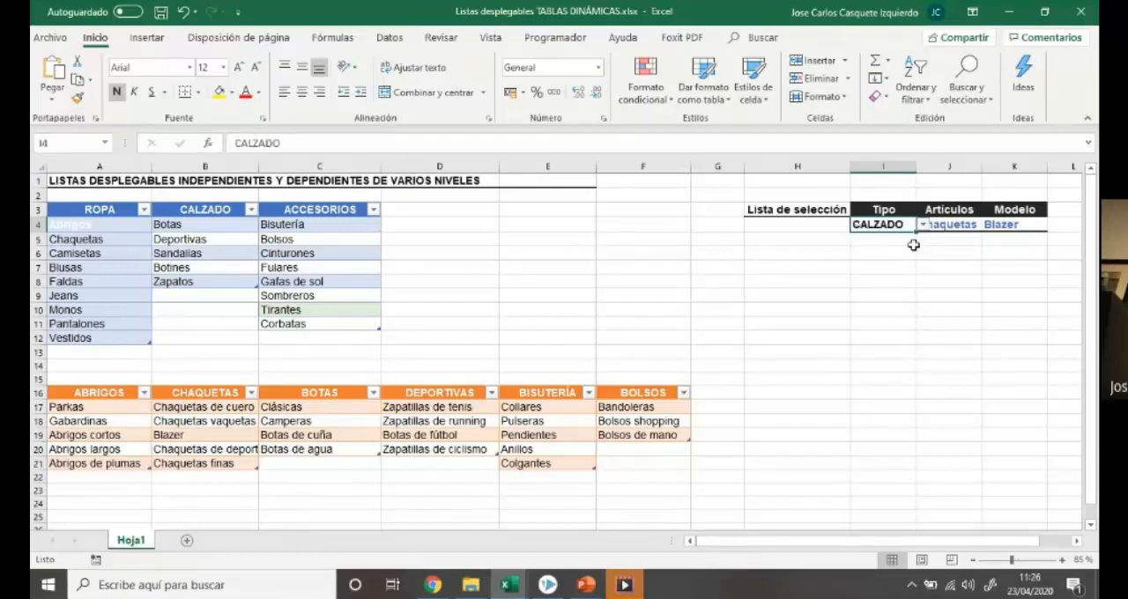
pyautogui.click(967, 254)
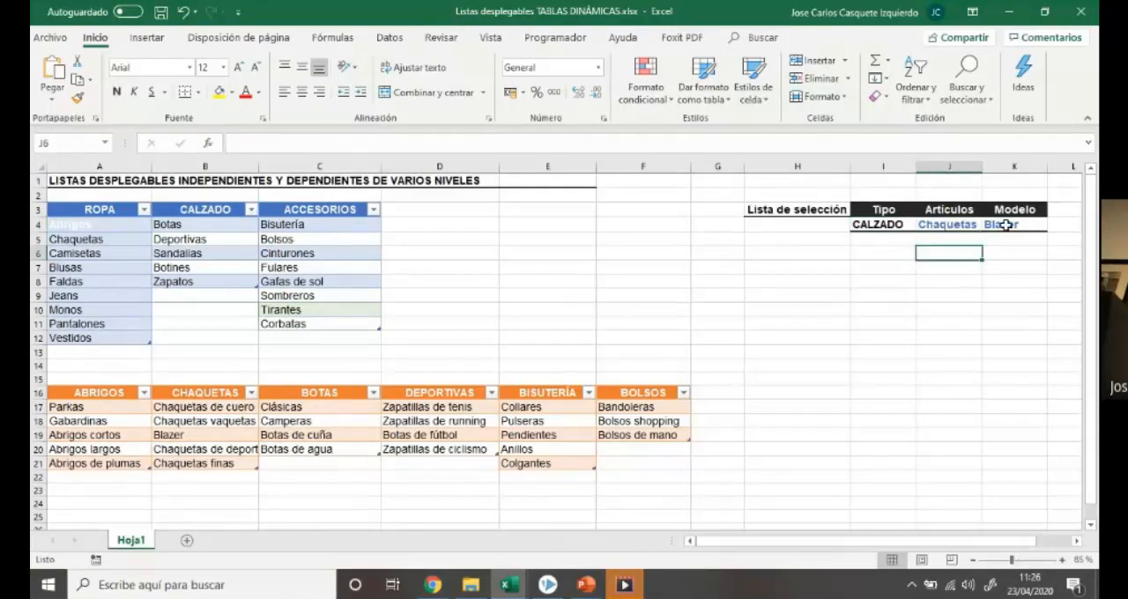
pyautogui.click(900, 229)
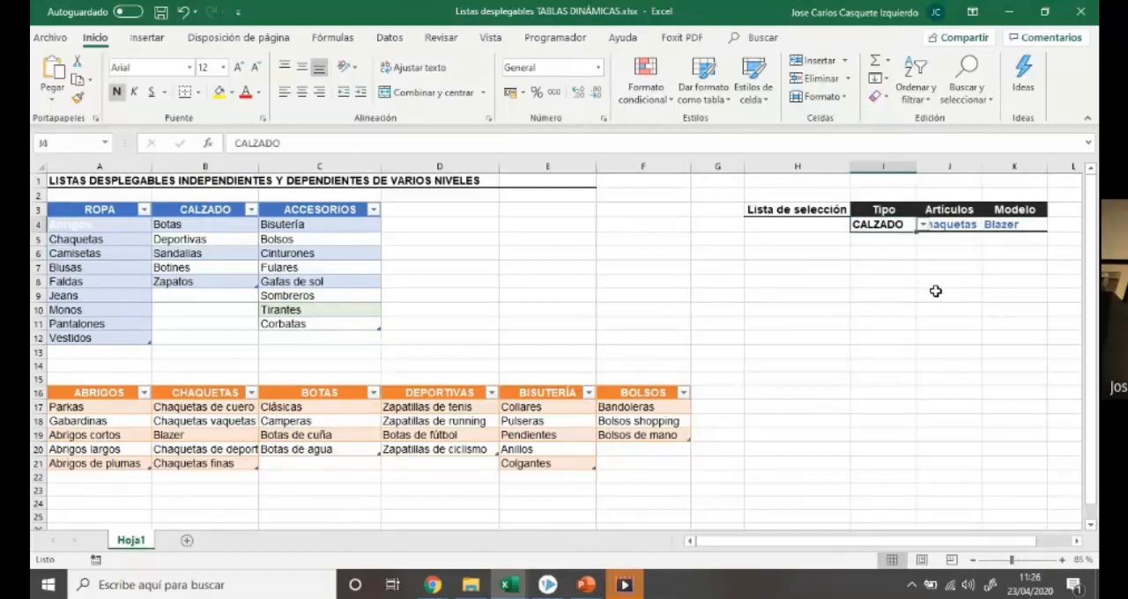
pyautogui.press('Delete')
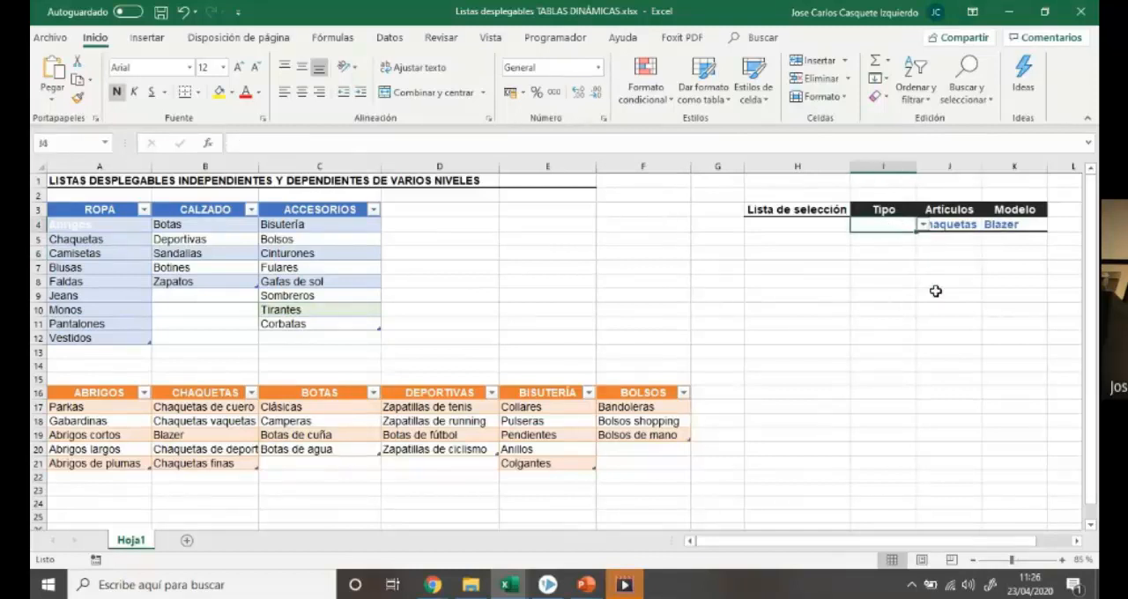
pyautogui.click(958, 250)
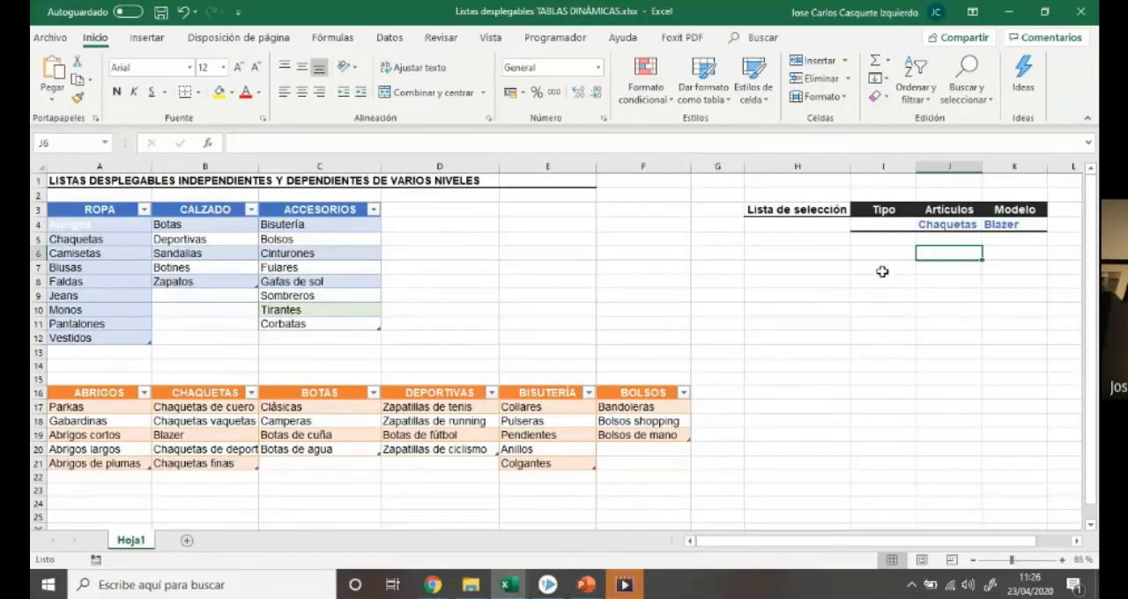
# Choose CALZADO in the Tipo list in I4 and Deportivas in the dependent Artículos list in J4
pyautogui.click(891, 229)
pyautogui.click(924, 227)
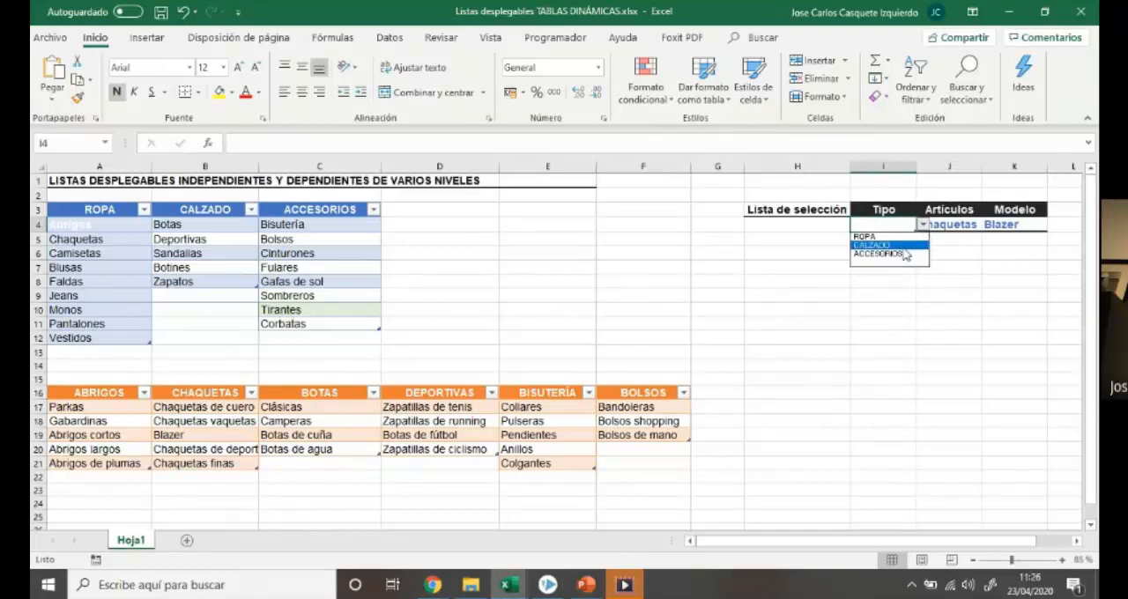
pyautogui.click(872, 245)
pyautogui.click(948, 227)
pyautogui.click(988, 227)
pyautogui.click(961, 245)
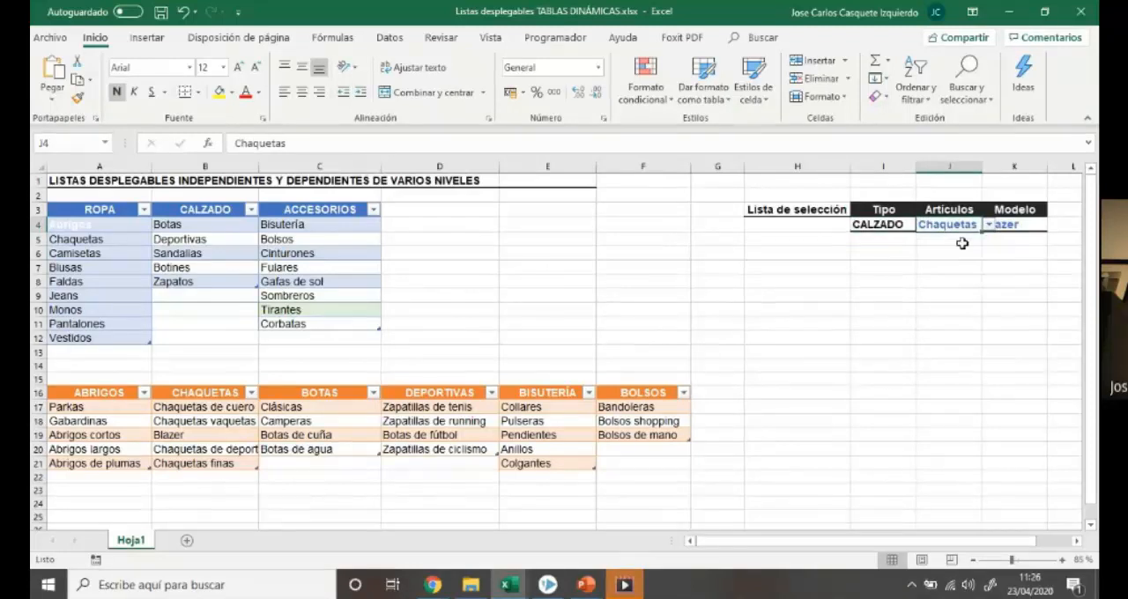
# Choose Botas de fútbol in the dependent Modelo list in K4
pyautogui.click(1010, 226)
pyautogui.click(1054, 228)
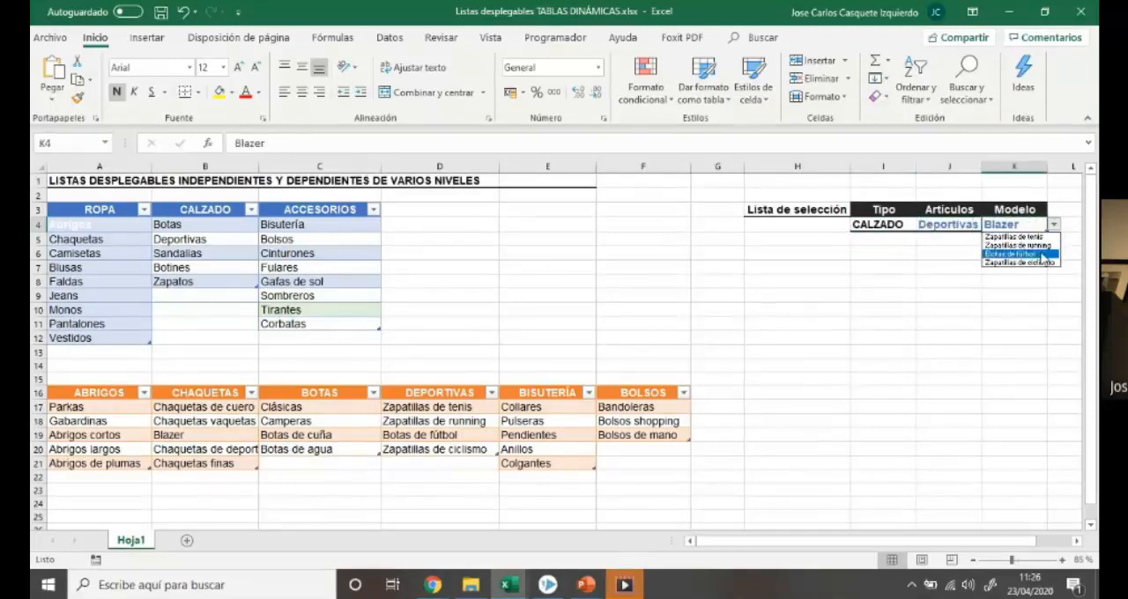
pyautogui.click(1013, 254)
pyautogui.click(992, 338)
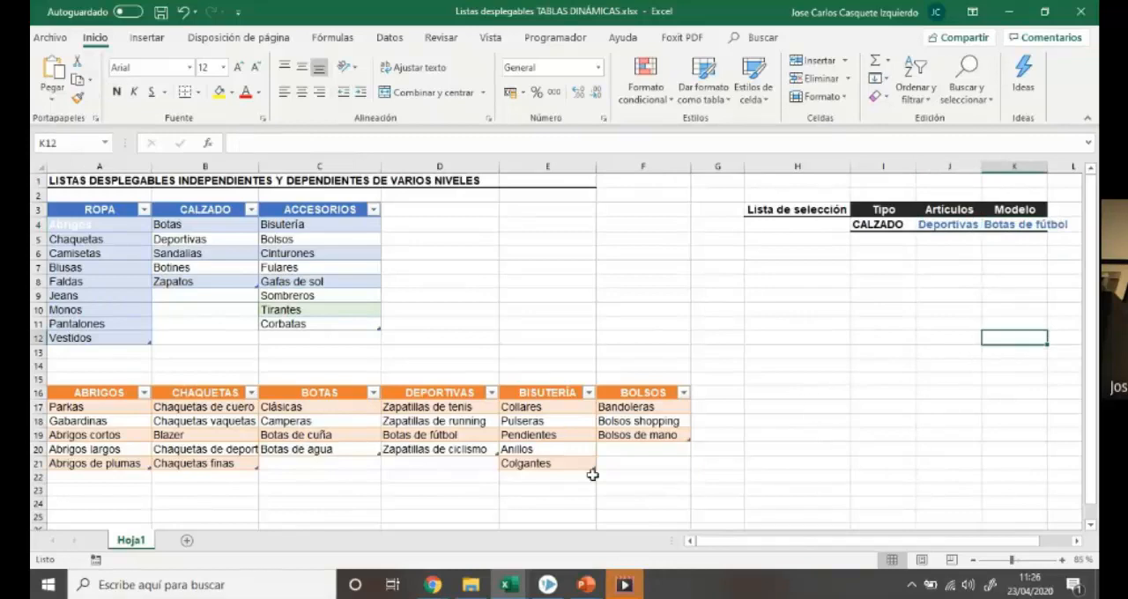
# Switch to the Listas desplegables dependientes con tablas.xlsx workbook and show the 1.Relación de familias-producto sheet
pyautogui.click(507, 589)
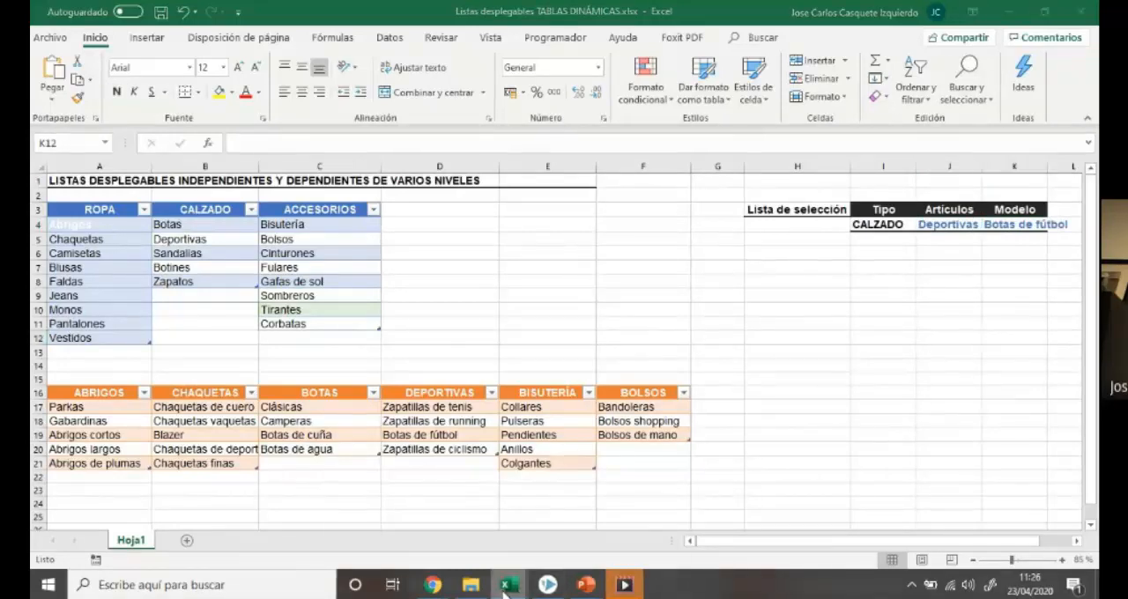
pyautogui.click(441, 545)
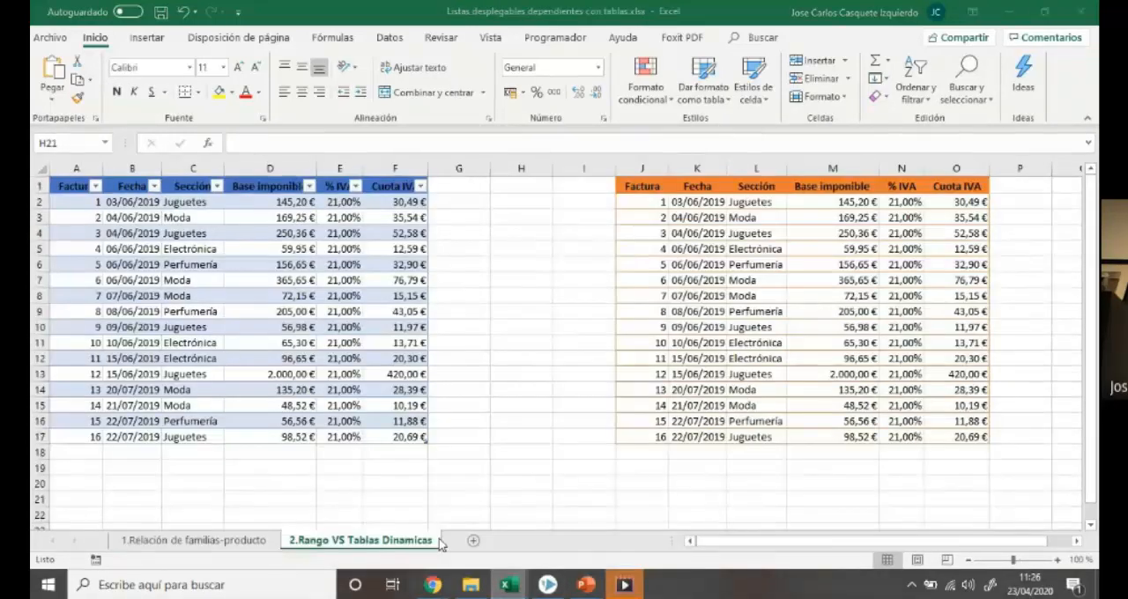
pyautogui.click(194, 540)
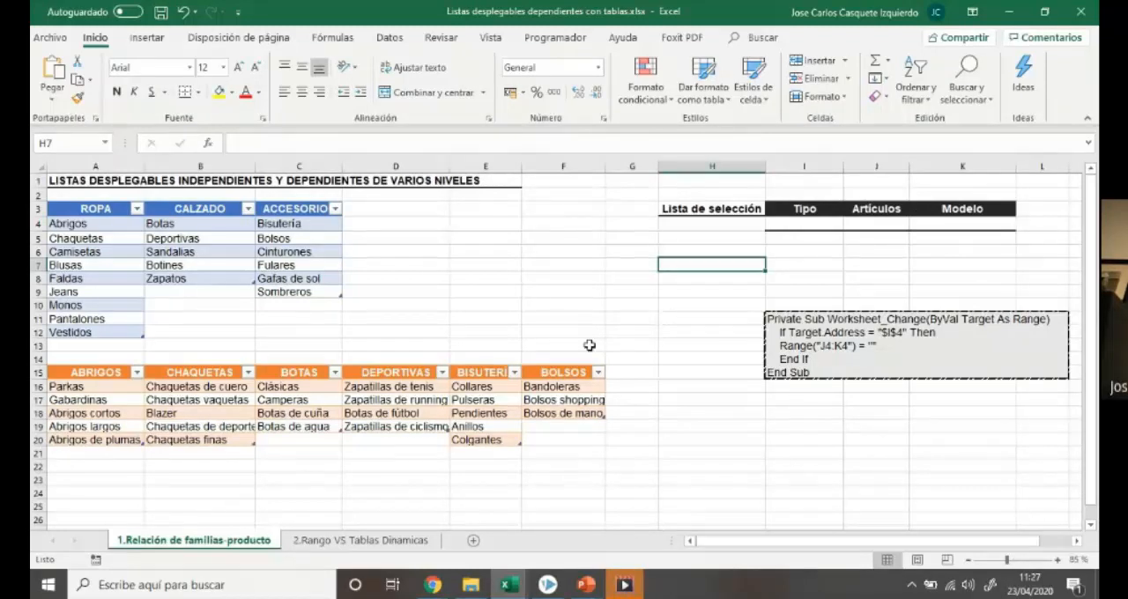
# Choose ROPA in the Tipo list in I4 and Chaquetas in the Artículos list in J4
pyautogui.click(811, 224)
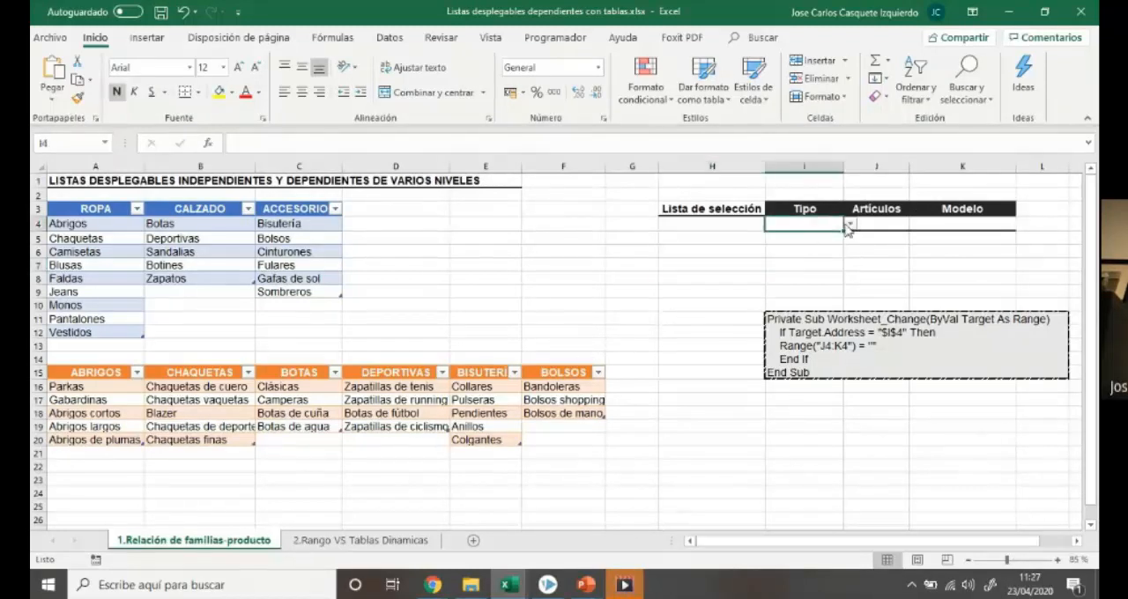
pyautogui.click(850, 225)
pyautogui.click(846, 234)
pyautogui.click(882, 225)
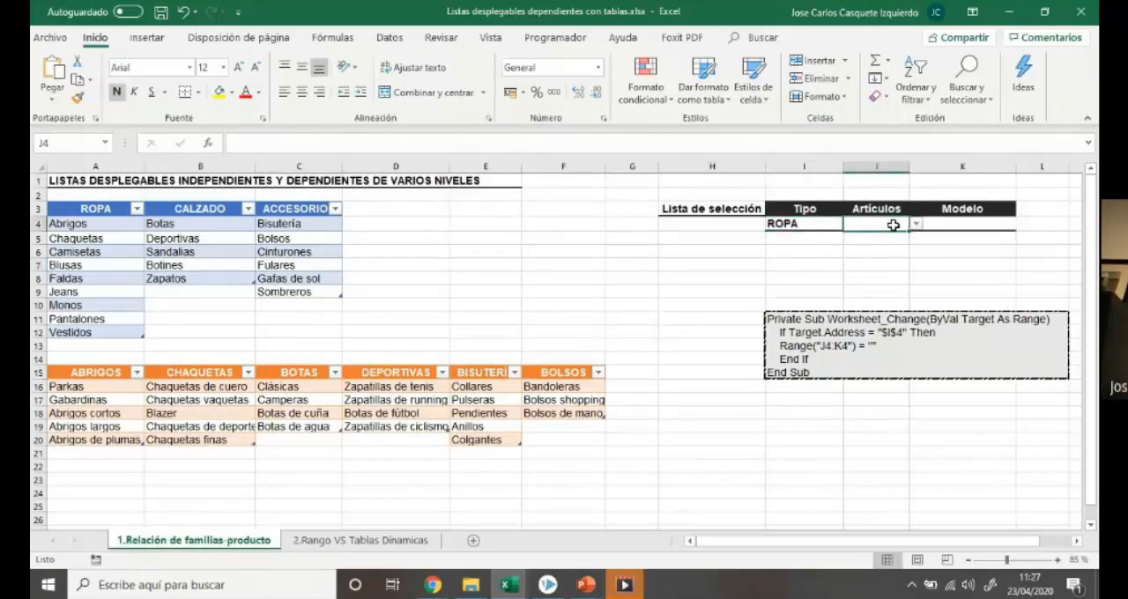
pyautogui.click(916, 224)
pyautogui.click(877, 246)
# Choose Blazer in the dependent Modelo list in K4
pyautogui.click(947, 226)
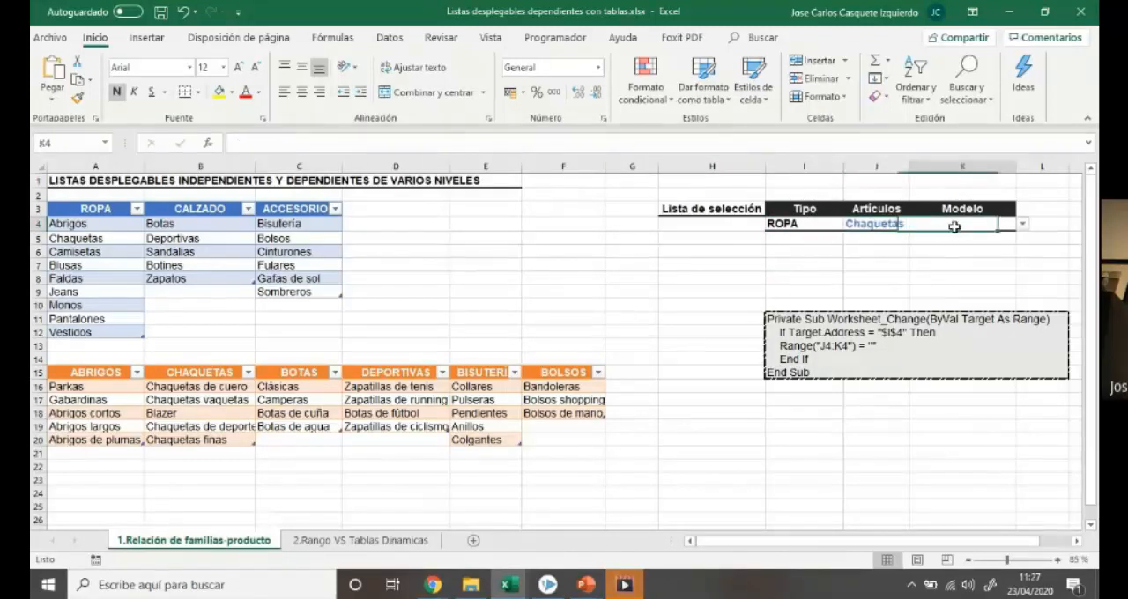
pyautogui.click(1023, 224)
pyautogui.click(978, 254)
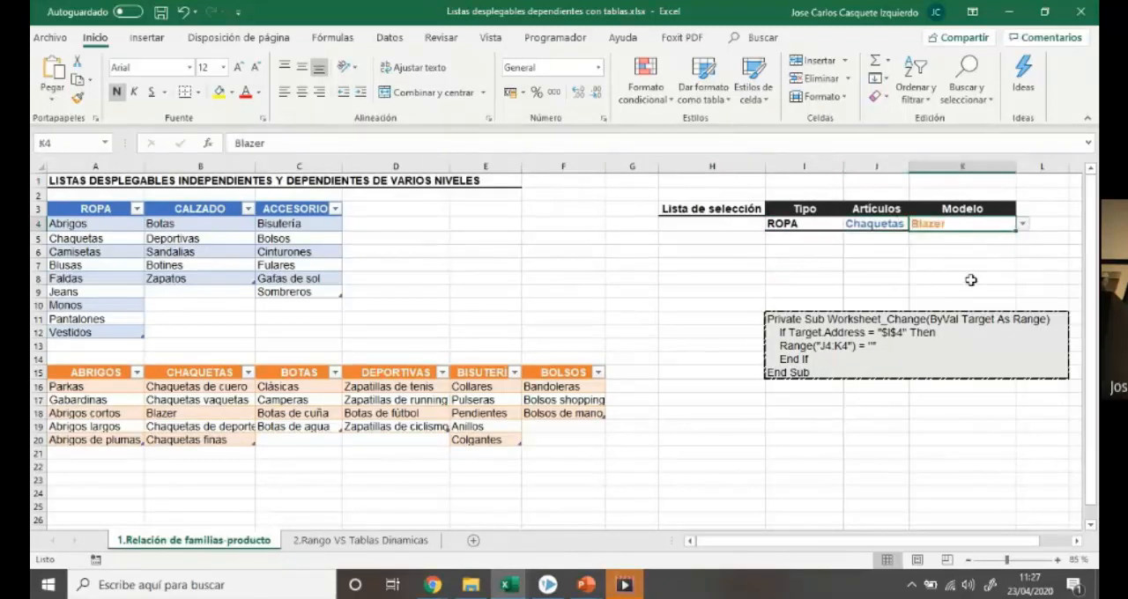
pyautogui.click(967, 279)
# Change the Tipo selection in I4 to CALZADO and choose Deportivas in the Artículos list in J4
pyautogui.click(791, 226)
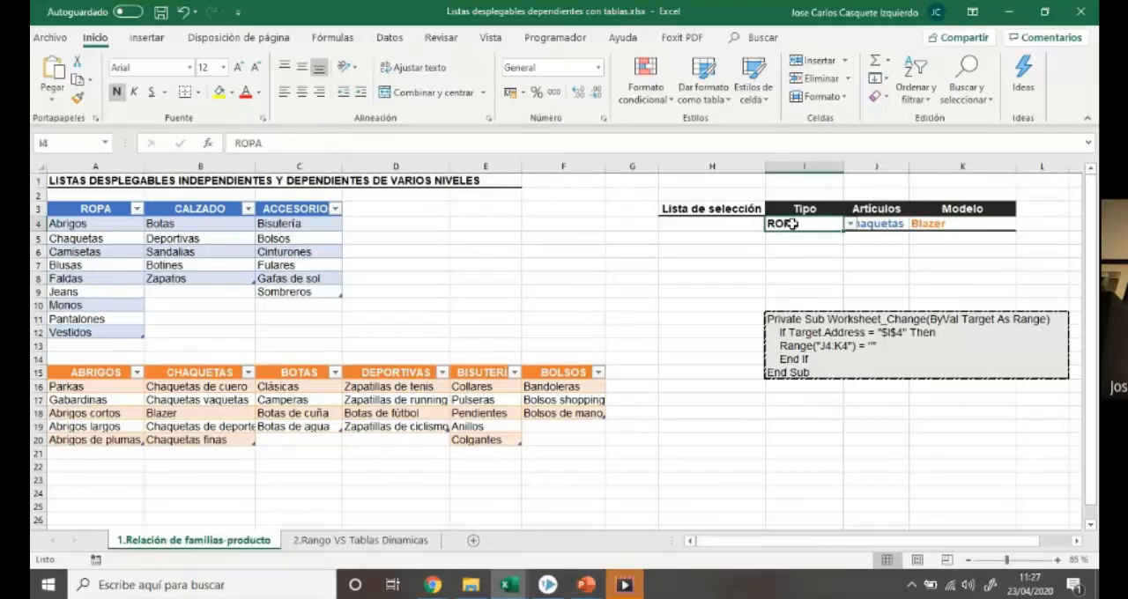
pyautogui.click(849, 227)
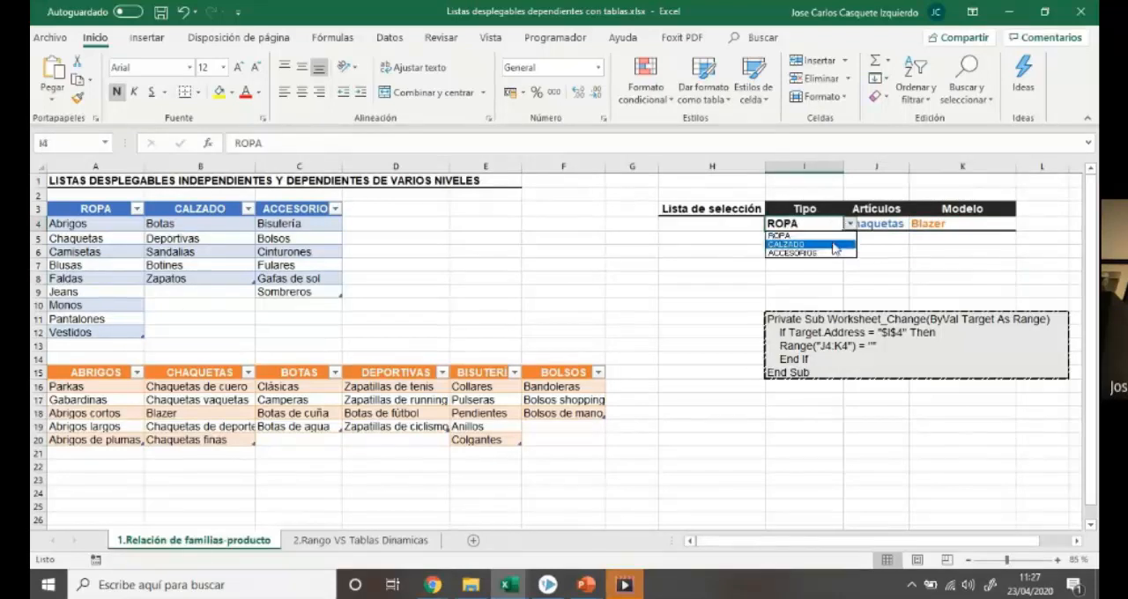
pyautogui.click(836, 245)
pyautogui.click(978, 258)
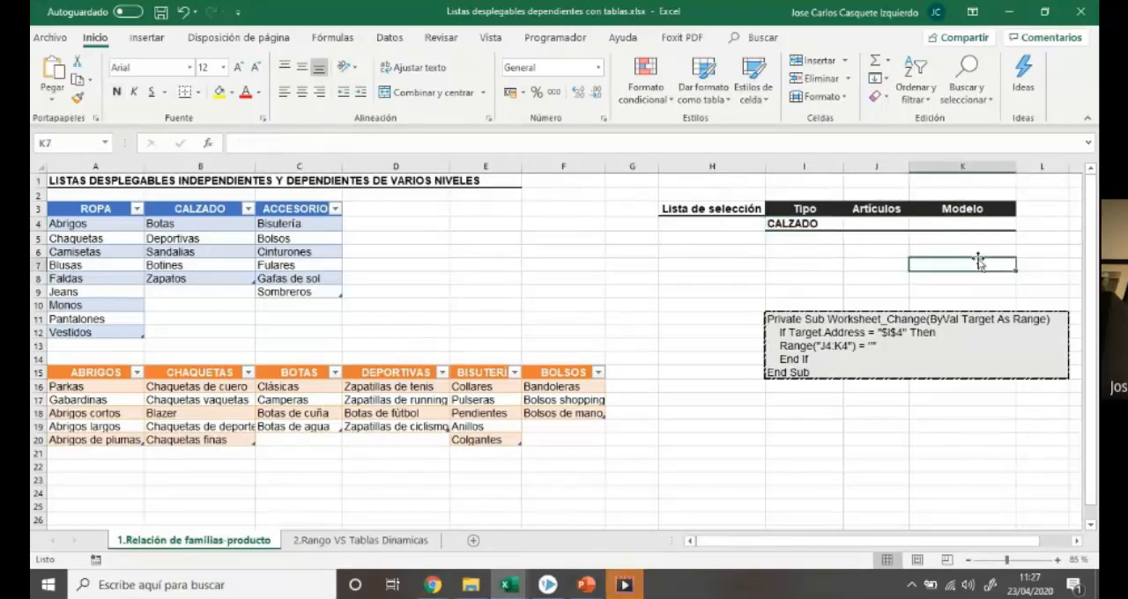
pyautogui.click(877, 222)
pyautogui.click(915, 224)
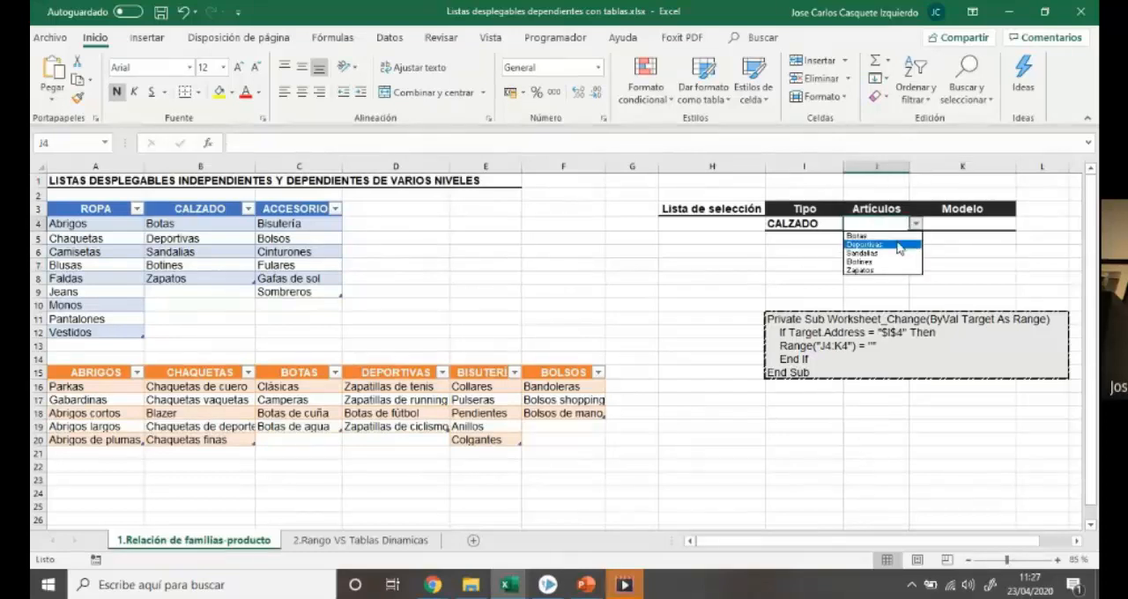
pyautogui.click(899, 245)
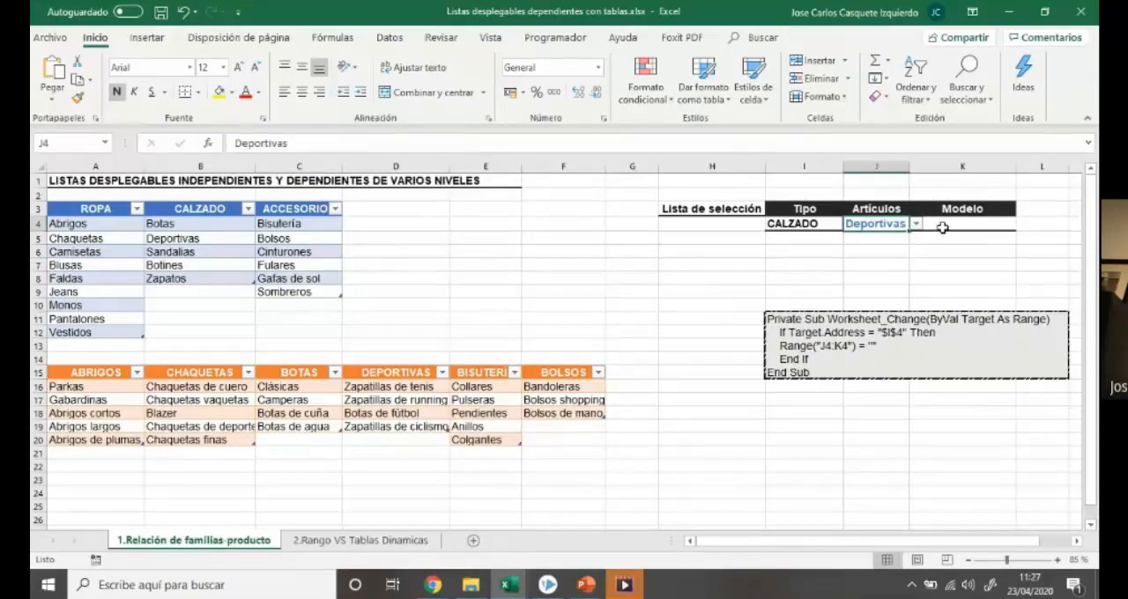
# Choose Zapatillas de running in the Modelo list in K4, and clear the Tipo selection in I4
pyautogui.click(948, 226)
pyautogui.click(1023, 226)
pyautogui.click(977, 246)
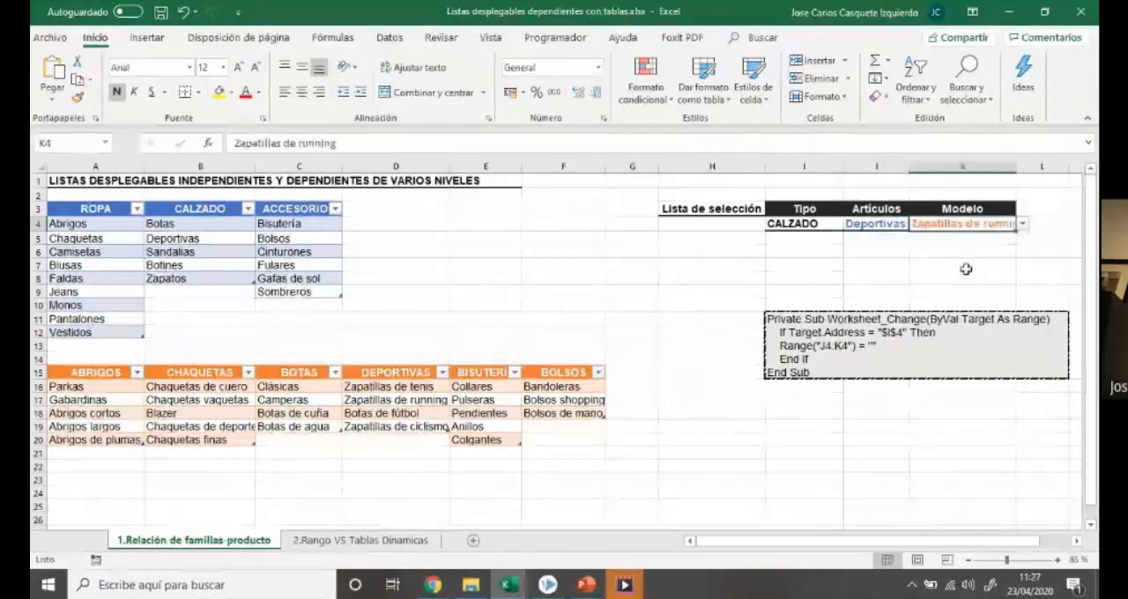
pyautogui.click(805, 226)
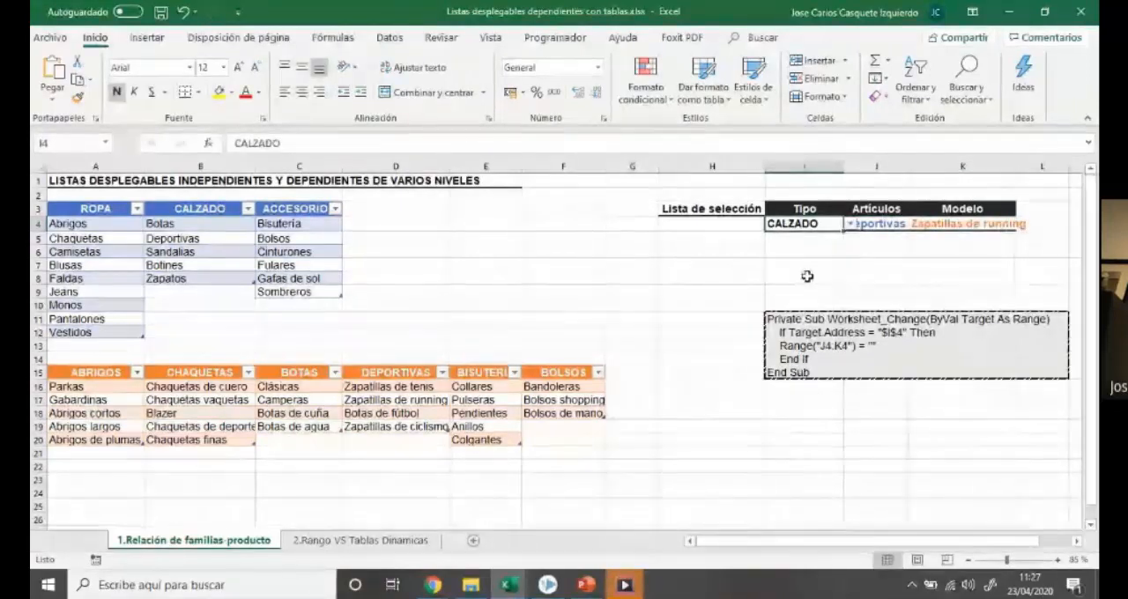
pyautogui.press('Delete')
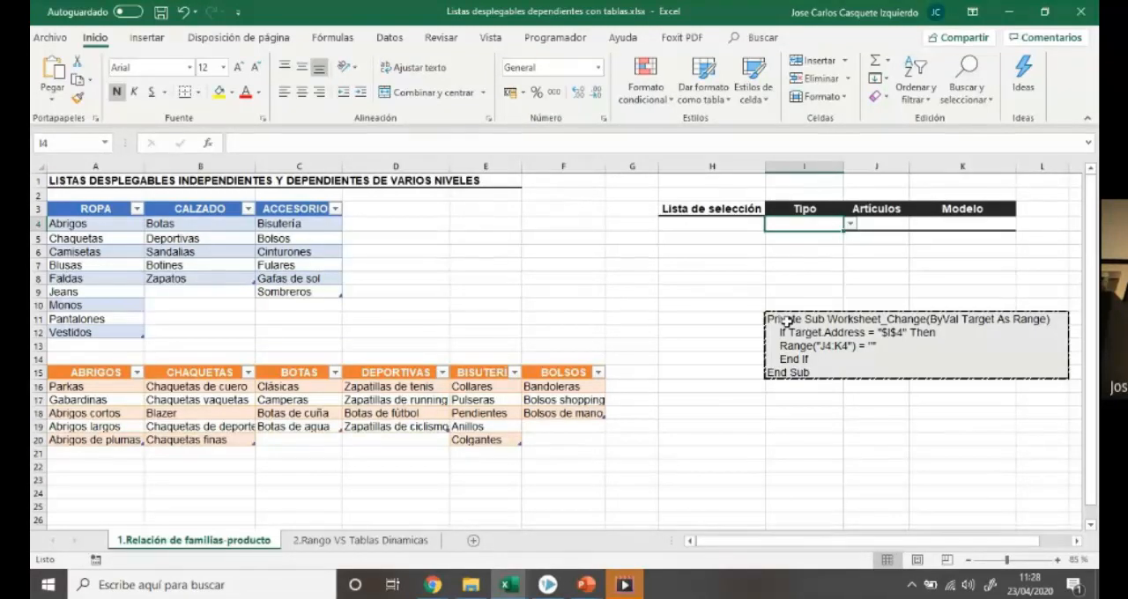
# Copy the Worksheet_Change macro code from cells I11:L15
pyautogui.moveTo(787, 322); pyautogui.dragTo(1030, 375)
pyautogui.hotkey('ctrl', 'v')
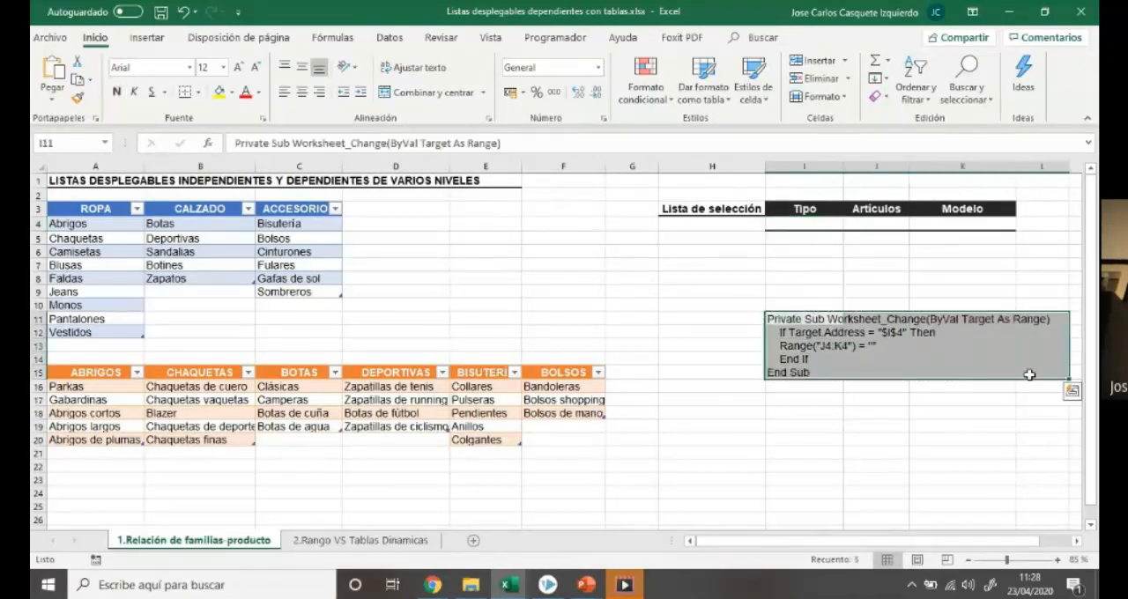
pyautogui.hotkey('ctrl', 'c')
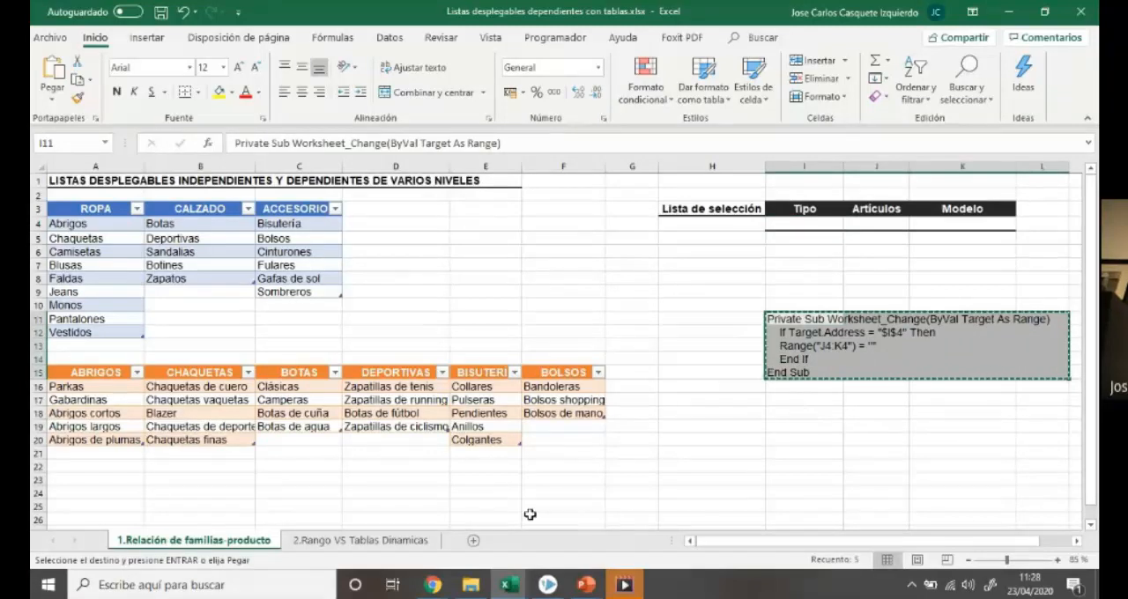
# Switch to the Listas desplegables TABLAS DINÁMICAS.xlsx workbook and clear the Tipo selection in I4
pyautogui.moveTo(504, 583)
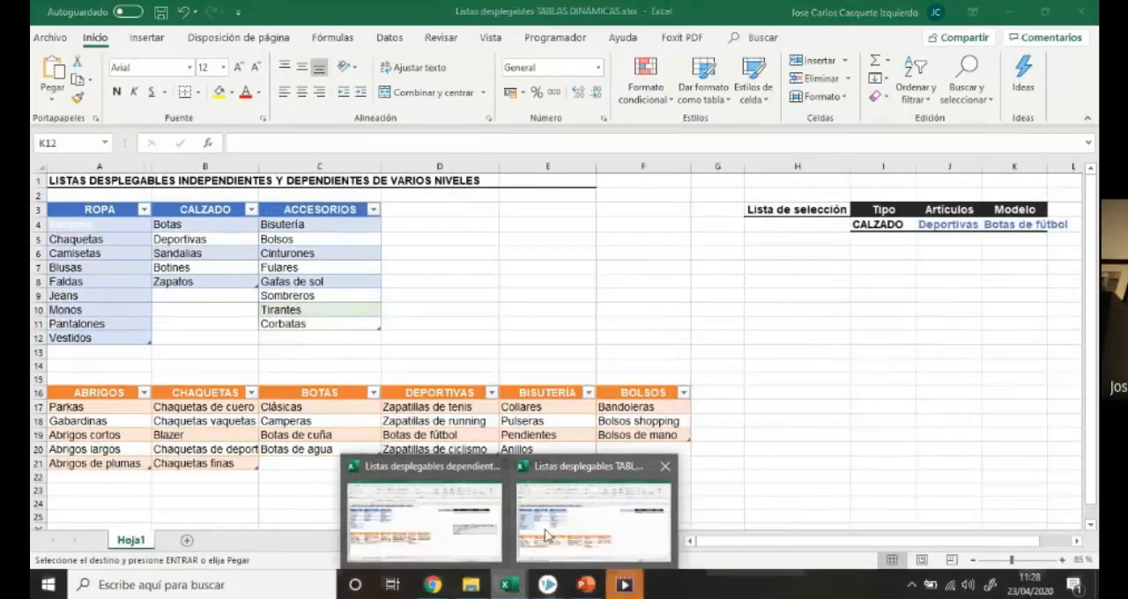
pyautogui.click(586, 516)
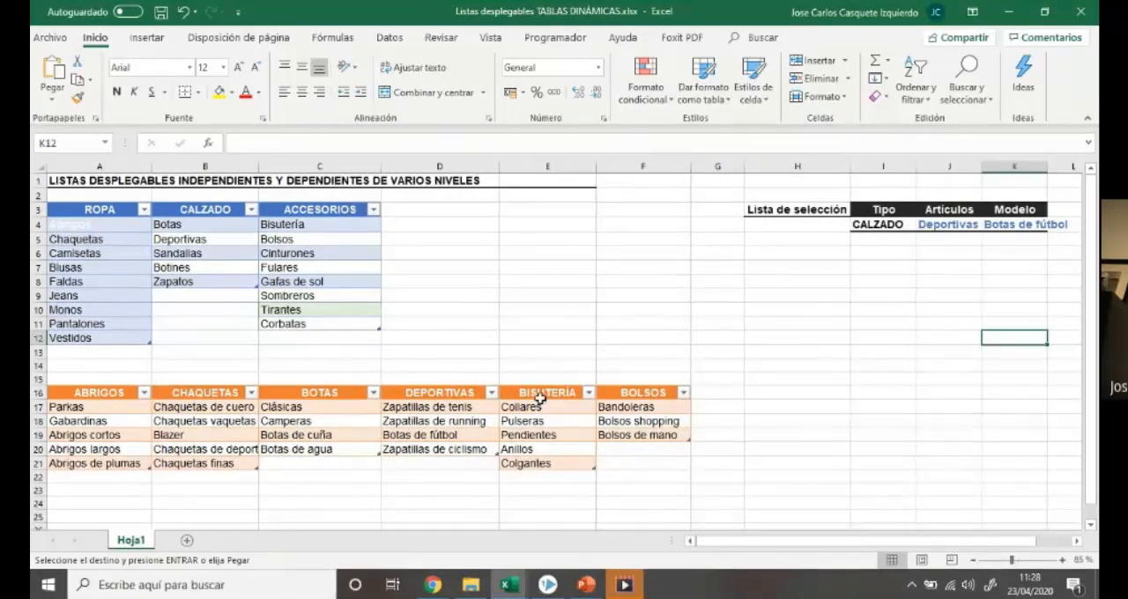
pyautogui.click(900, 225)
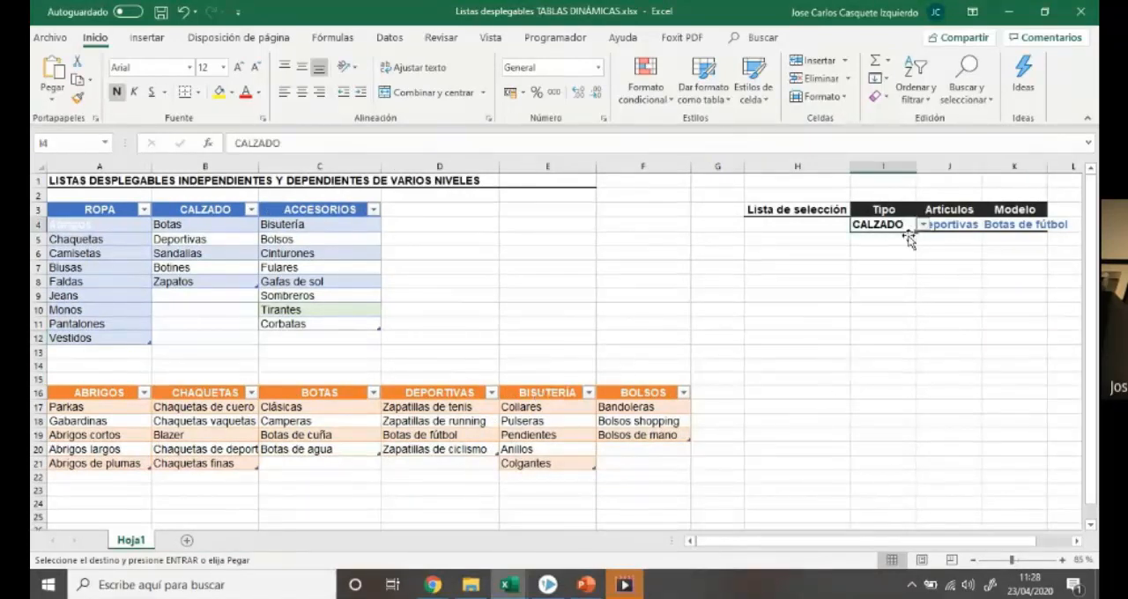
pyautogui.press('Delete')
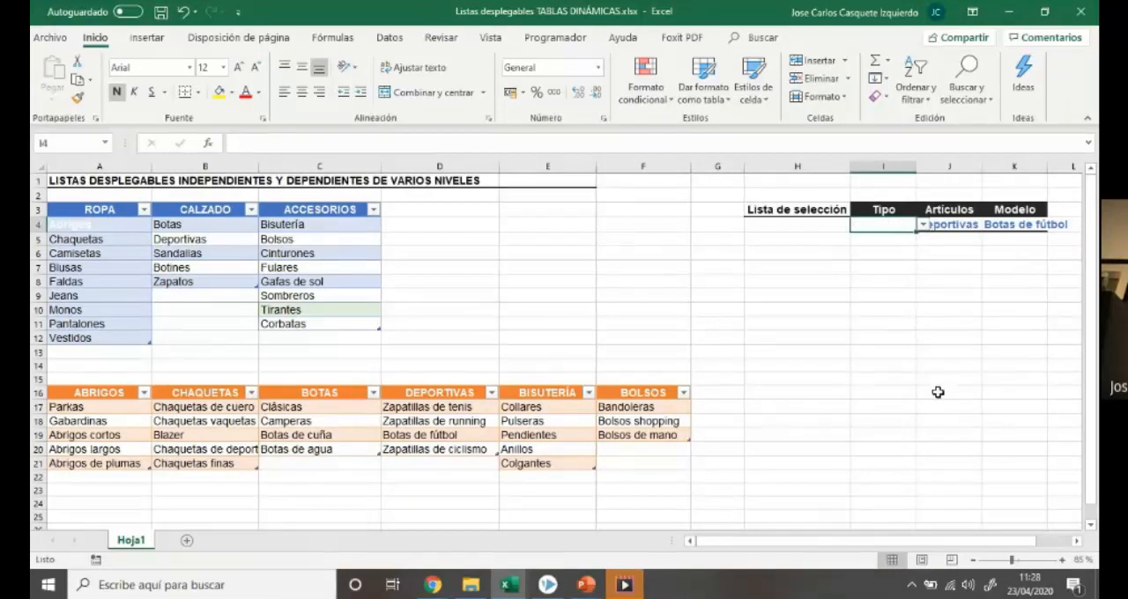
# Open the Visual Basic editor and display the code window of Hoja1 in the Listas desplegables TABLAS DINÁMICAS project
pyautogui.click(556, 38)
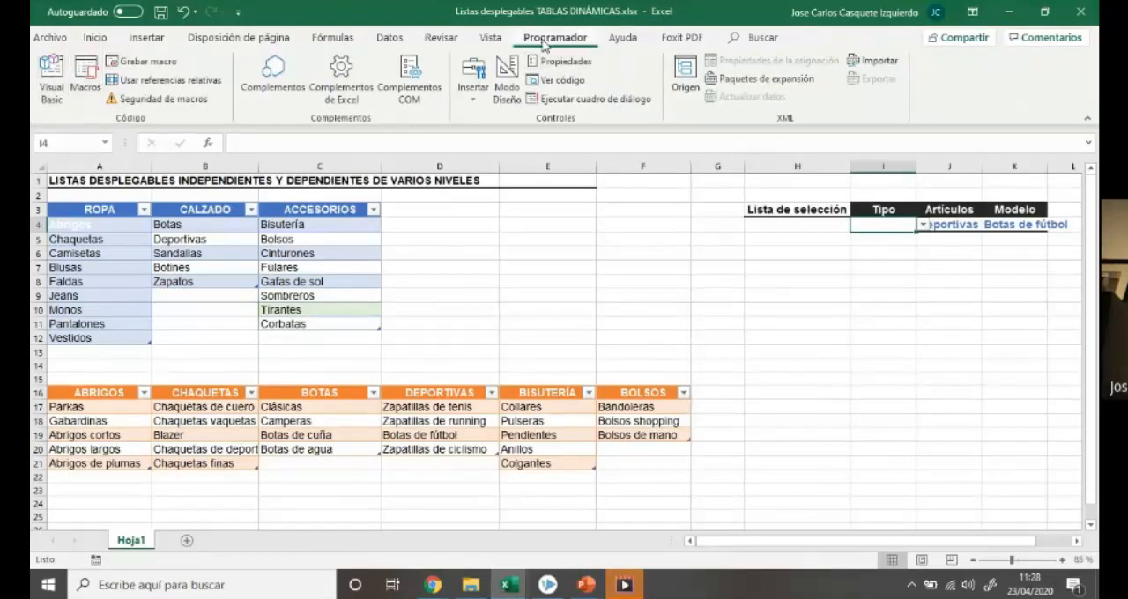
pyautogui.click(52, 89)
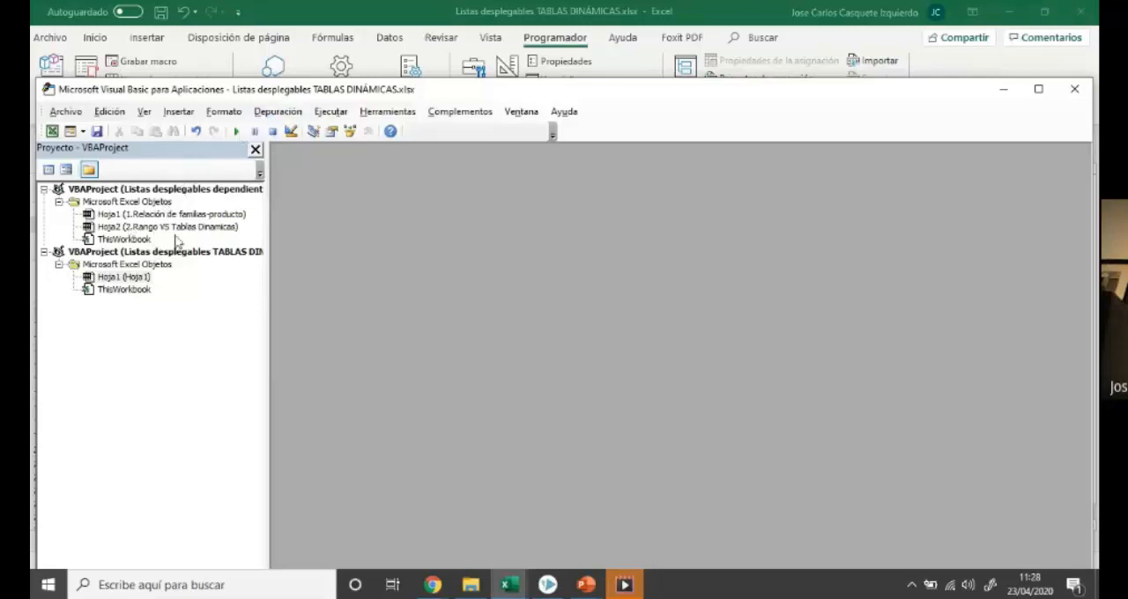
pyautogui.click(143, 278)
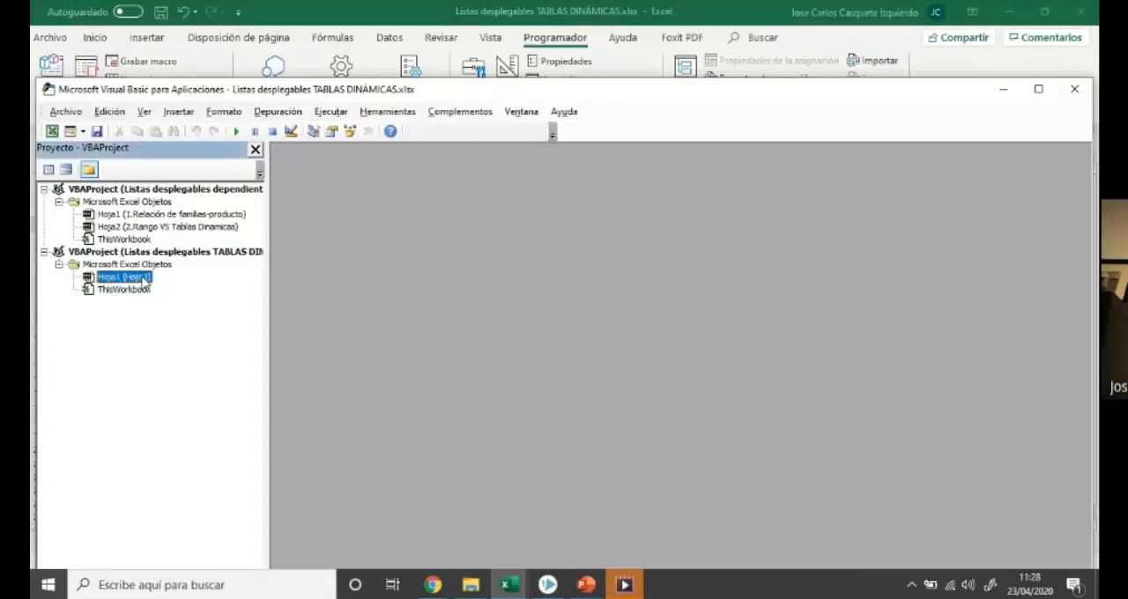
pyautogui.rightClick(144, 279)
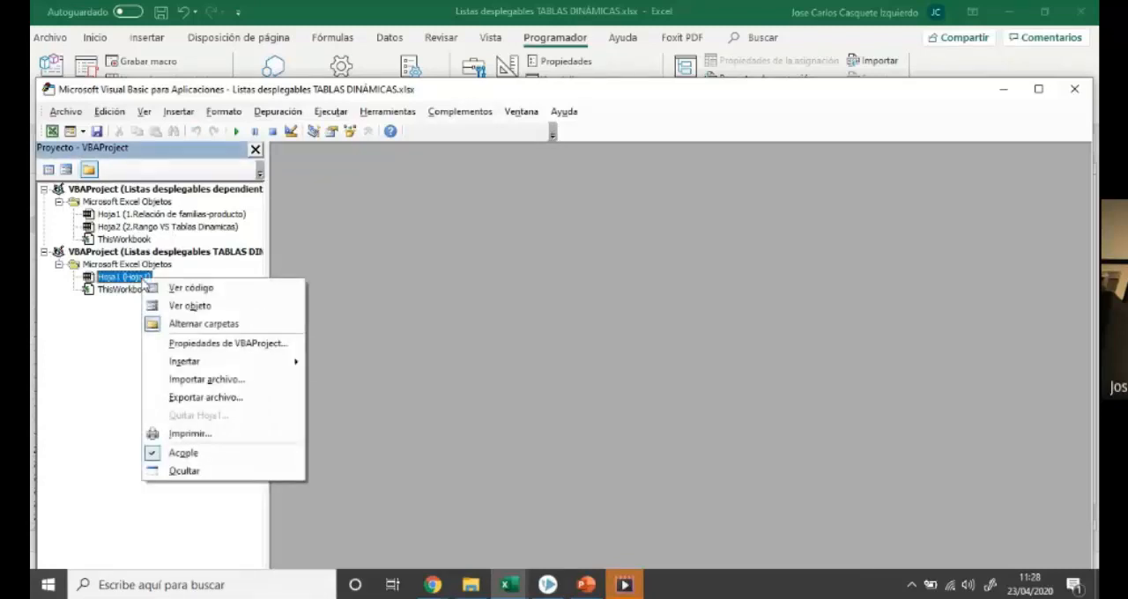
pyautogui.click(175, 289)
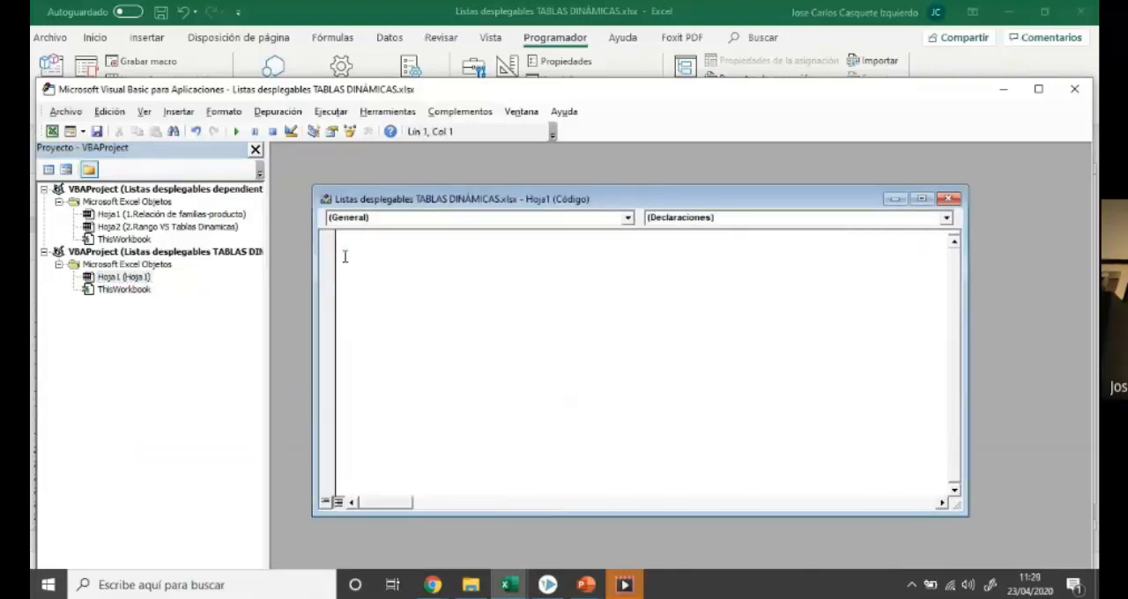
# Switch to the Listas desplegables dependientes con tablas.xlsx workbook and copy the Worksheet_Change macro code from I11:L15
pyautogui.click(508, 586)
pyautogui.click(408, 524)
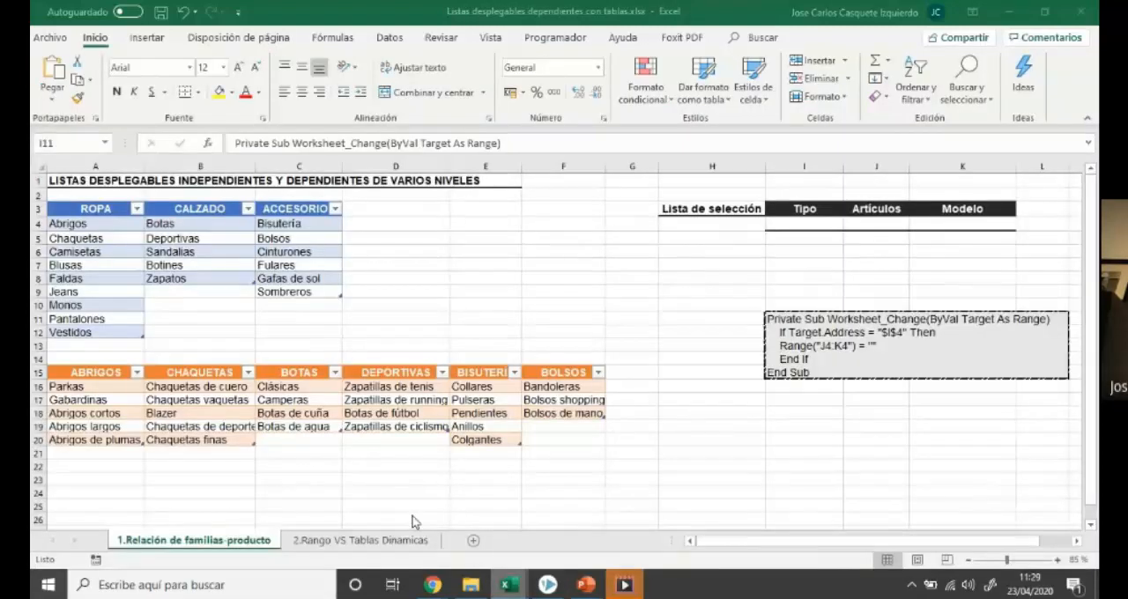
pyautogui.moveTo(769, 314); pyautogui.dragTo(1049, 372)
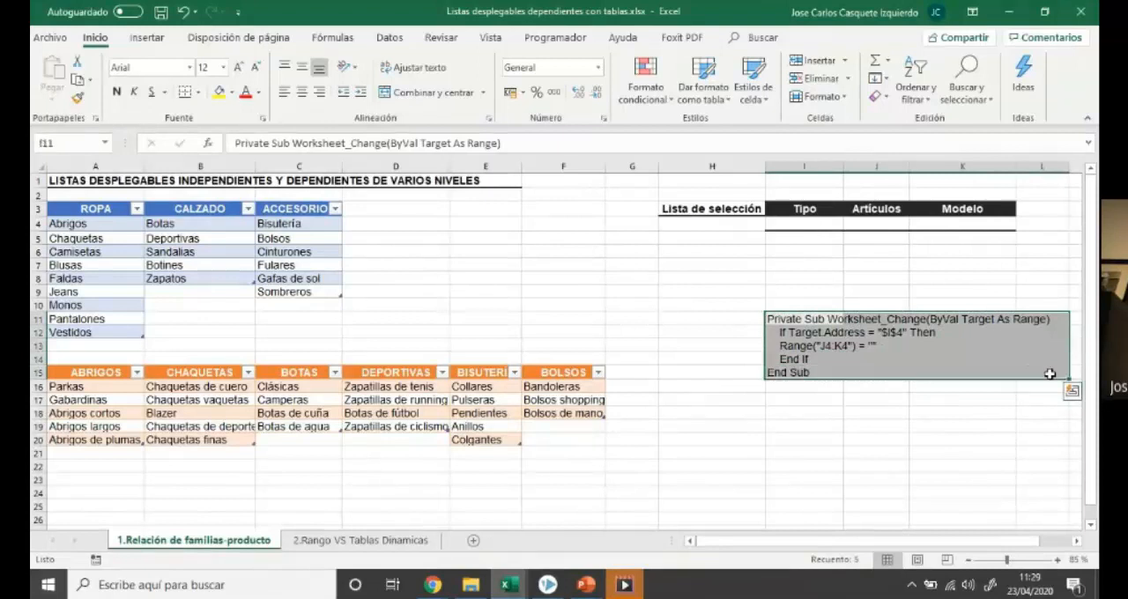
pyautogui.hotkey('ctrl', 'c')
# Paste the Worksheet_Change macro into the Hoja1 code window of the TABLAS DINÁMICAS project and close the Visual Basic editor
pyautogui.moveTo(509, 586)
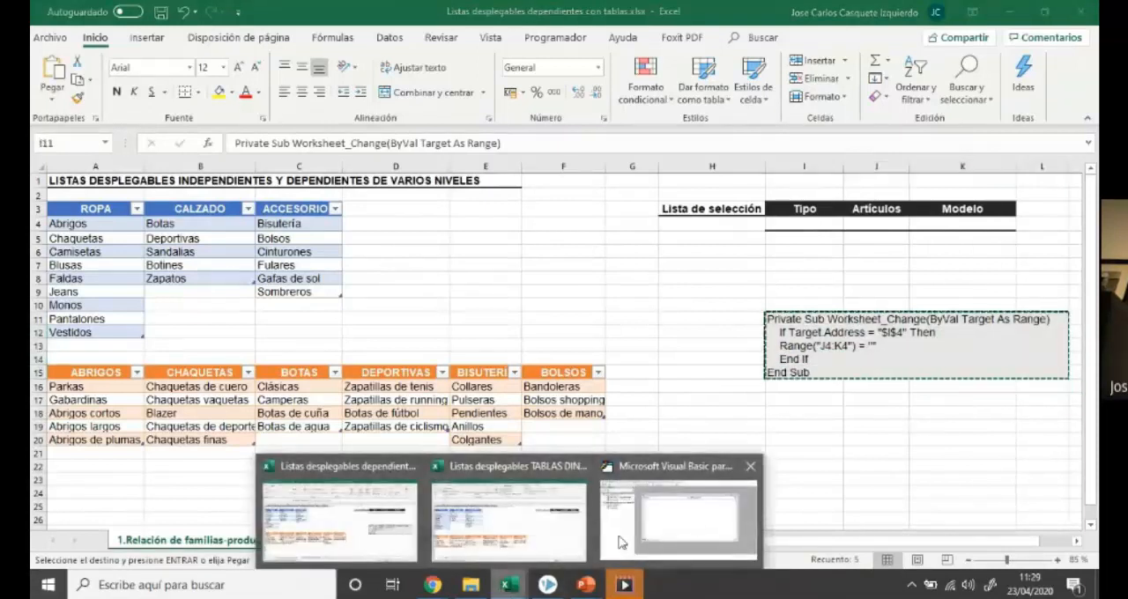
pyautogui.click(679, 520)
pyautogui.hotkey('ctrl', 'v')
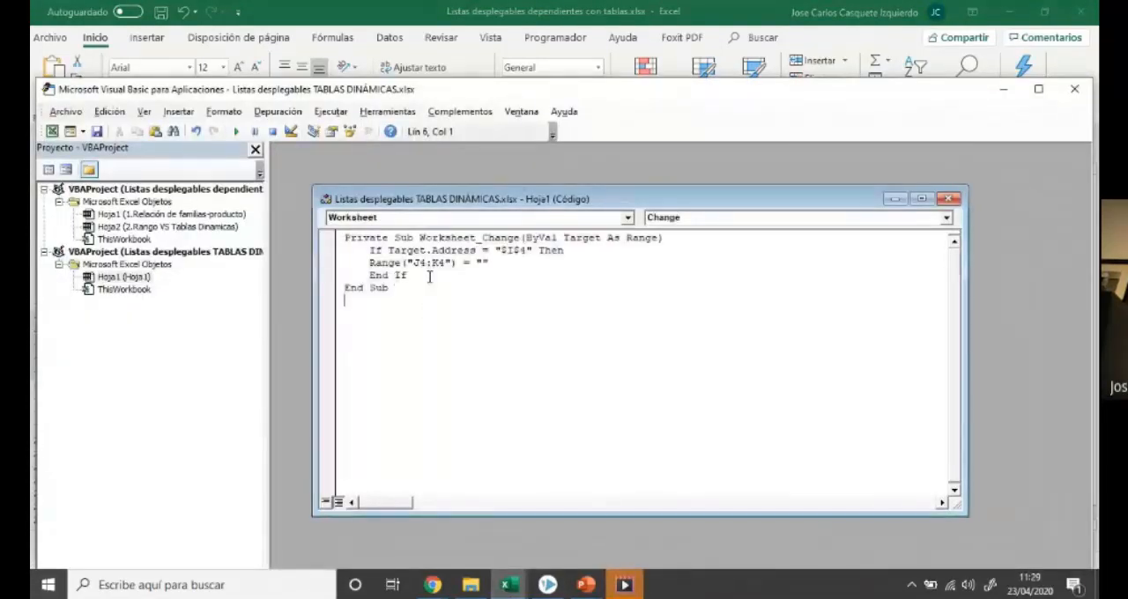
pyautogui.click(948, 198)
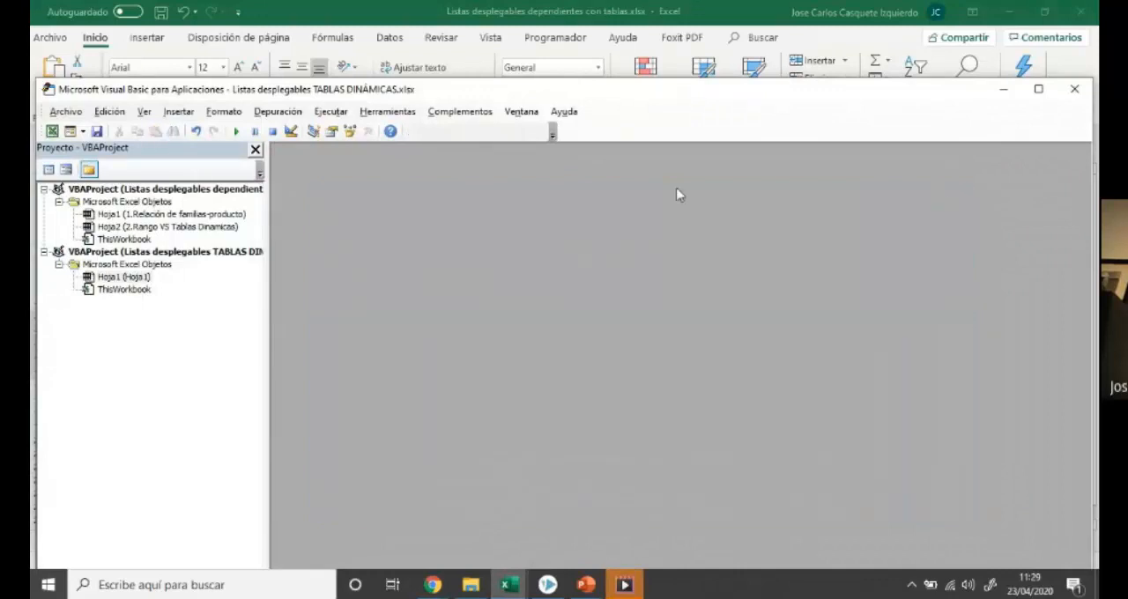
pyautogui.click(1075, 90)
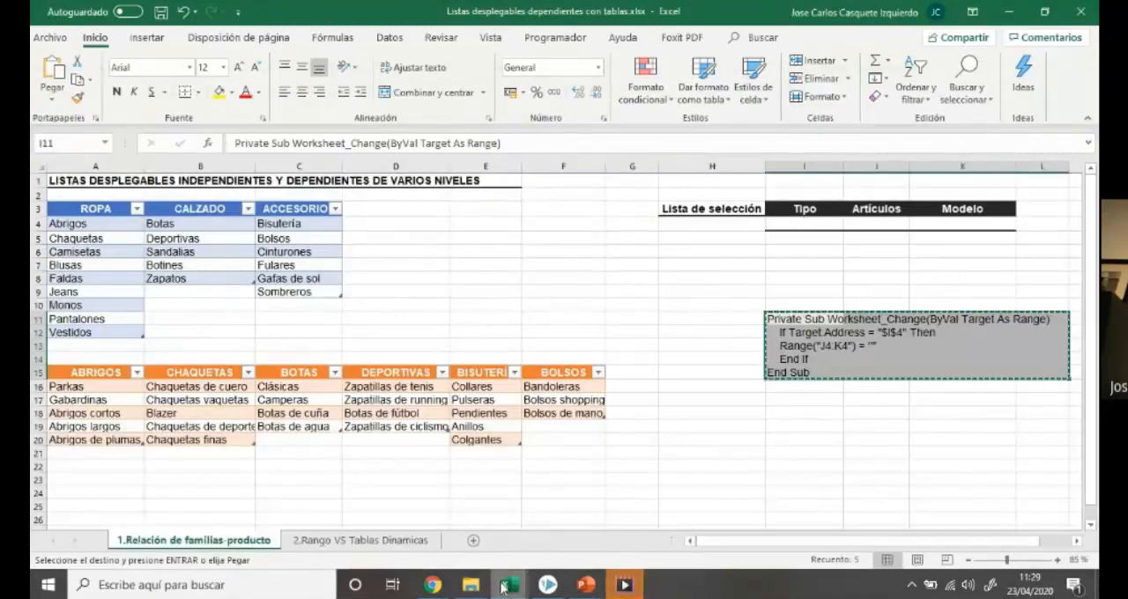
# Switch to the Listas desplegables TABLAS DINÁMICAS.xlsx workbook and choose ROPA in the Tipo list in I4
pyautogui.moveTo(508, 584)
pyautogui.click(591, 516)
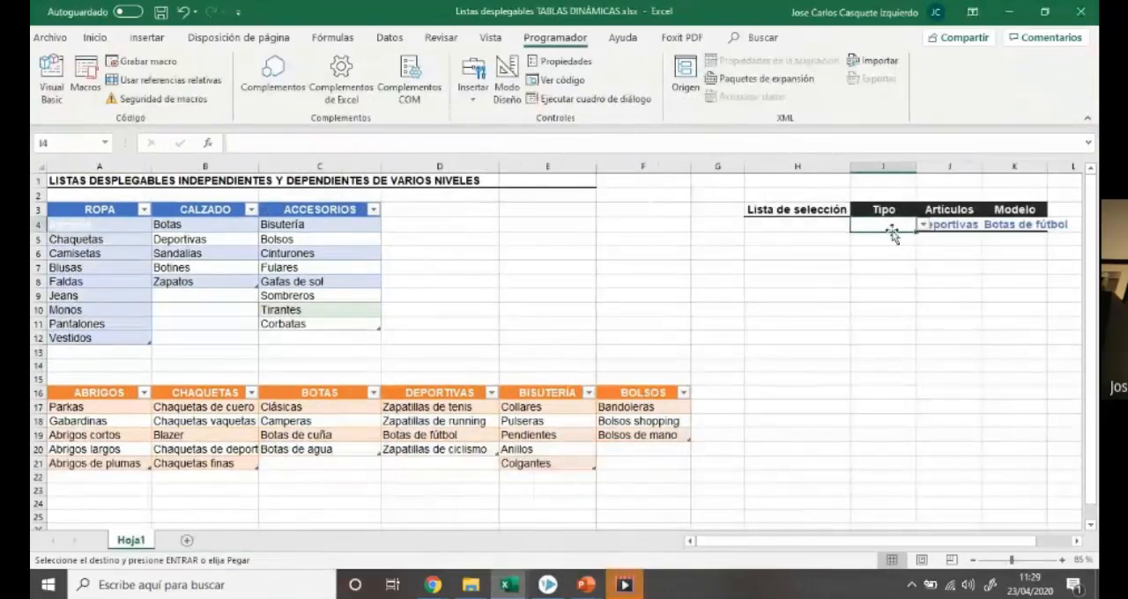
pyautogui.click(923, 225)
pyautogui.click(915, 235)
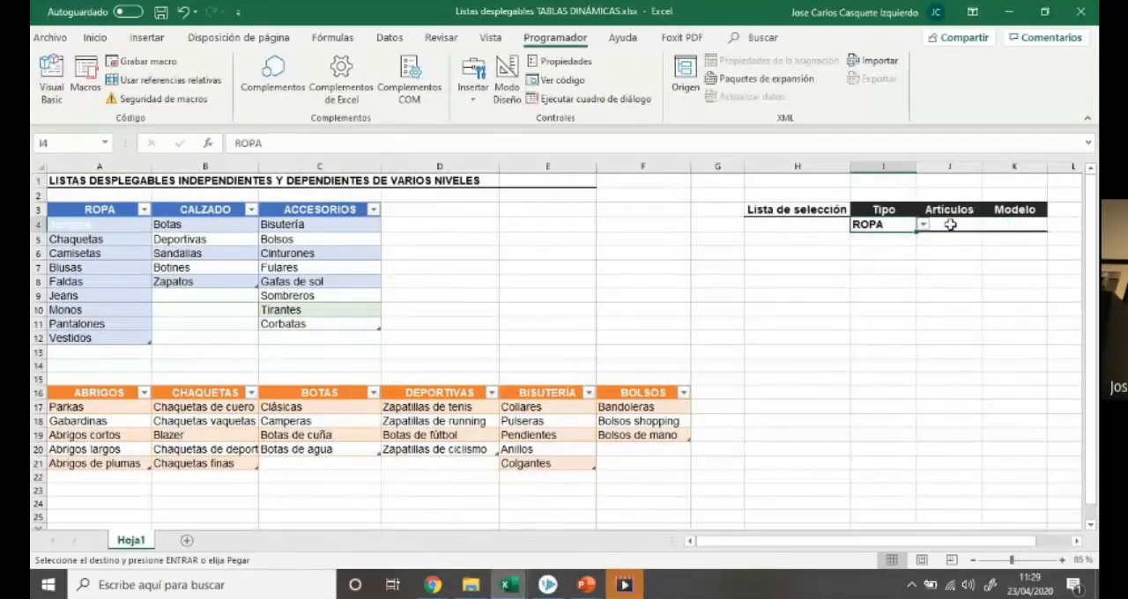
pyautogui.click(922, 338)
pyautogui.click(890, 224)
# Choose Camisetas in the Artículos list in J4 and select the Modelo cell K4
pyautogui.click(961, 226)
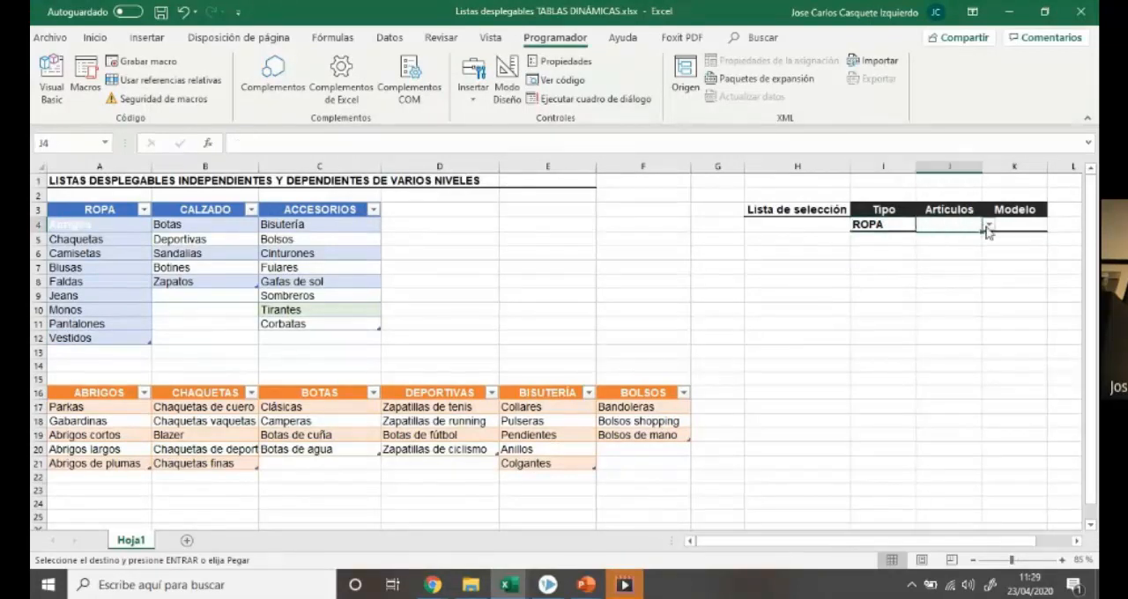
pyautogui.click(988, 225)
pyautogui.click(977, 255)
pyautogui.click(1007, 223)
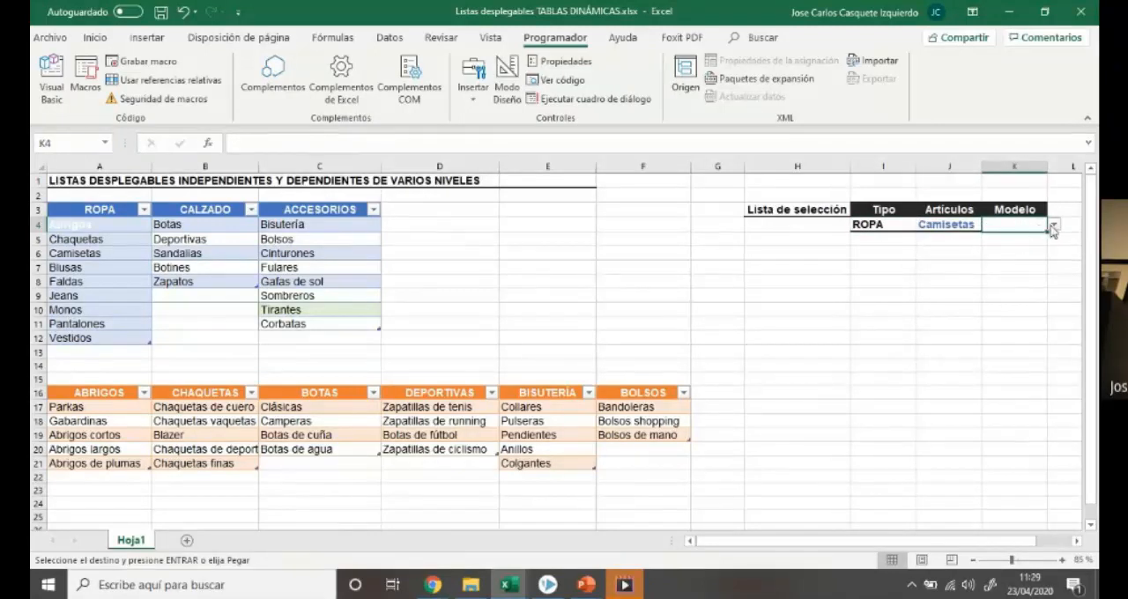
# Change the Artículos selection in J4 to Chaquetas and choose Chaquetas vaquetas in the Modelo list in K4
pyautogui.click(964, 223)
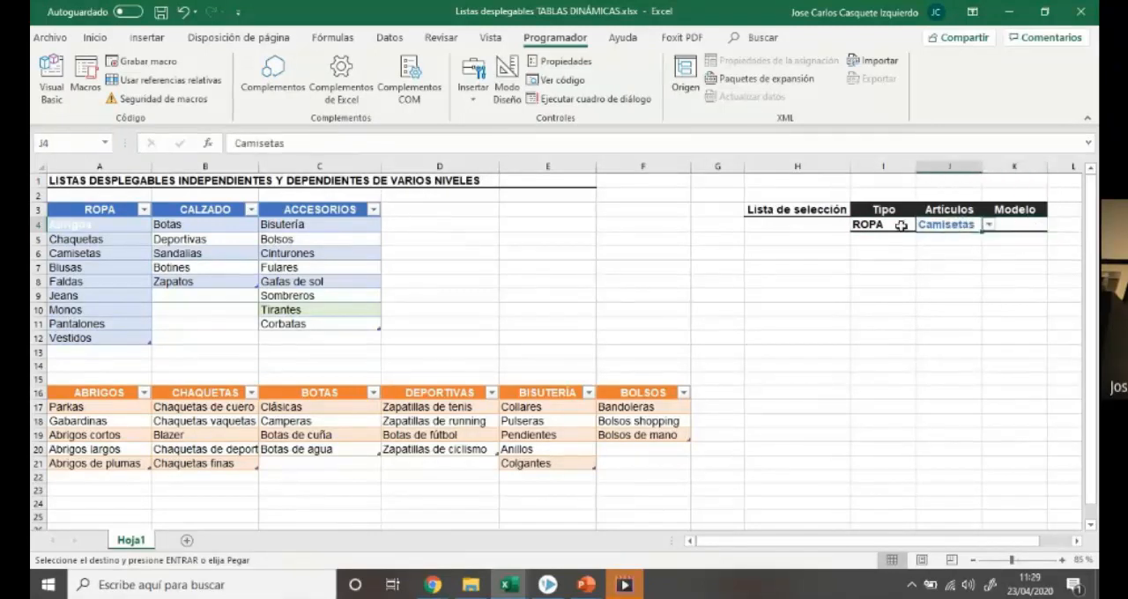
pyautogui.click(988, 227)
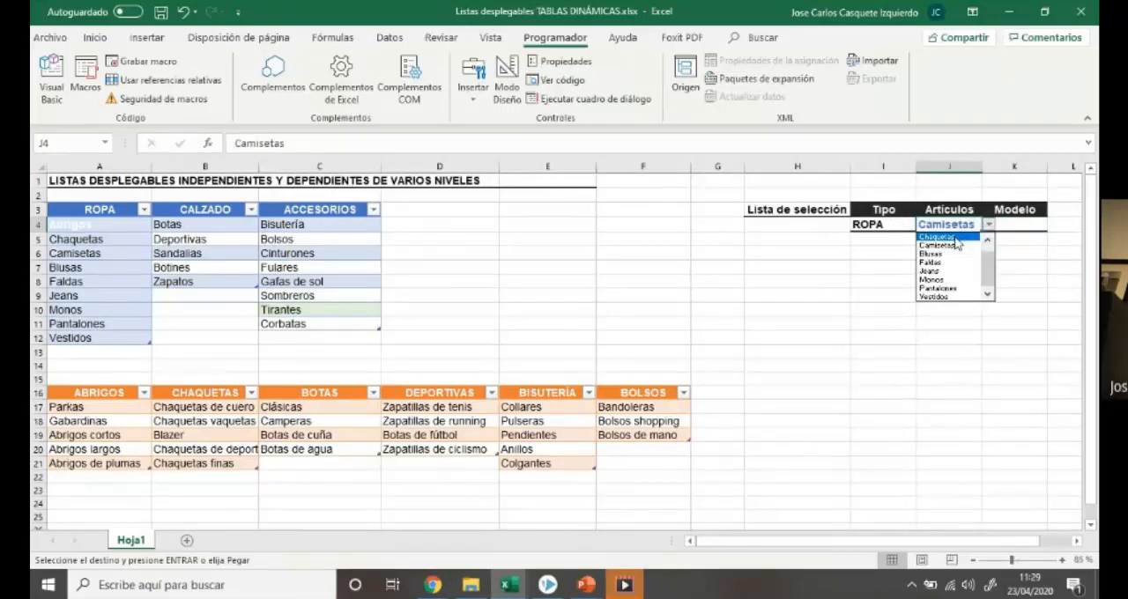
pyautogui.click(956, 241)
pyautogui.click(1011, 224)
pyautogui.click(1054, 225)
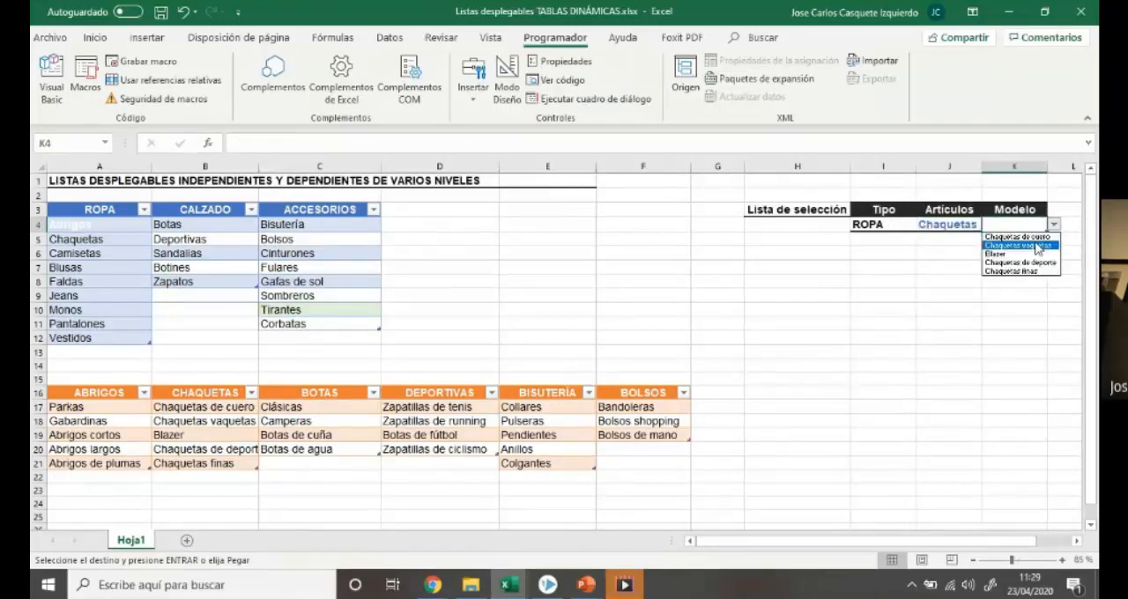
pyautogui.click(1009, 242)
# Reopen the Tipo list in I4 to pick a different type and test the clearing macro
pyautogui.click(888, 225)
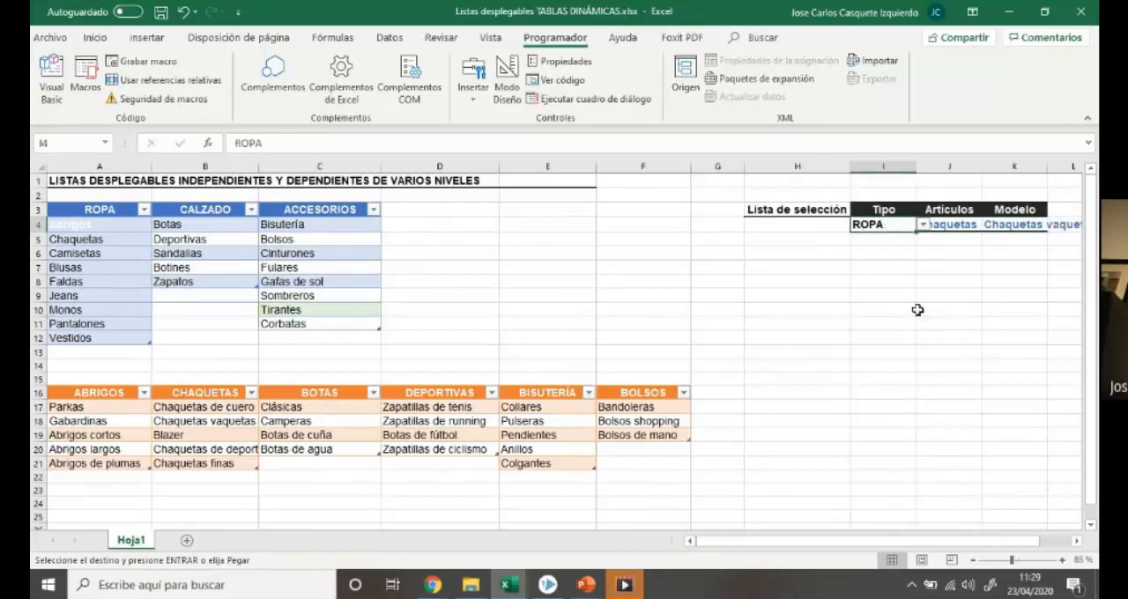
pyautogui.click(924, 226)
pyautogui.click(908, 244)
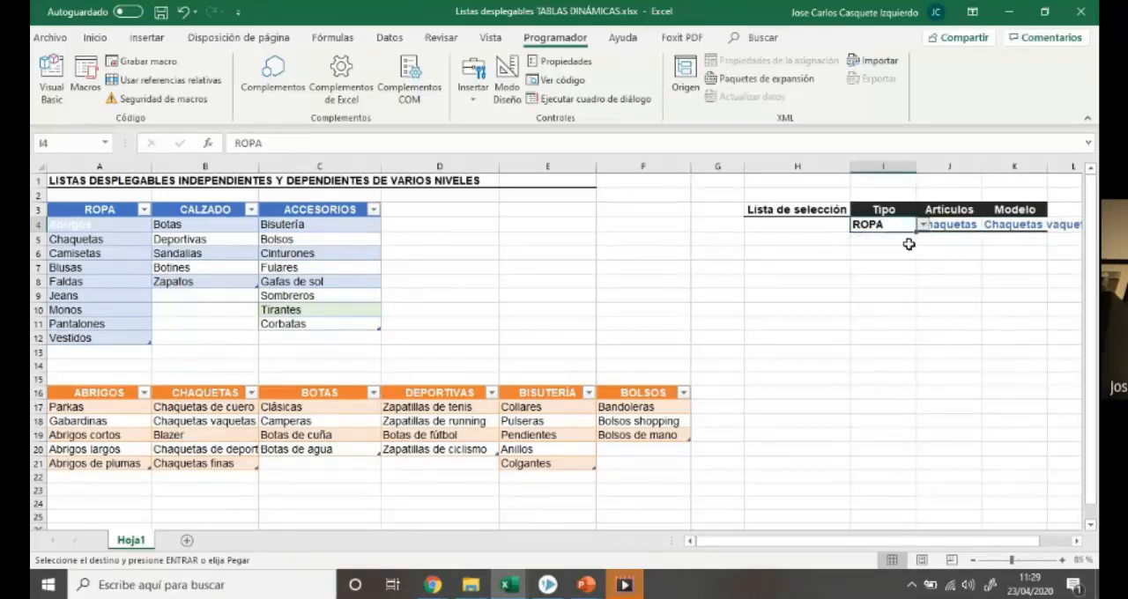